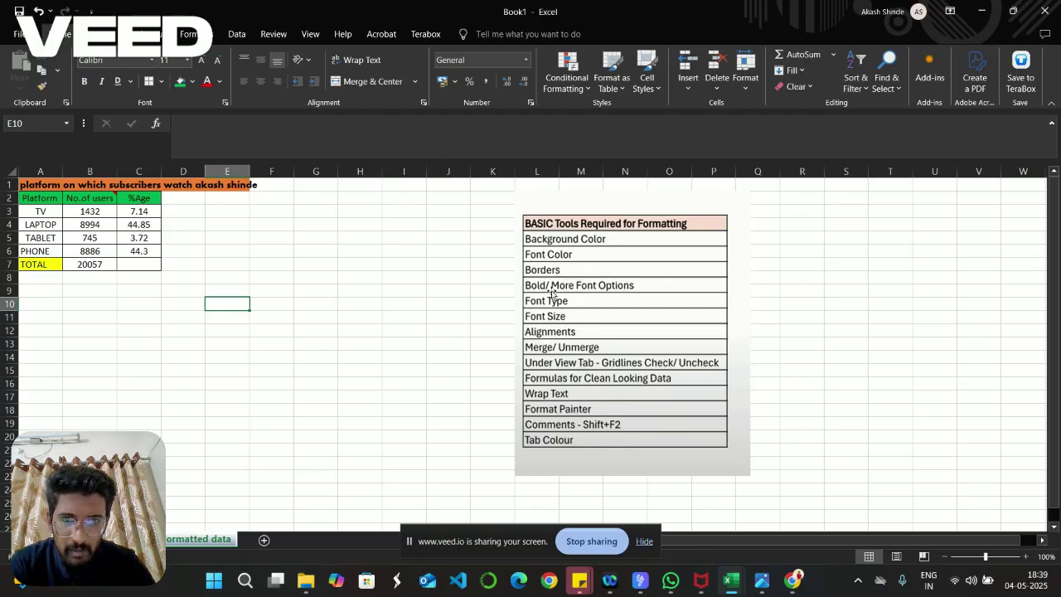
Step: Select the platform cells TV, LAPTOP, TABLET and PHONE in A3 to A6
{"action": "left_click", "coordinate": [642, 540]}
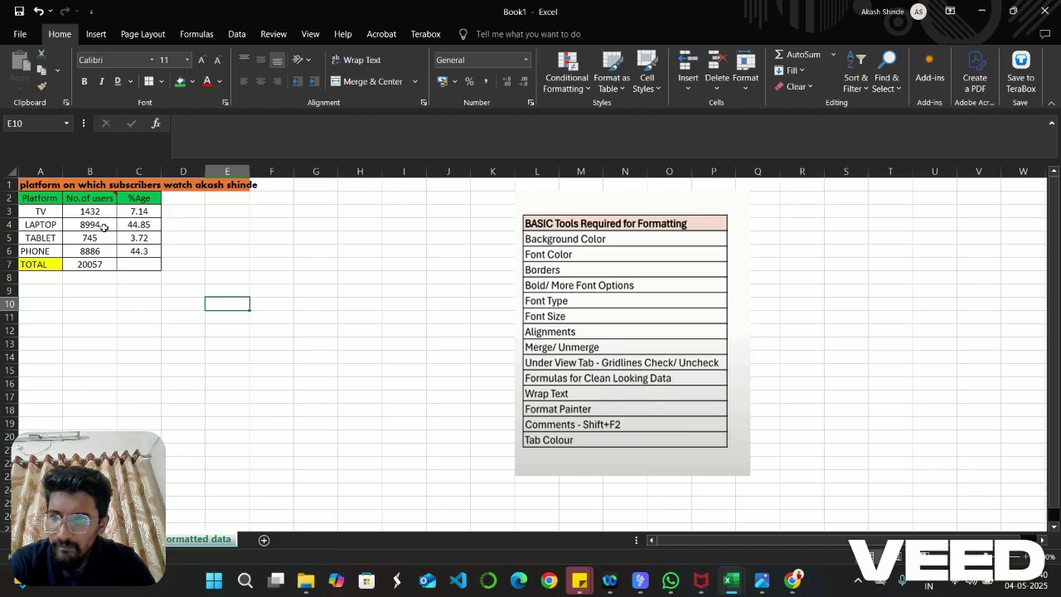
{"action": "left_click", "coordinate": [48, 214]}
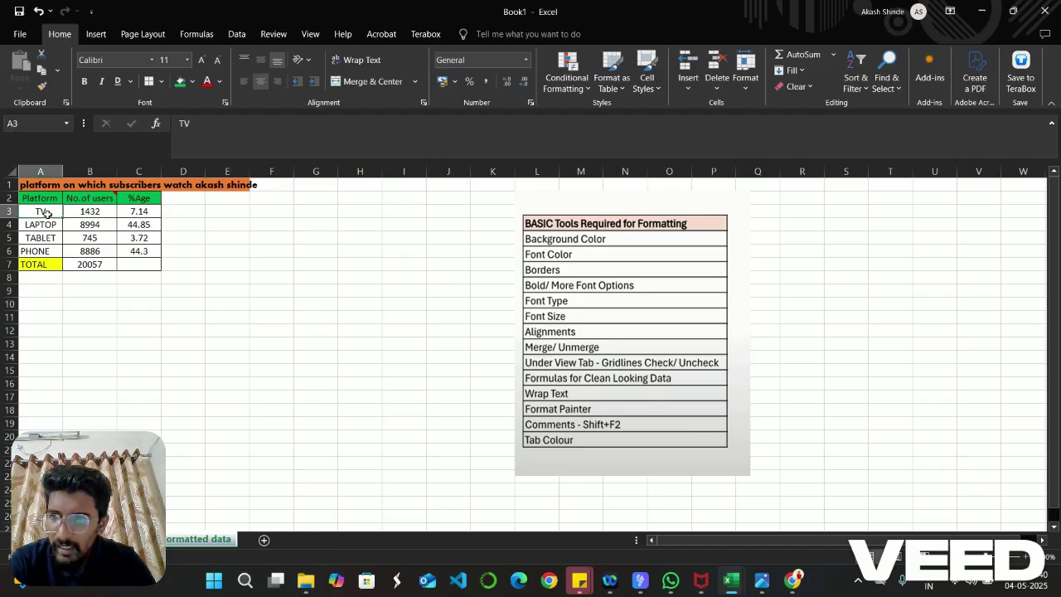
{"action": "left_click", "coordinate": [48, 224]}
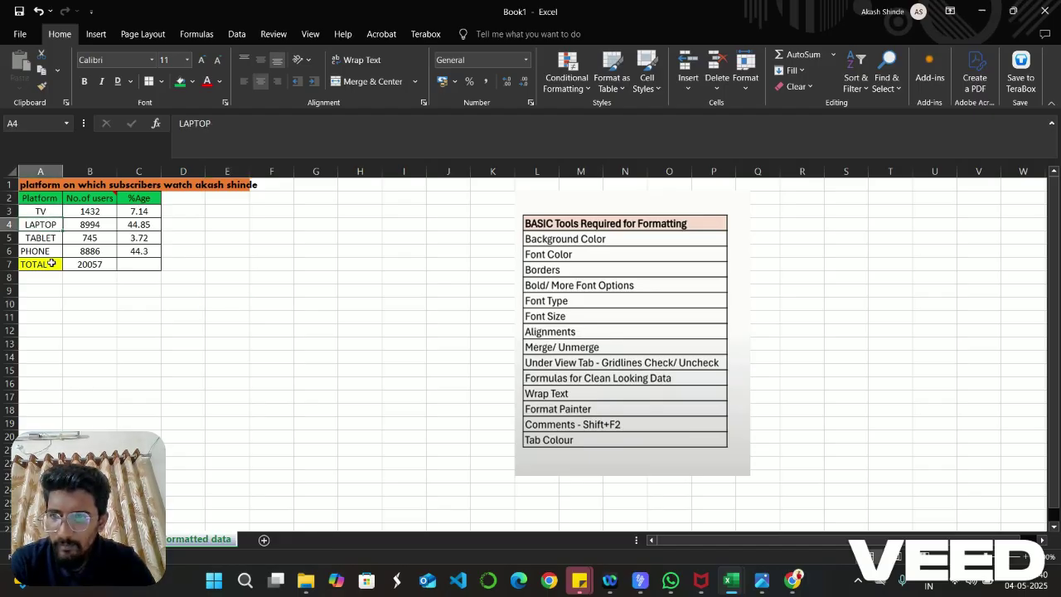
{"action": "left_click", "coordinate": [55, 238]}
{"action": "left_click", "coordinate": [53, 251]}
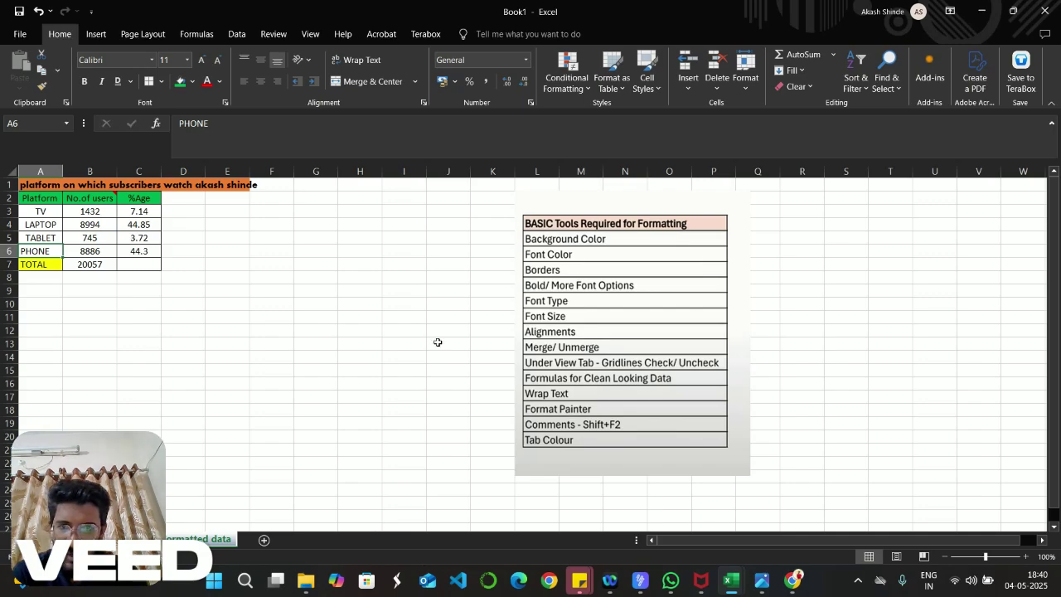
Step: Enter AKASH in empty cell D14
{"action": "left_click", "coordinate": [203, 357]}
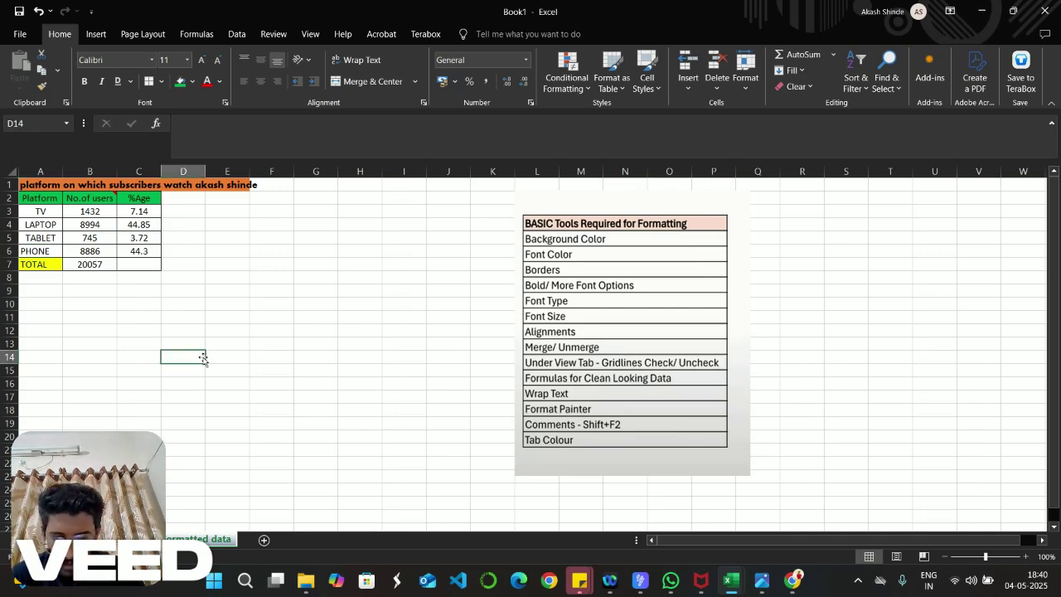
{"action": "type", "text": "AKASH"}
{"action": "left_click", "coordinate": [229, 345]}
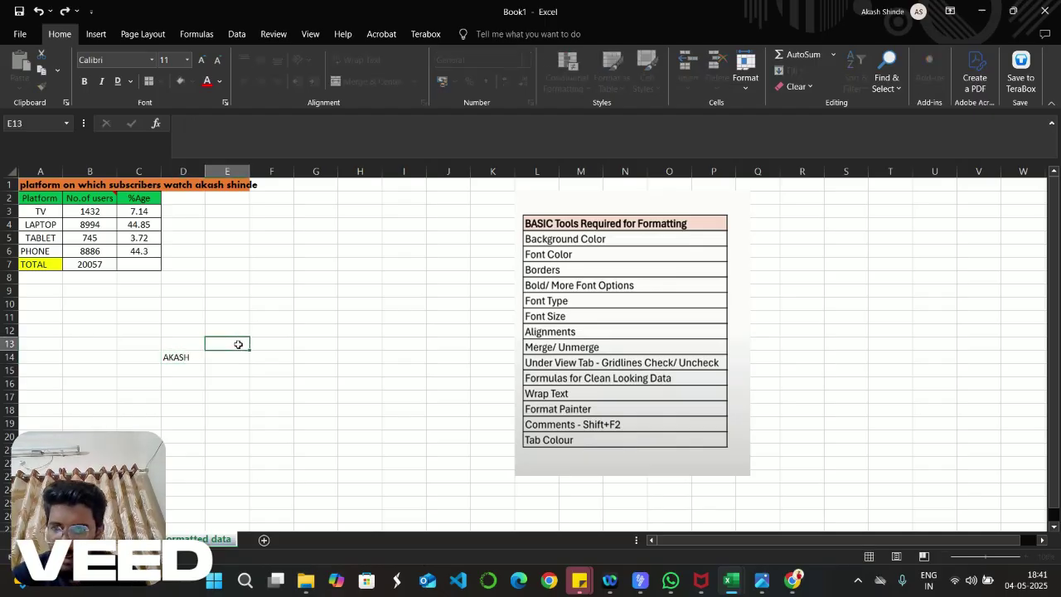
{"action": "left_click", "coordinate": [178, 357]}
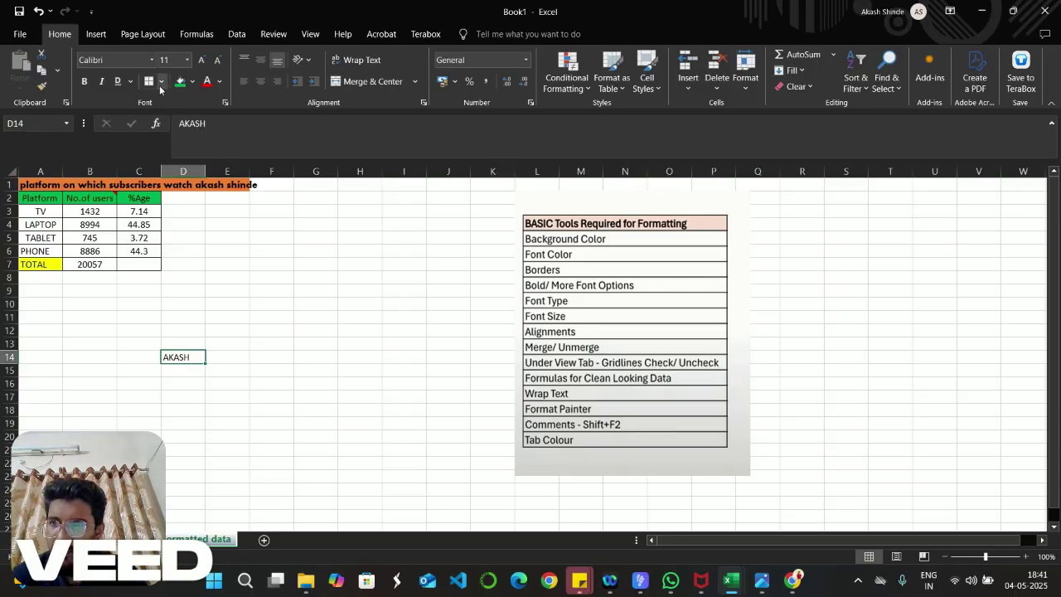
Step: Fill D14 with light blue after trying red and green backgrounds
{"action": "left_click", "coordinate": [194, 83]}
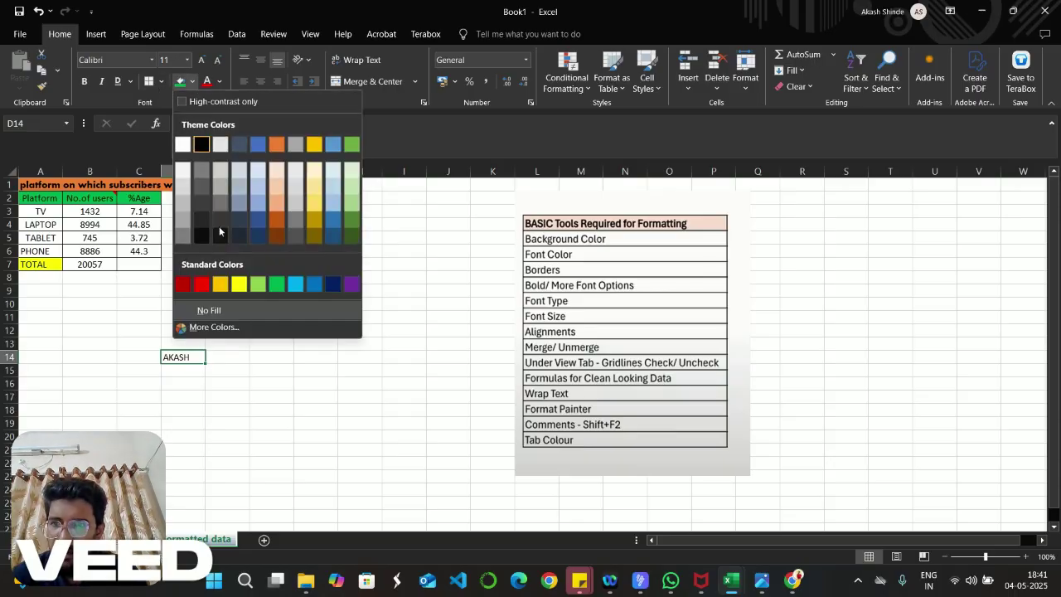
{"action": "left_click", "coordinate": [201, 284]}
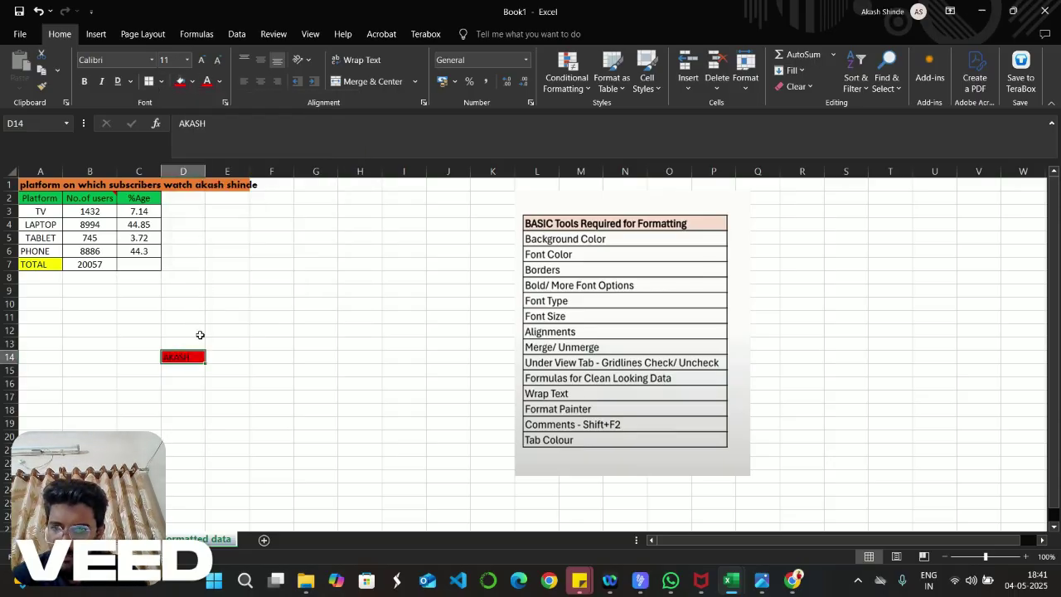
{"action": "left_click", "coordinate": [191, 83]}
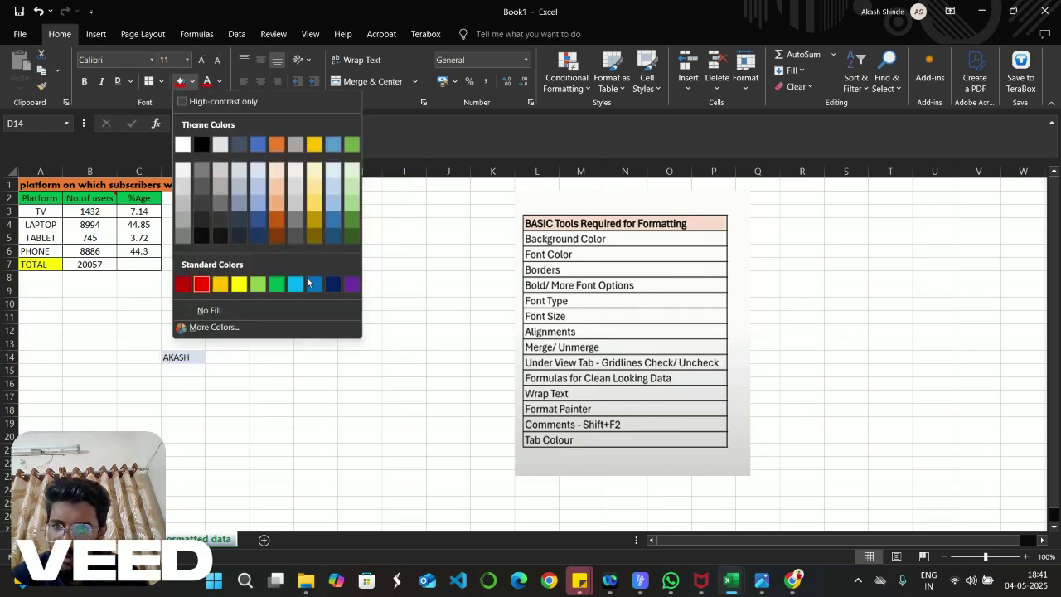
{"action": "left_click", "coordinate": [276, 283]}
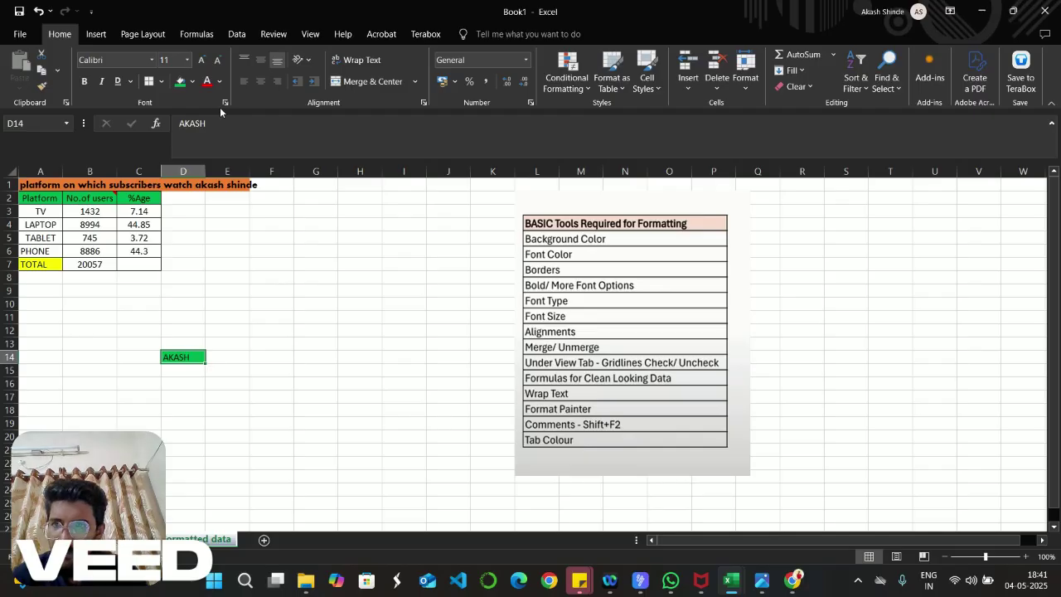
{"action": "left_click", "coordinate": [192, 82]}
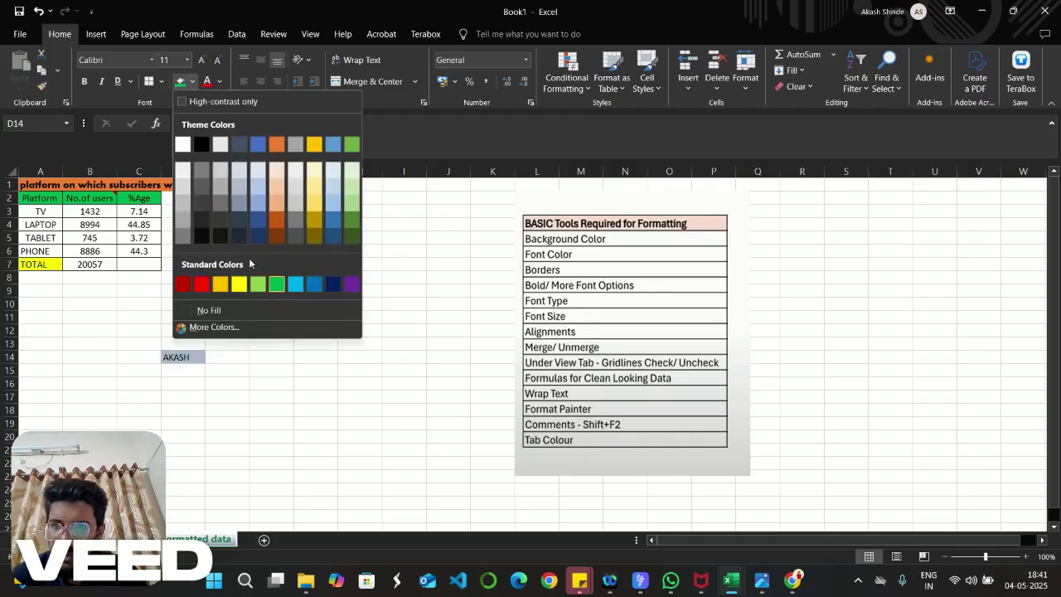
{"action": "left_click", "coordinate": [206, 285]}
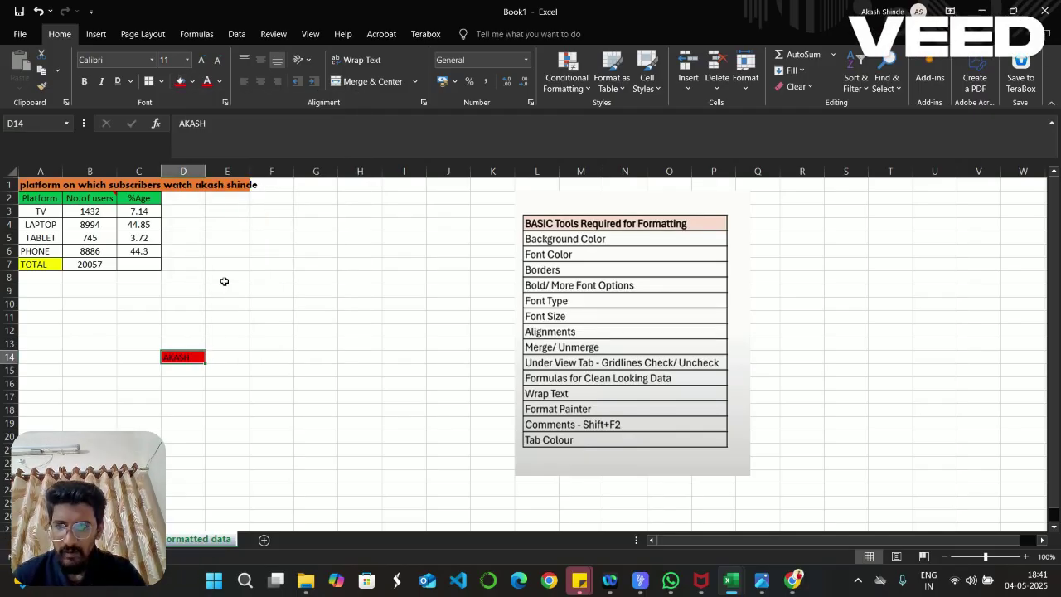
{"action": "left_click", "coordinate": [191, 82]}
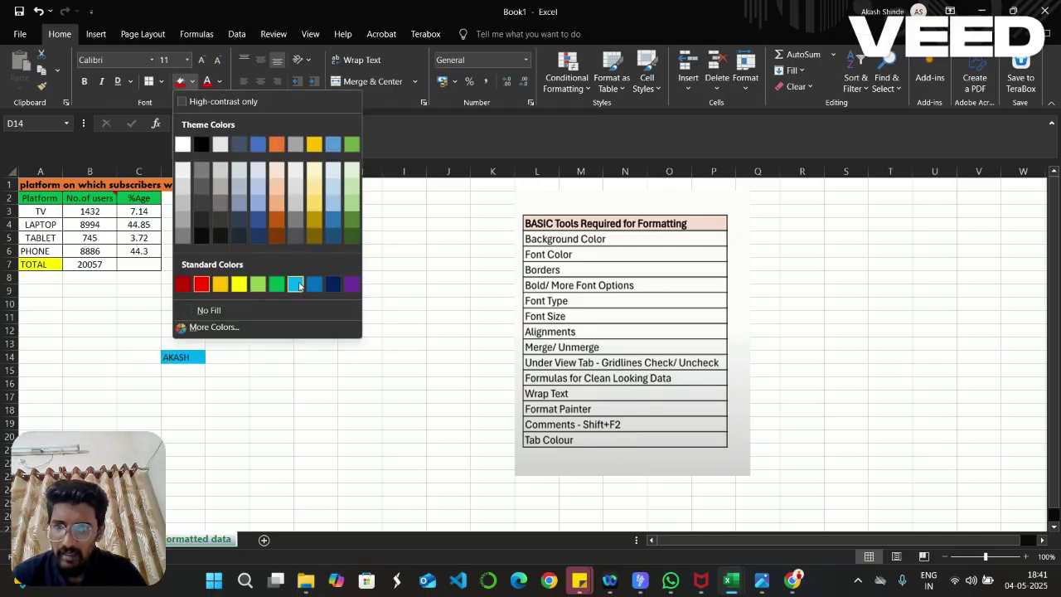
{"action": "left_click", "coordinate": [298, 285]}
{"action": "left_click", "coordinate": [305, 359]}
{"action": "left_click", "coordinate": [370, 329]}
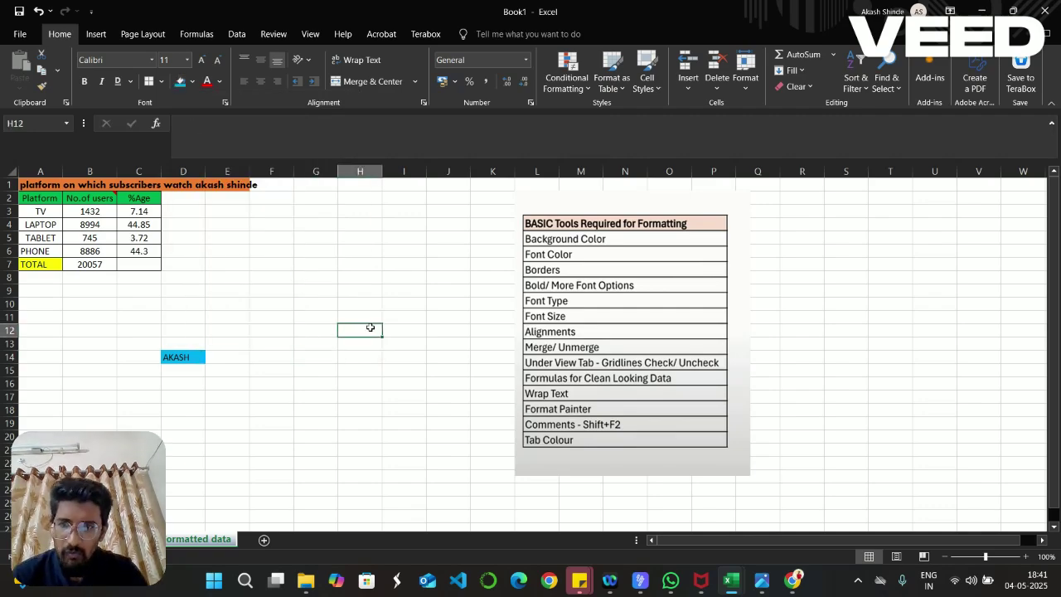
{"action": "left_click", "coordinate": [305, 386]}
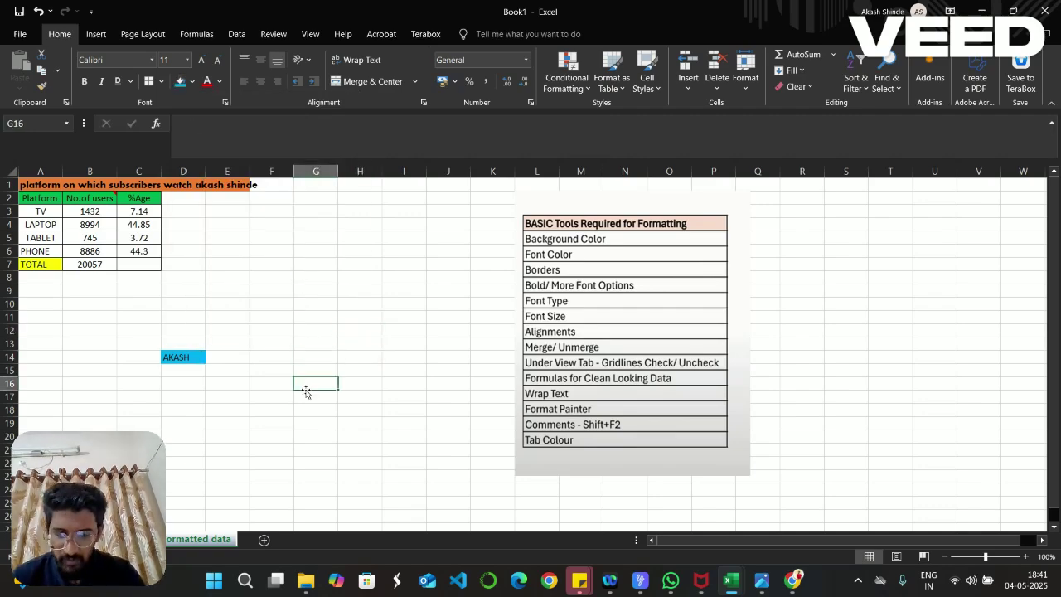
Step: Enter AKASH in cell G16 and reselect it
{"action": "type", "text": "AKASH"}
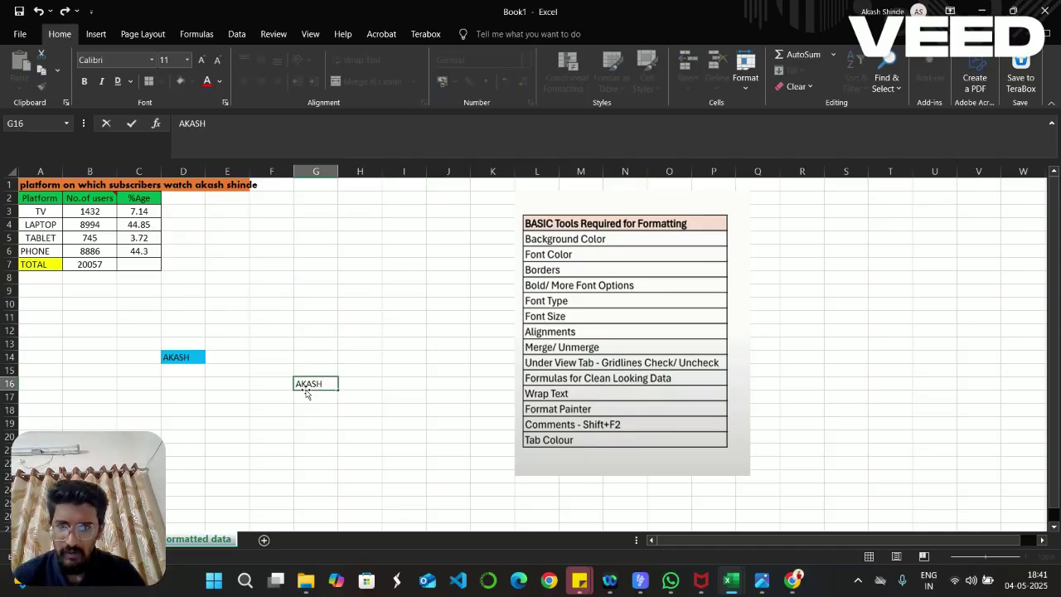
{"action": "key", "text": "Return"}
{"action": "left_click", "coordinate": [312, 379]}
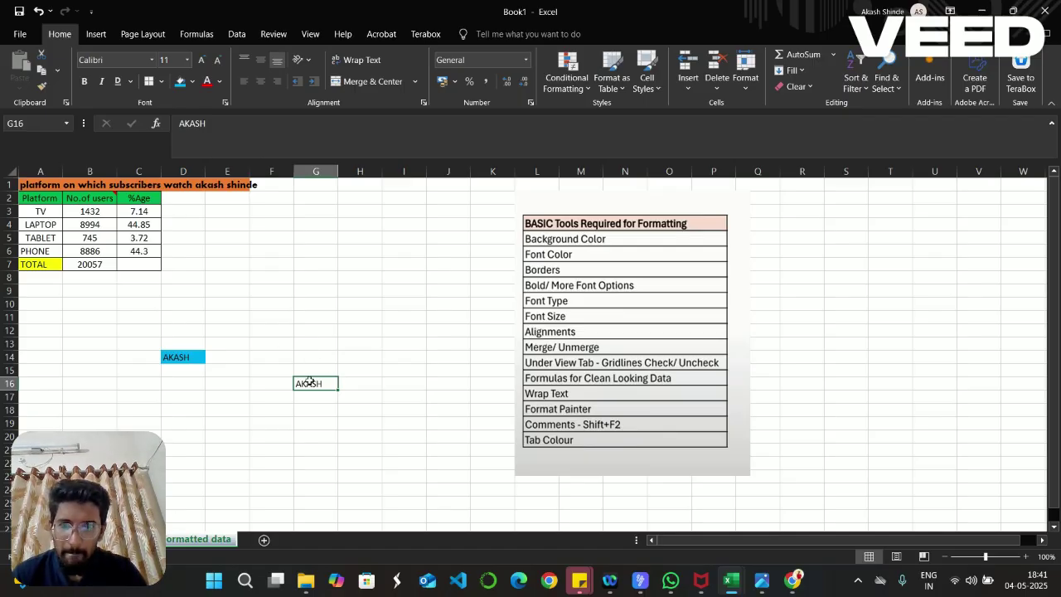
{"action": "key", "text": "ctrl+a"}
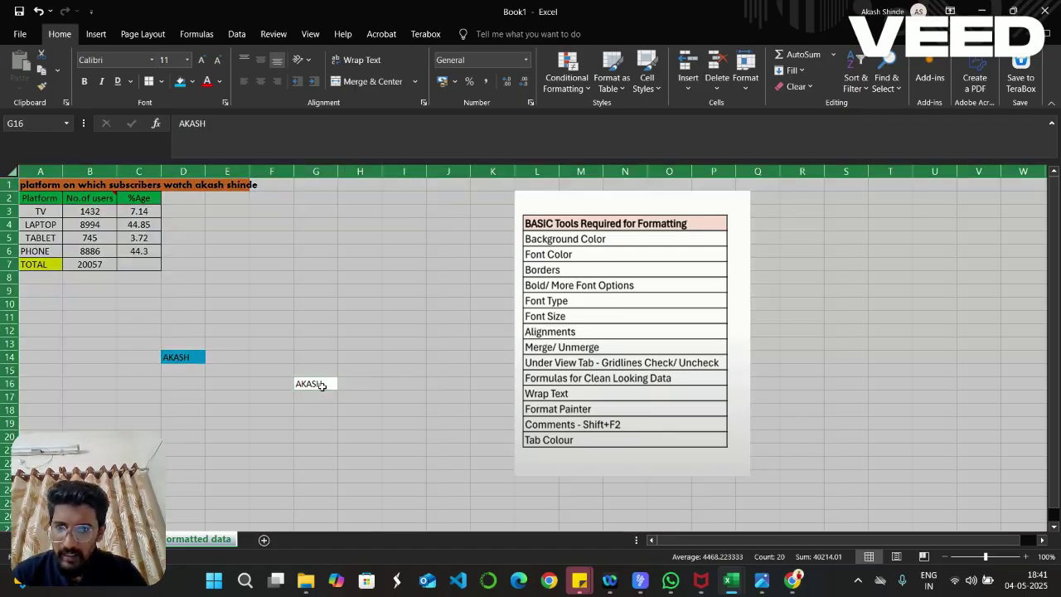
{"action": "left_click", "coordinate": [353, 416]}
{"action": "left_click", "coordinate": [313, 380]}
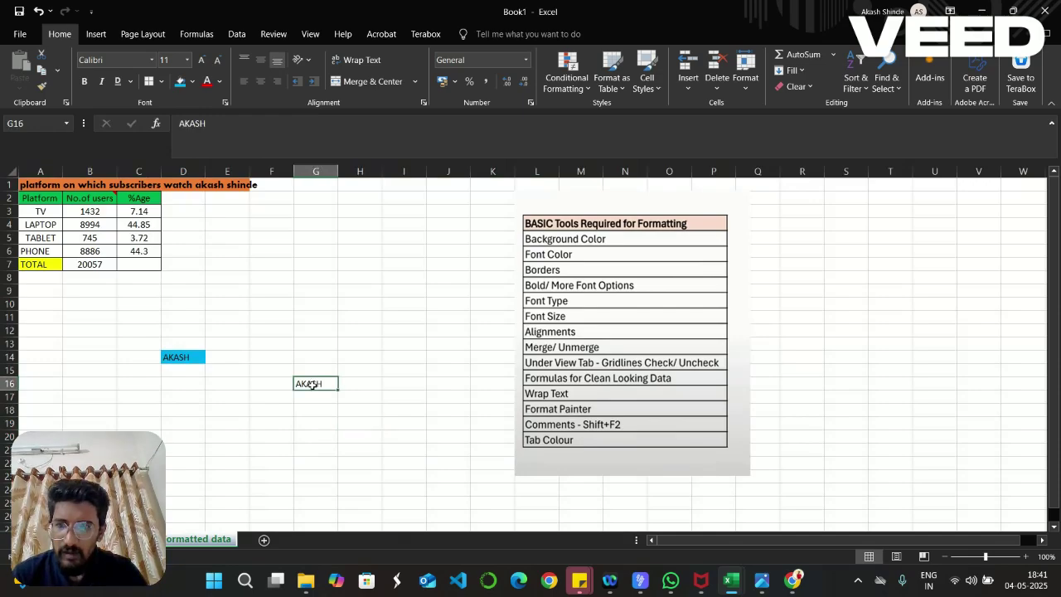
Step: Set G16 to the Aptos Display font at size 16, after trying Agency FB
{"action": "left_click", "coordinate": [152, 60]}
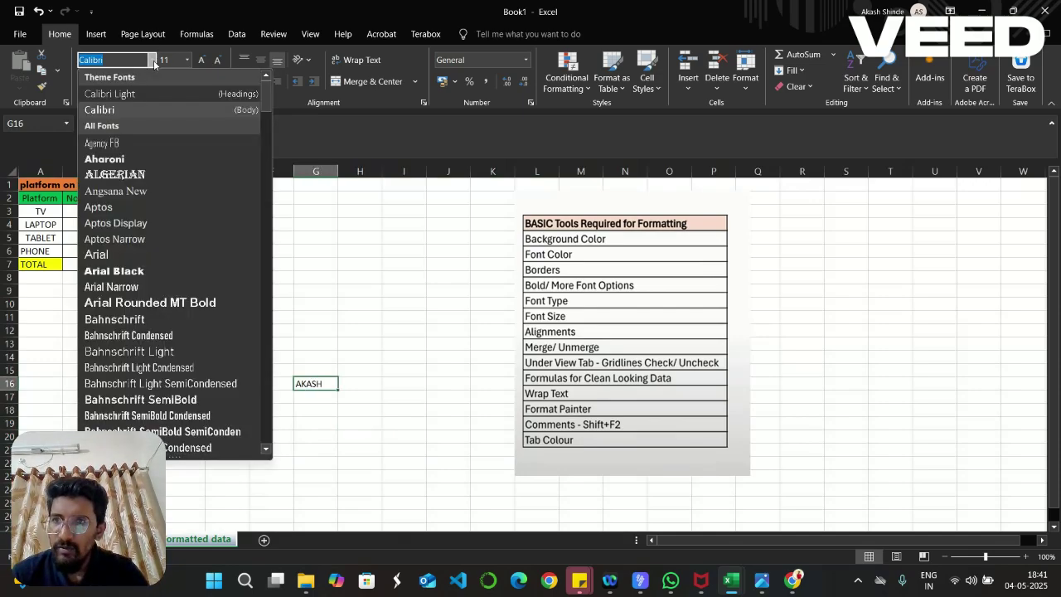
{"action": "left_click", "coordinate": [122, 139]}
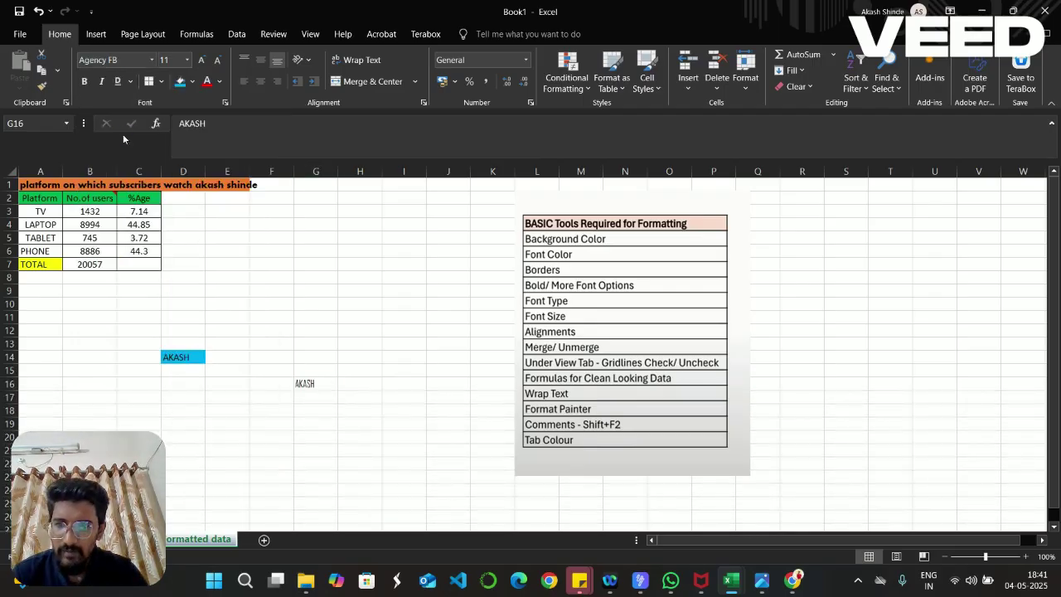
{"action": "left_click", "coordinate": [151, 58]}
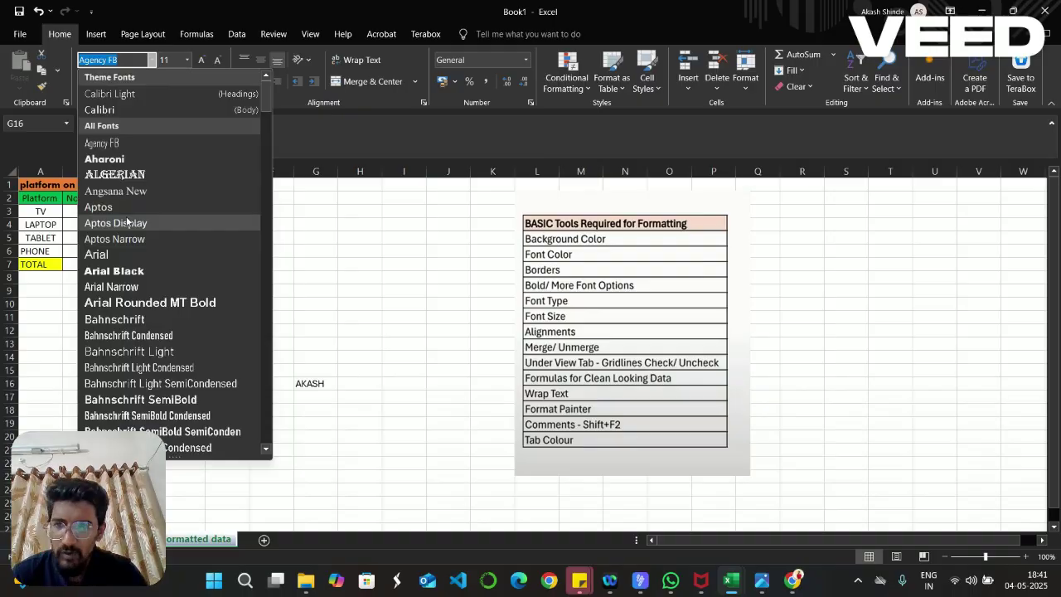
{"action": "left_click", "coordinate": [127, 223]}
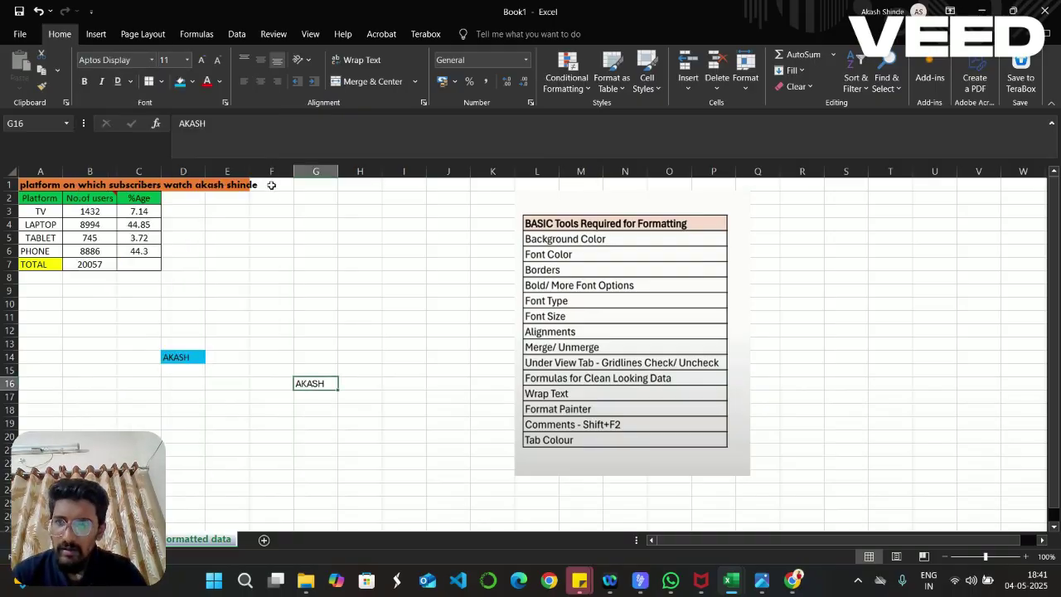
{"action": "left_click", "coordinate": [188, 61]}
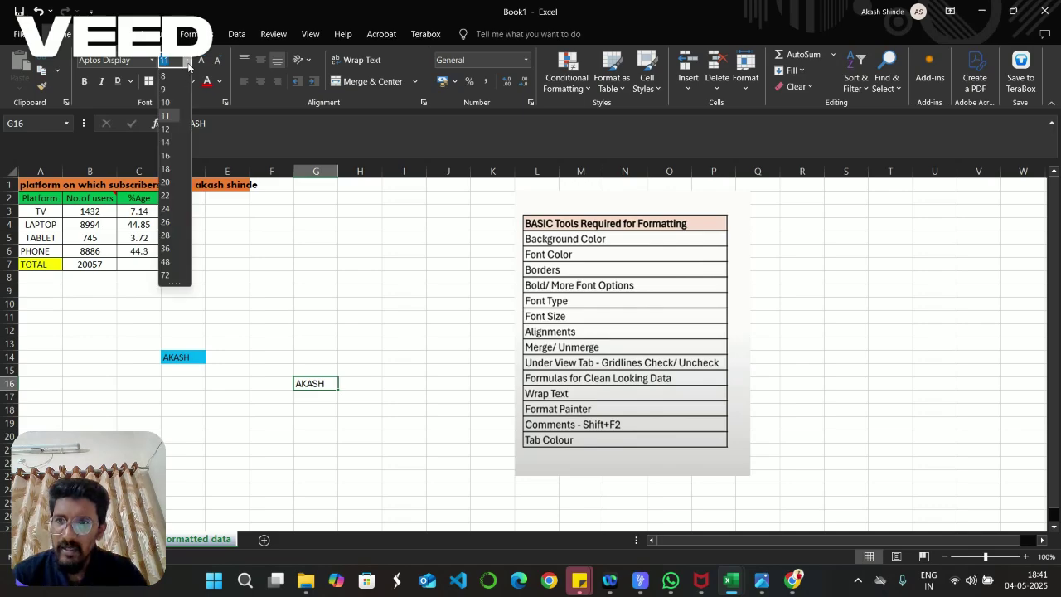
{"action": "left_click", "coordinate": [167, 154]}
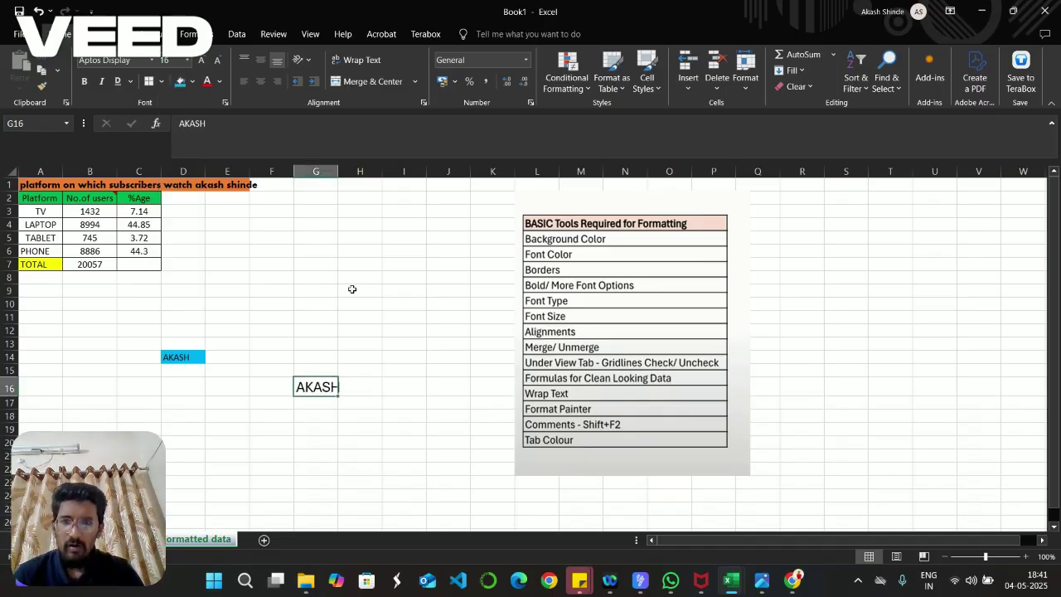
{"action": "left_click", "coordinate": [364, 328]}
{"action": "left_click", "coordinate": [336, 387]}
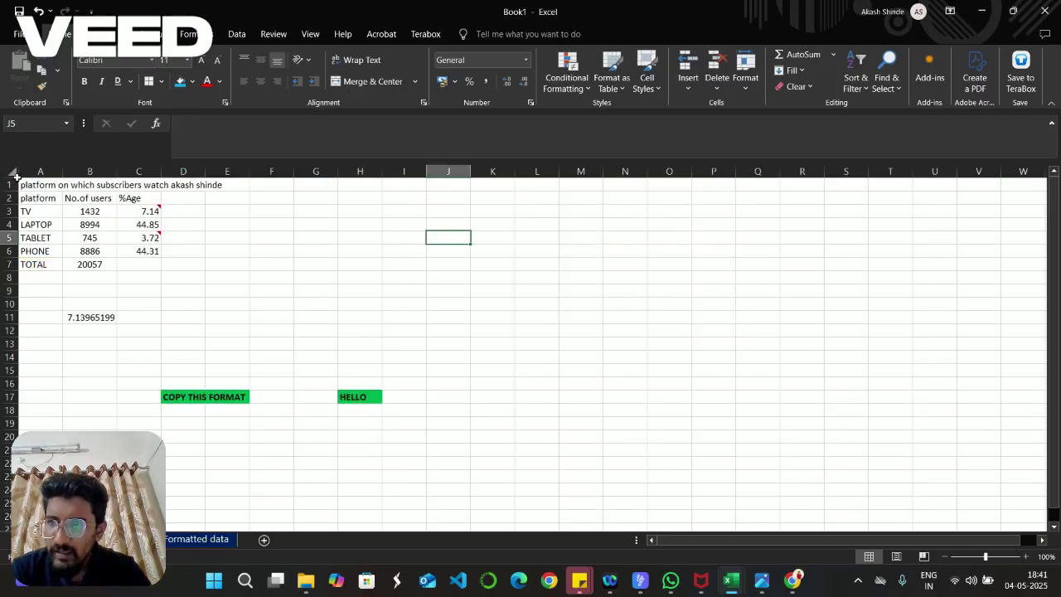
Step: Return to the tools-list sheet and set the Platform header A2 to Aharoni
{"action": "left_click", "coordinate": [196, 538]}
{"action": "left_click", "coordinate": [196, 538]}
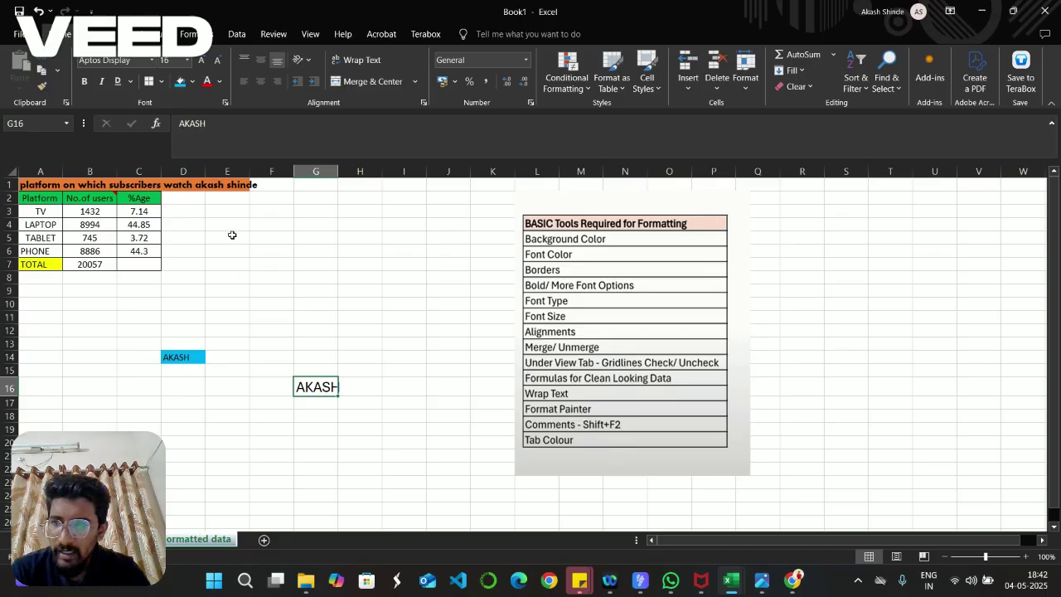
{"action": "left_click", "coordinate": [75, 181]}
{"action": "left_click", "coordinate": [45, 182]}
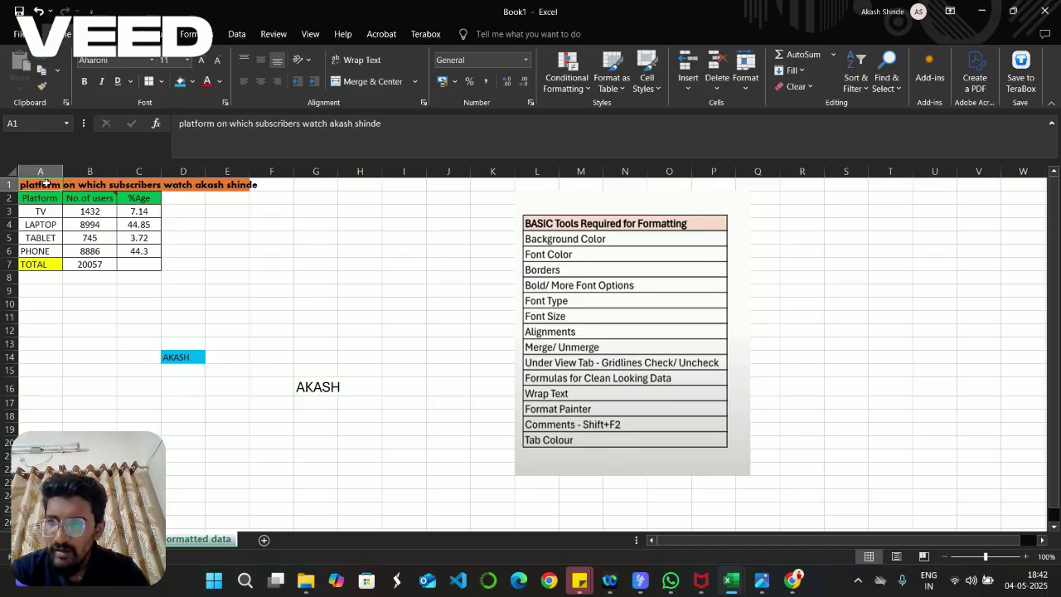
{"action": "left_click", "coordinate": [46, 198]}
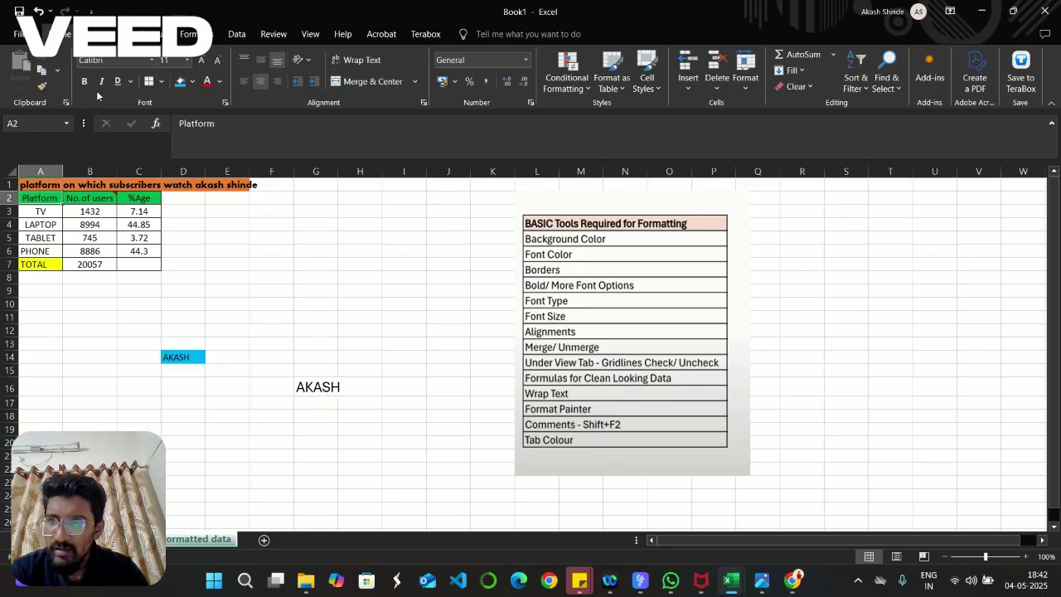
{"action": "left_click", "coordinate": [152, 59]}
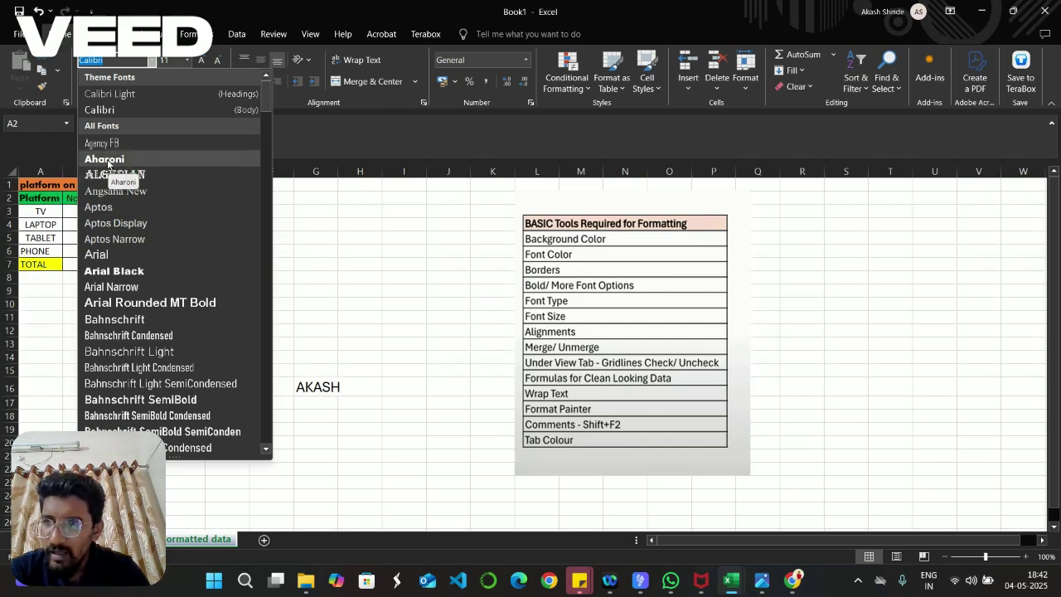
{"action": "left_click", "coordinate": [105, 159]}
Step: Apply Aharoni to the No.of users and %Age headers in B2 and C2
{"action": "left_click", "coordinate": [89, 196]}
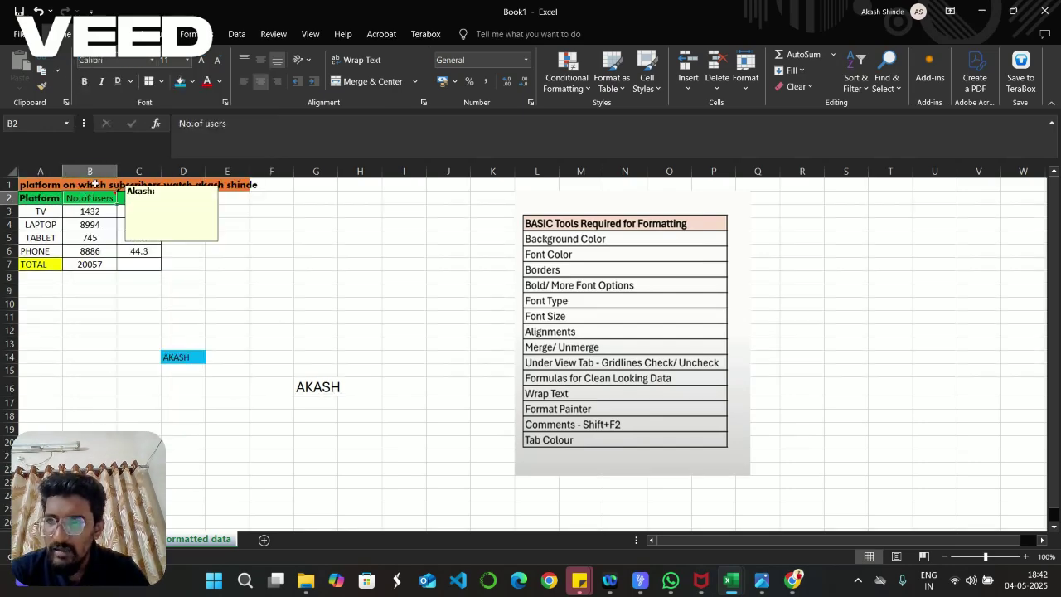
{"action": "left_click", "coordinate": [153, 60]}
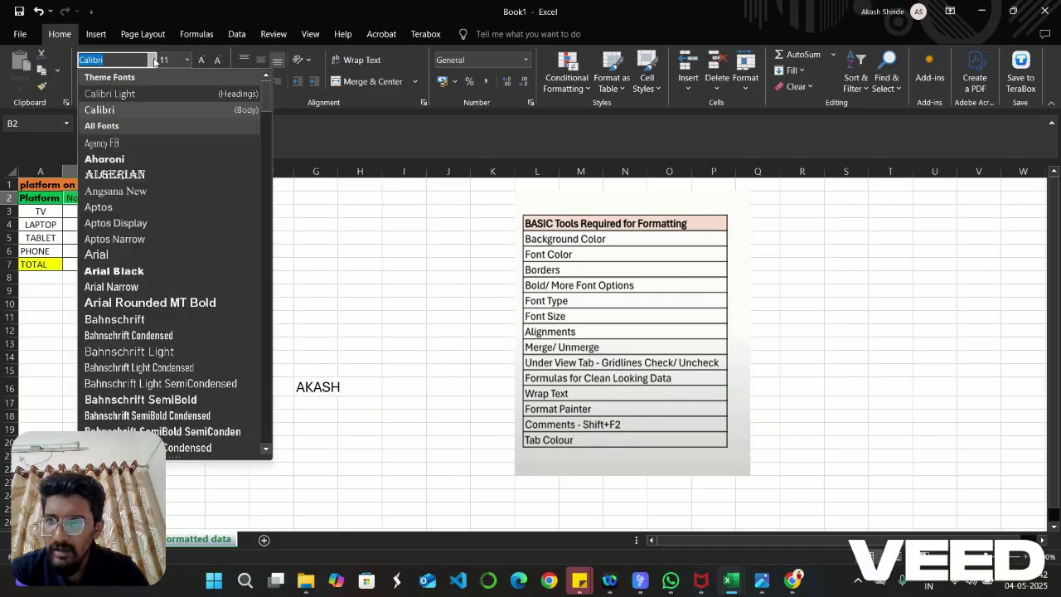
{"action": "left_click", "coordinate": [117, 162]}
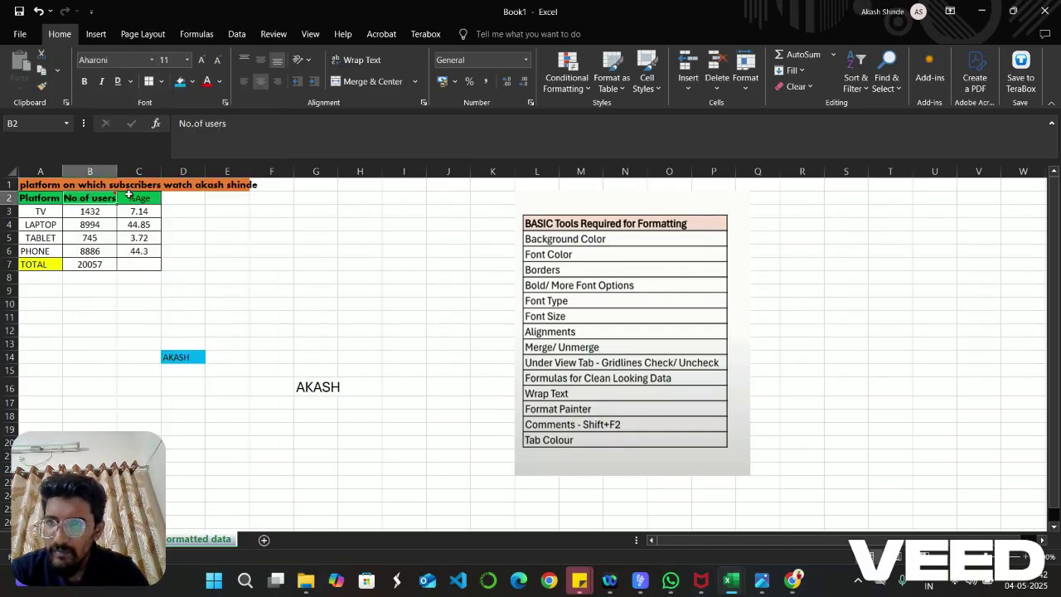
{"action": "left_click", "coordinate": [135, 198]}
{"action": "left_click", "coordinate": [150, 58]}
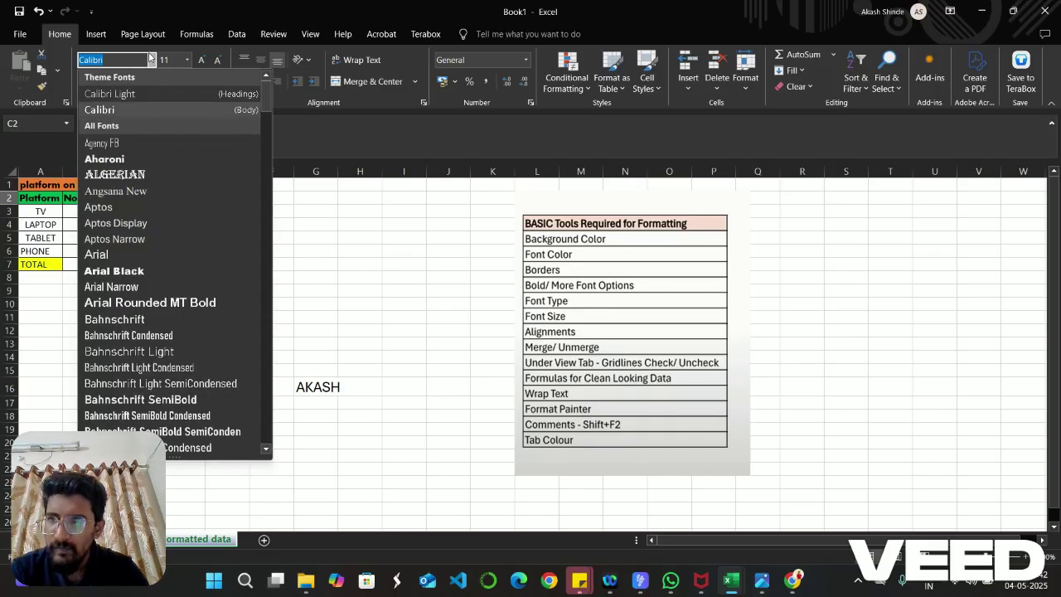
{"action": "left_click", "coordinate": [124, 162]}
{"action": "left_click", "coordinate": [232, 251]}
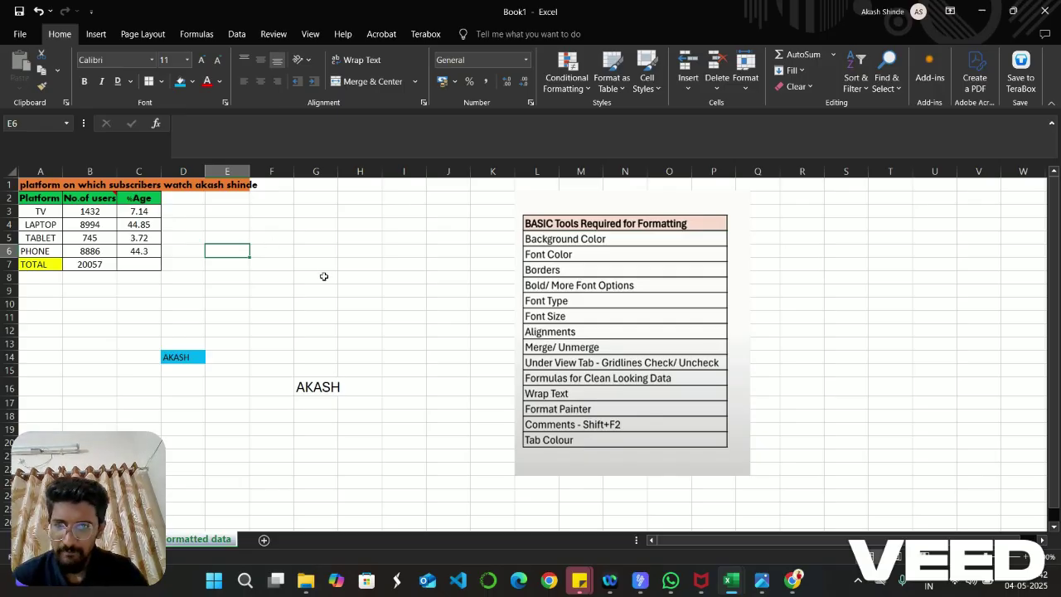
Step: Open the Borders dropdown and dismiss it without applying any border
{"action": "left_click", "coordinate": [160, 83]}
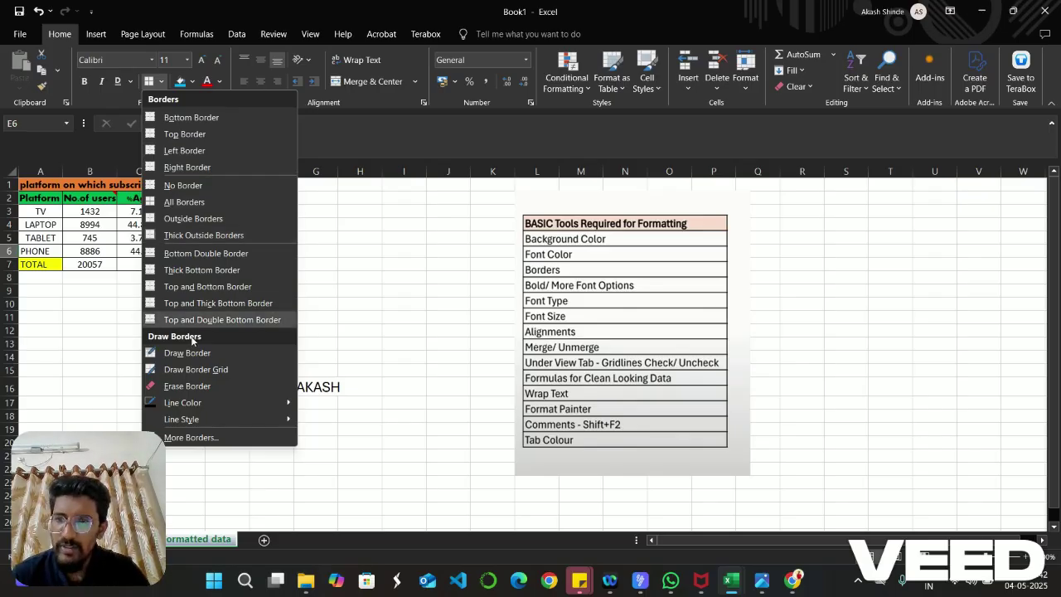
{"action": "left_click", "coordinate": [319, 300]}
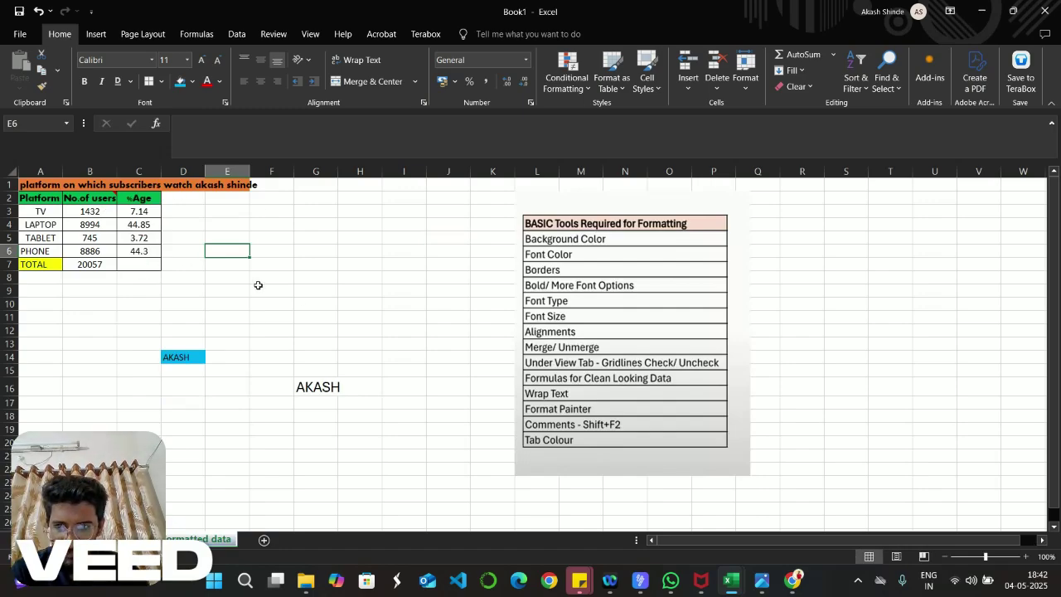
{"action": "left_click", "coordinate": [302, 302]}
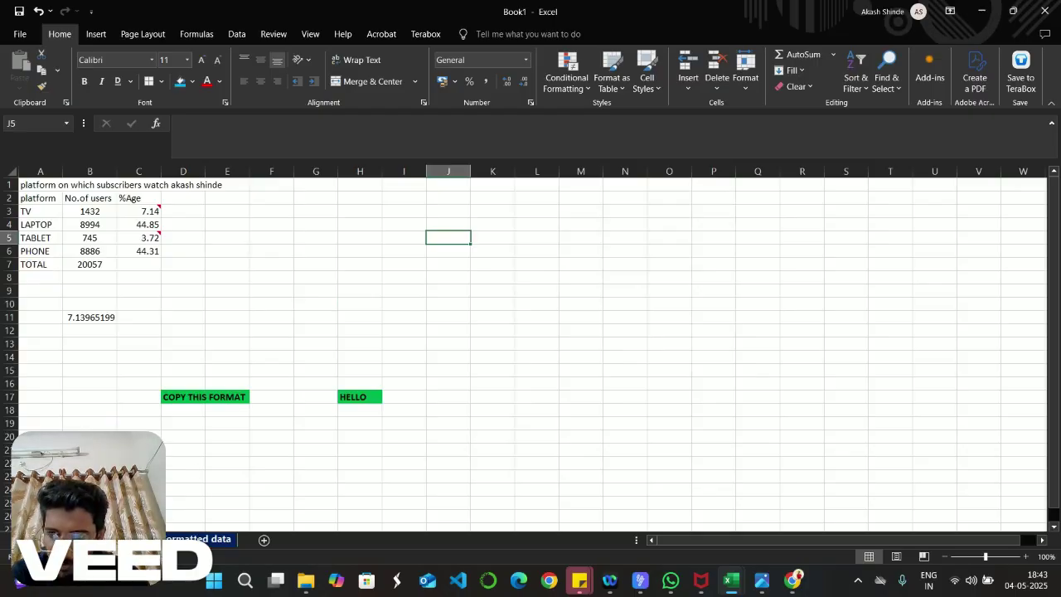
Step: On the formatted sheet, inspect the SUM total in B7 and ROUNDUP percentage in C5
{"action": "left_click", "coordinate": [199, 539]}
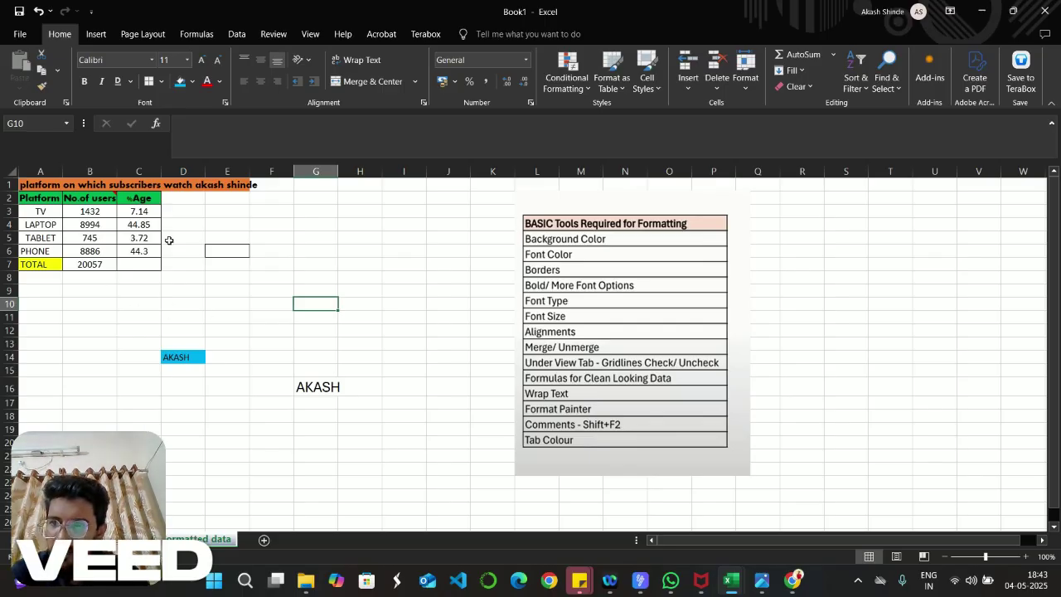
{"action": "left_click", "coordinate": [50, 211]}
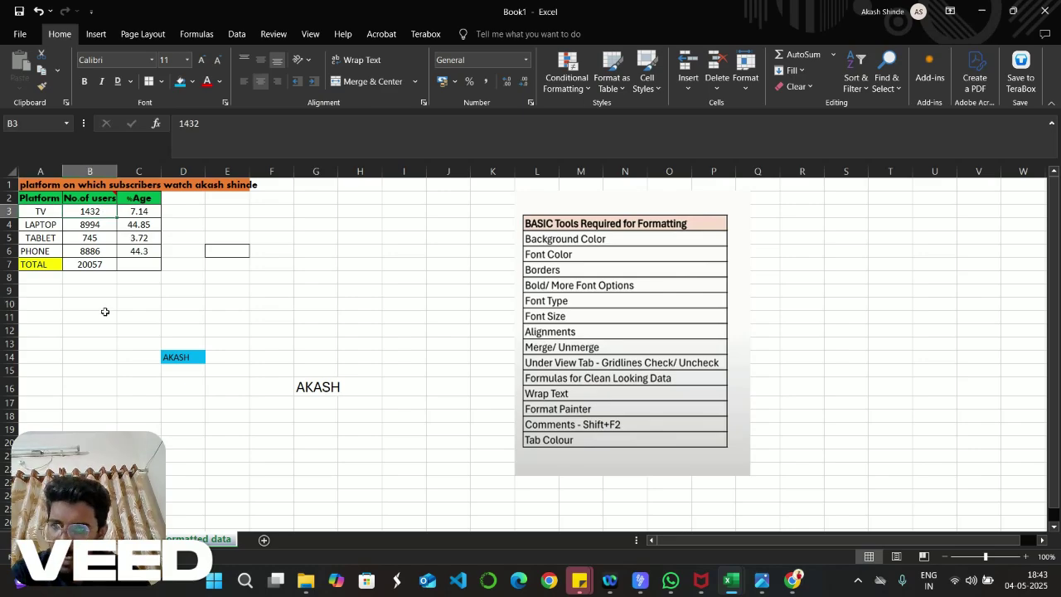
{"action": "left_click", "coordinate": [97, 263]}
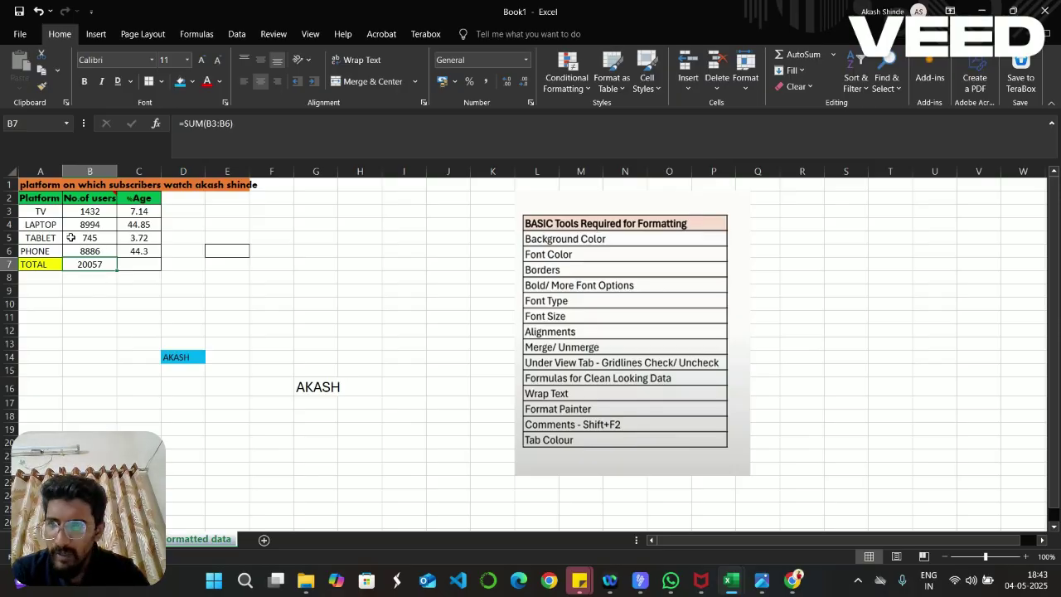
{"action": "left_click", "coordinate": [41, 224]}
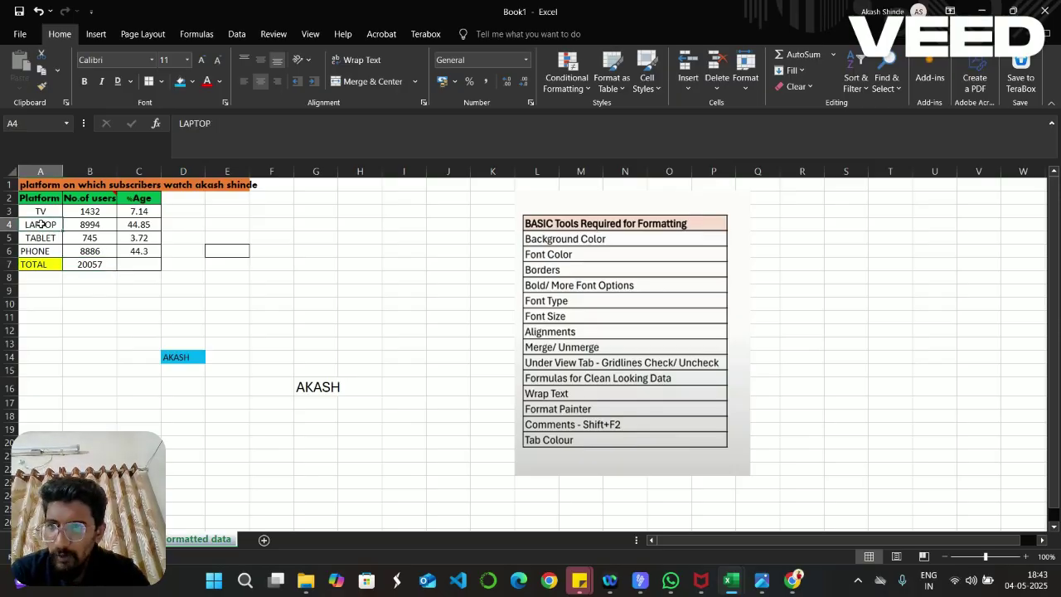
{"action": "left_click", "coordinate": [89, 225]}
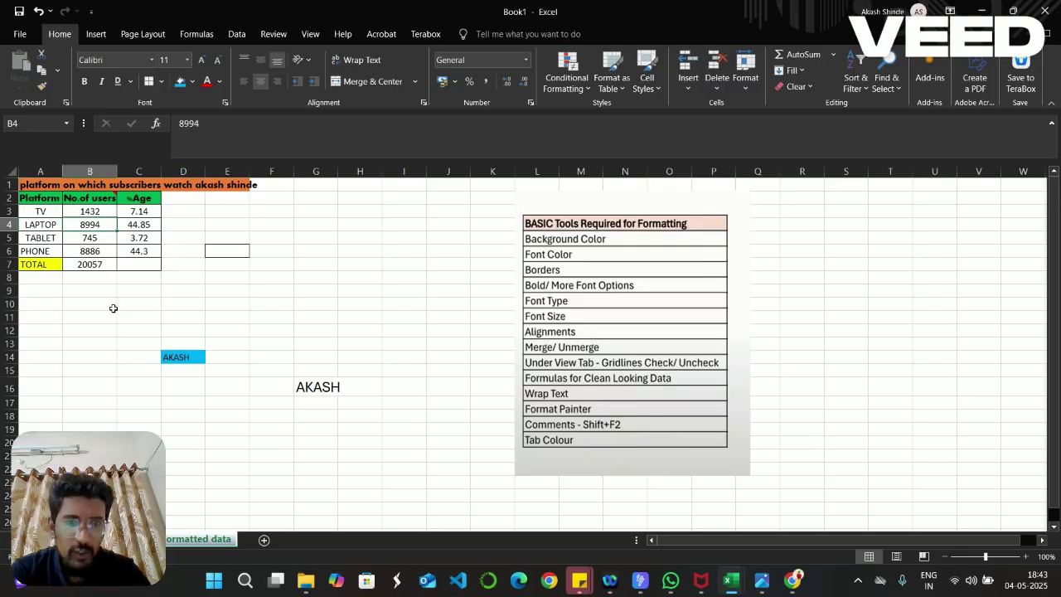
{"action": "left_click", "coordinate": [87, 241]}
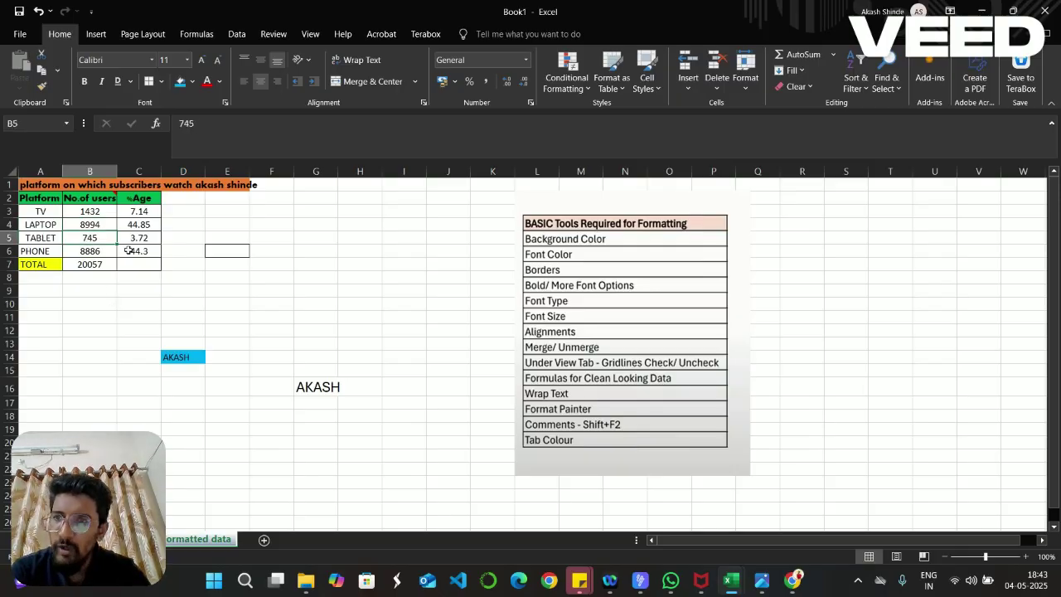
{"action": "left_click", "coordinate": [188, 281]}
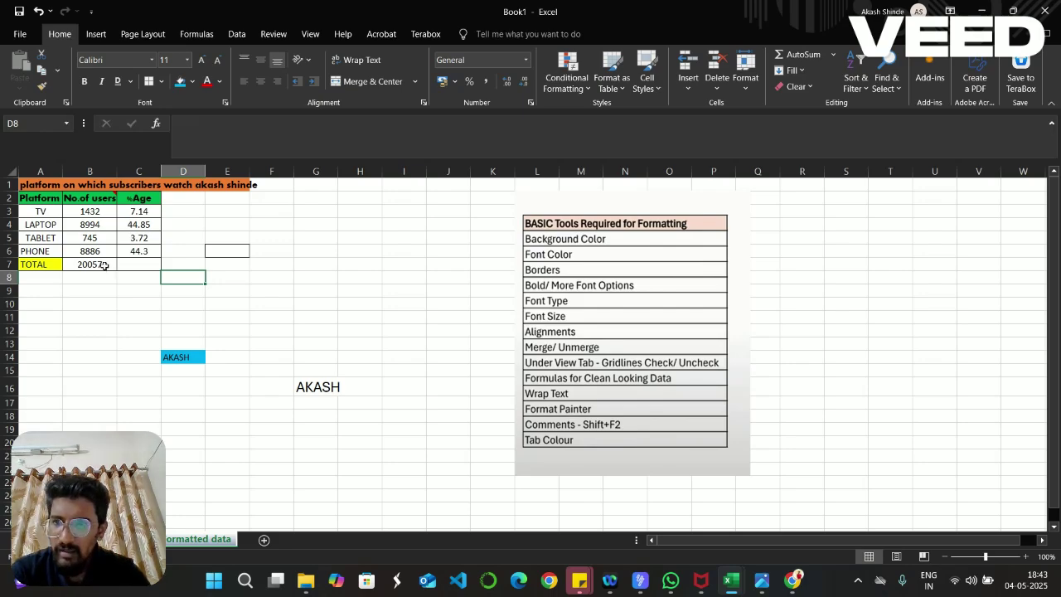
{"action": "left_click", "coordinate": [139, 238]}
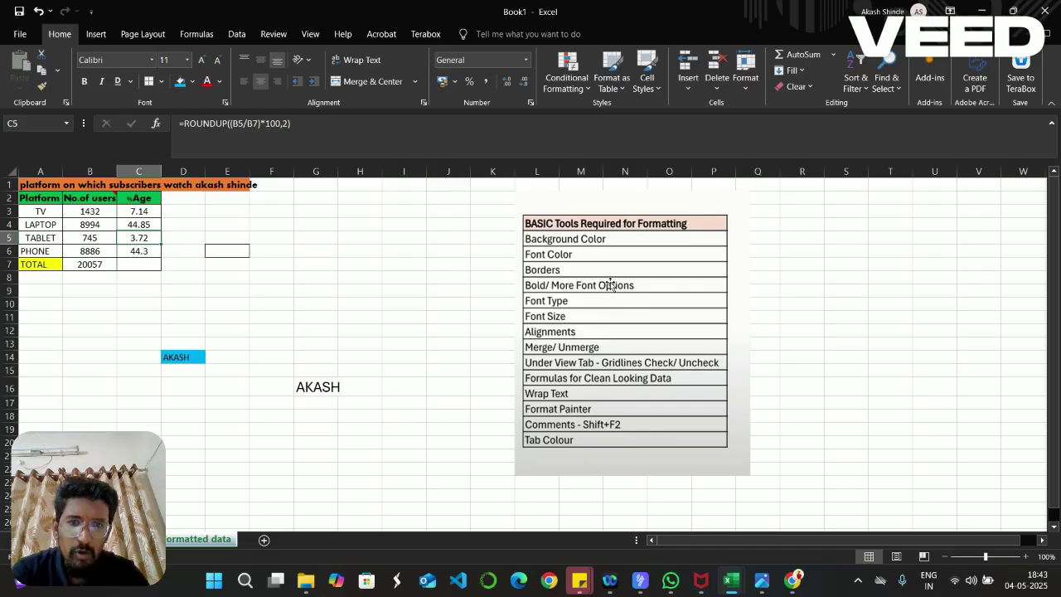
{"action": "left_click", "coordinate": [316, 275]}
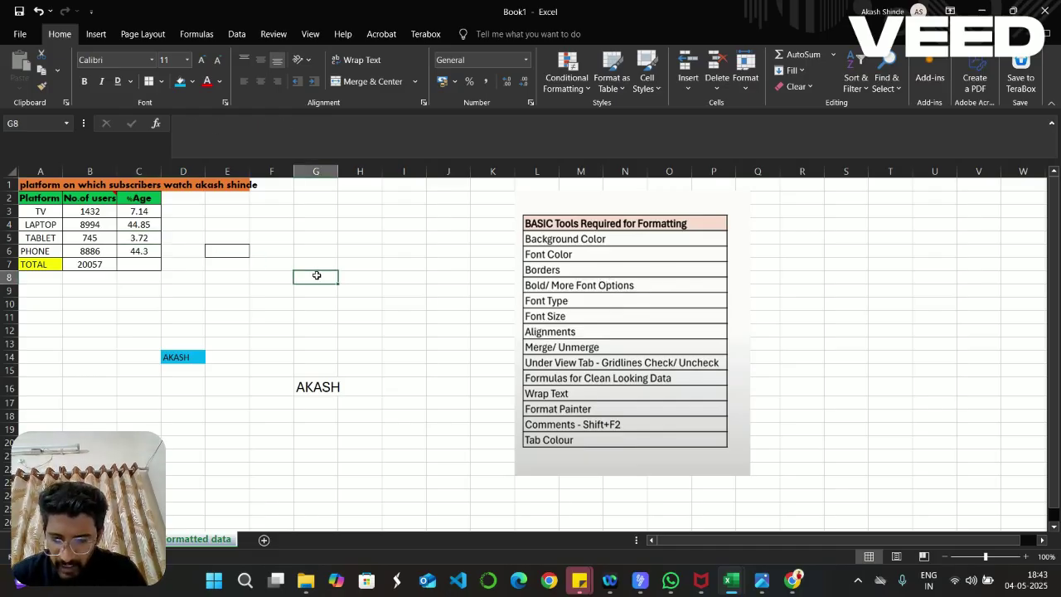
Step: Enter AKASH in cell G8
{"action": "type", "text": "AKASH"}
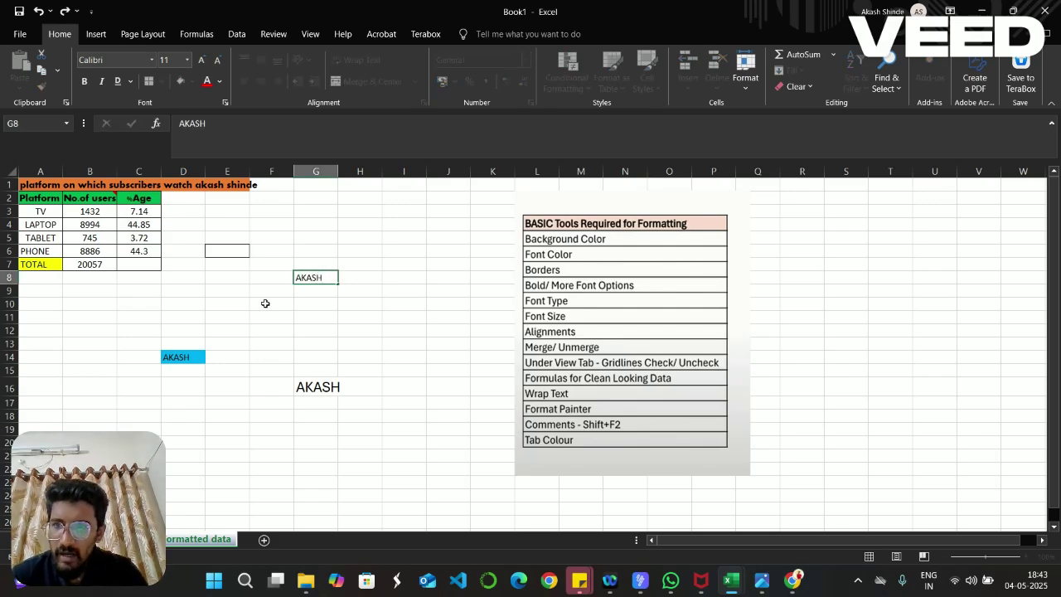
{"action": "left_click", "coordinate": [265, 304]}
{"action": "left_click", "coordinate": [307, 277]}
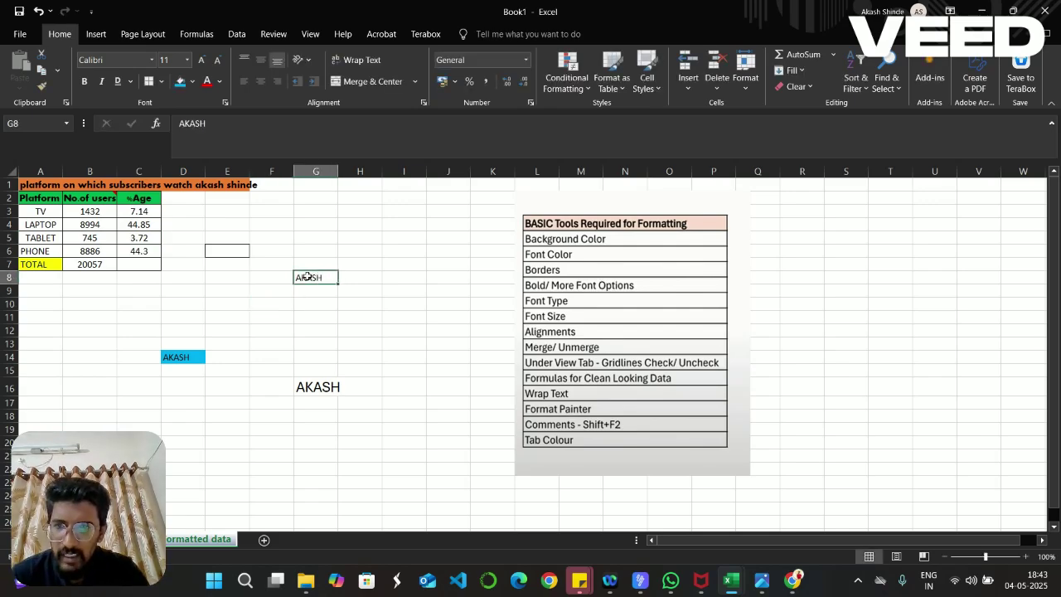
Step: Make AKASH in G8 bold, italic and double-underlined
{"action": "left_click", "coordinate": [85, 82]}
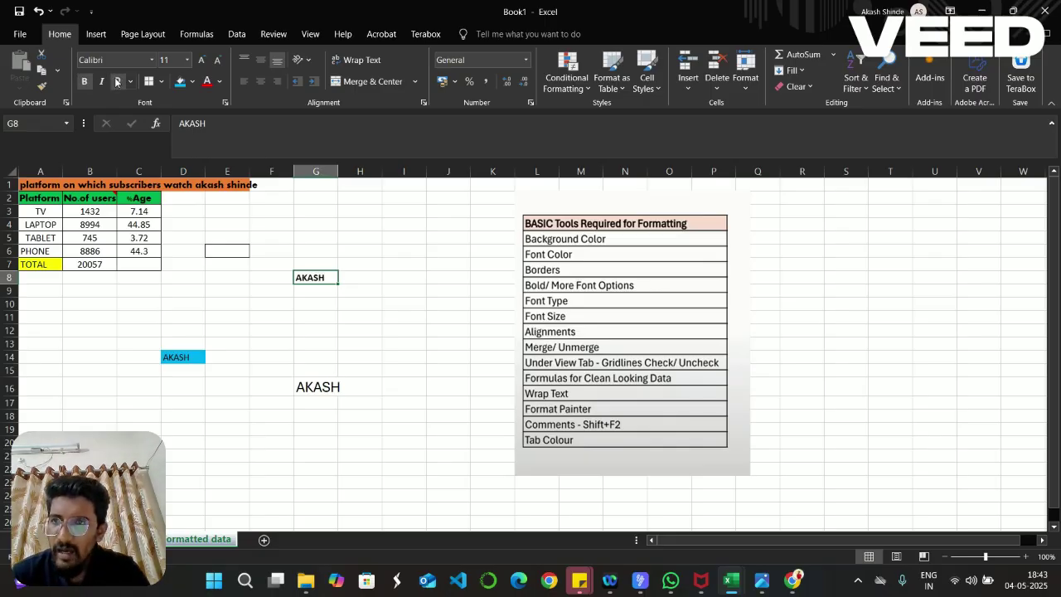
{"action": "left_click", "coordinate": [101, 82]}
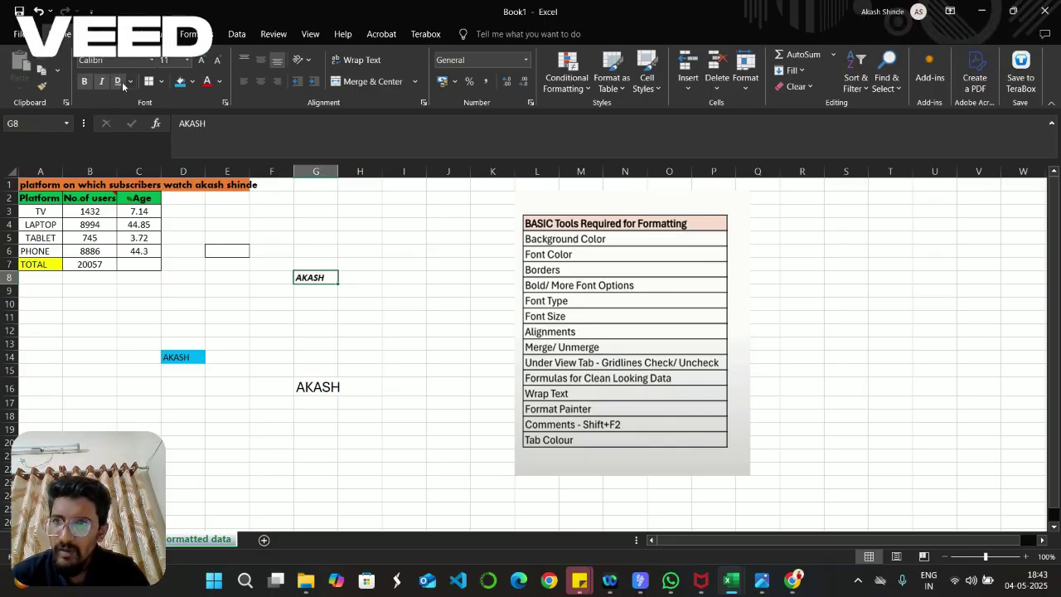
{"action": "left_click", "coordinate": [130, 81]}
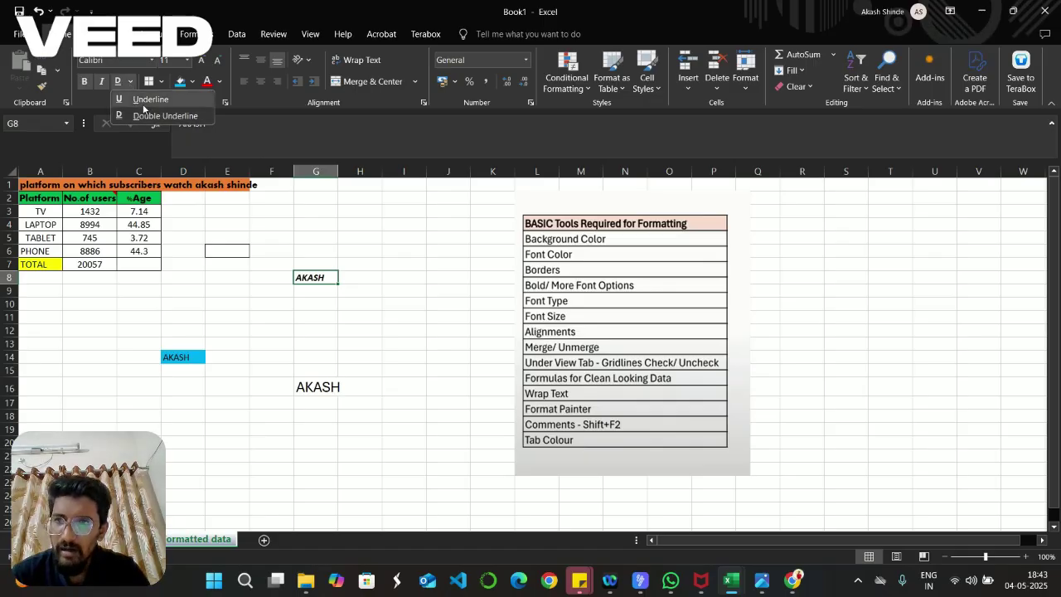
{"action": "left_click", "coordinate": [145, 99]}
{"action": "left_click", "coordinate": [161, 82]}
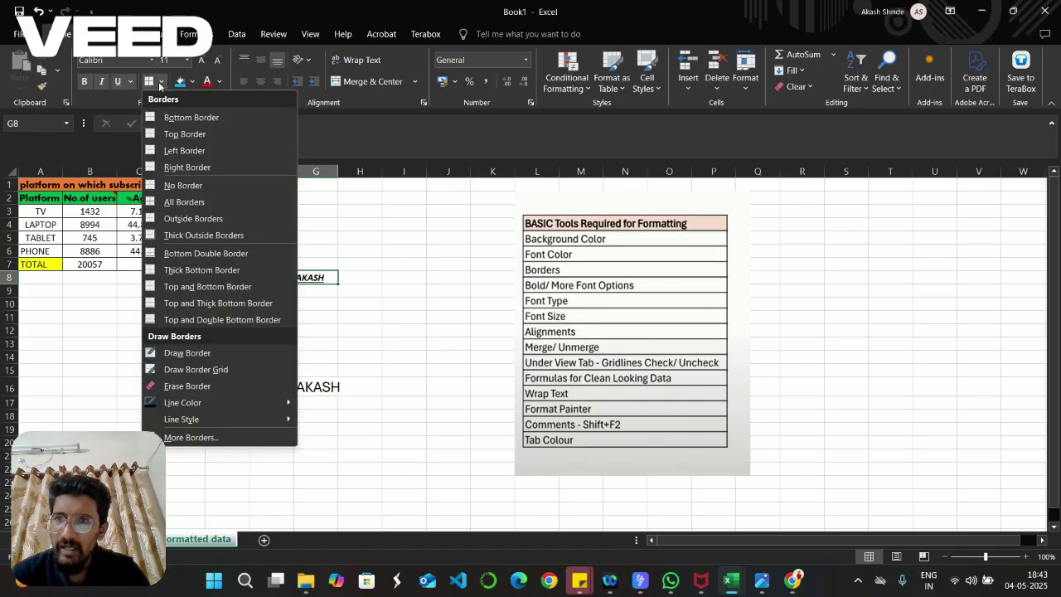
{"action": "left_click", "coordinate": [126, 81]}
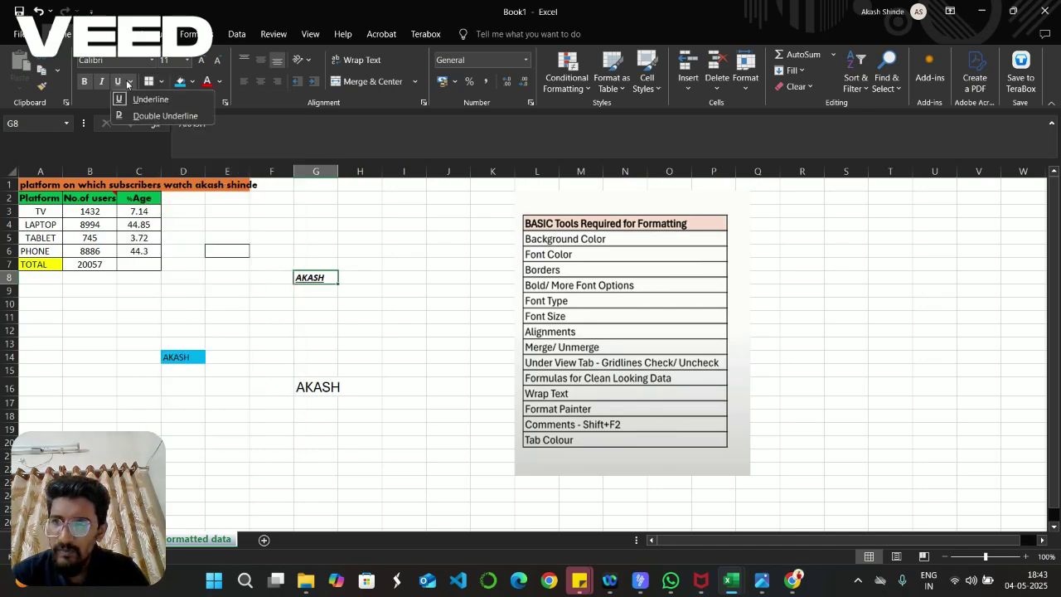
{"action": "left_click", "coordinate": [130, 81]}
{"action": "left_click", "coordinate": [146, 117]}
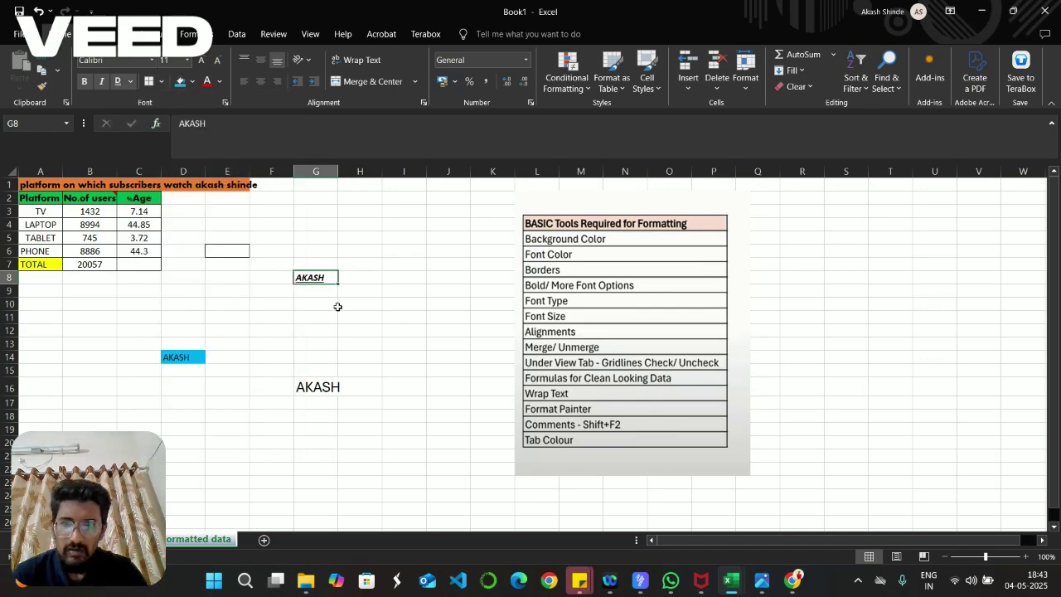
{"action": "left_click", "coordinate": [315, 304]}
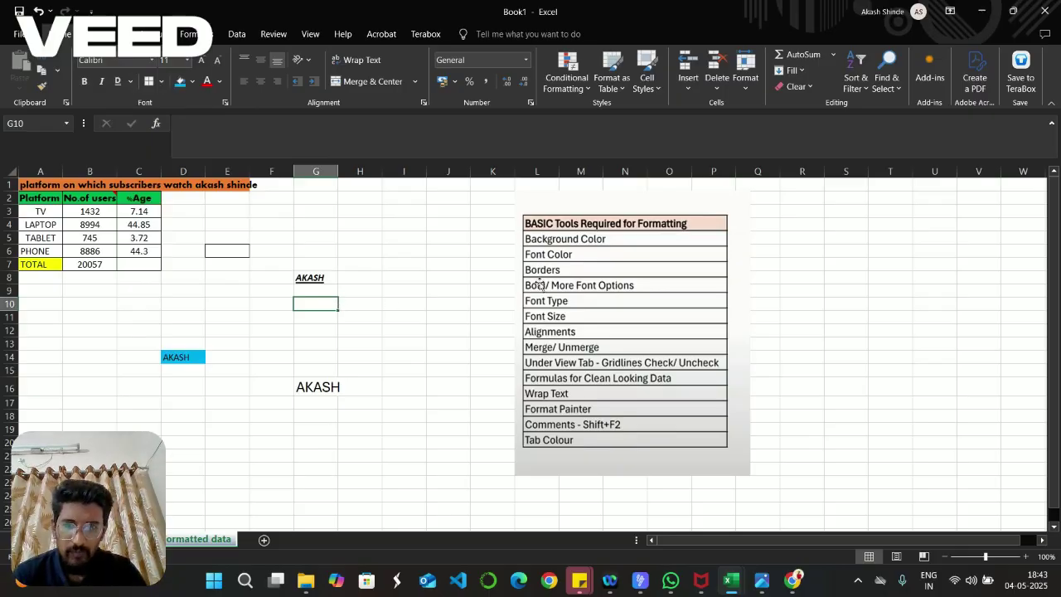
{"action": "left_click", "coordinate": [196, 441]}
{"action": "type", "text": "AKA"}
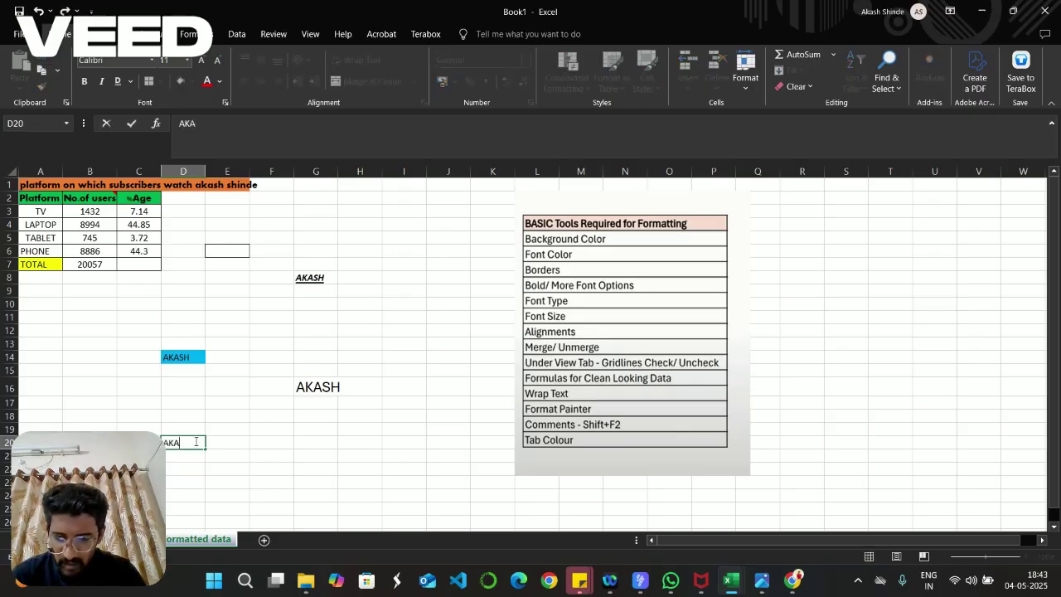
{"action": "type", "text": "SH SHINDE"}
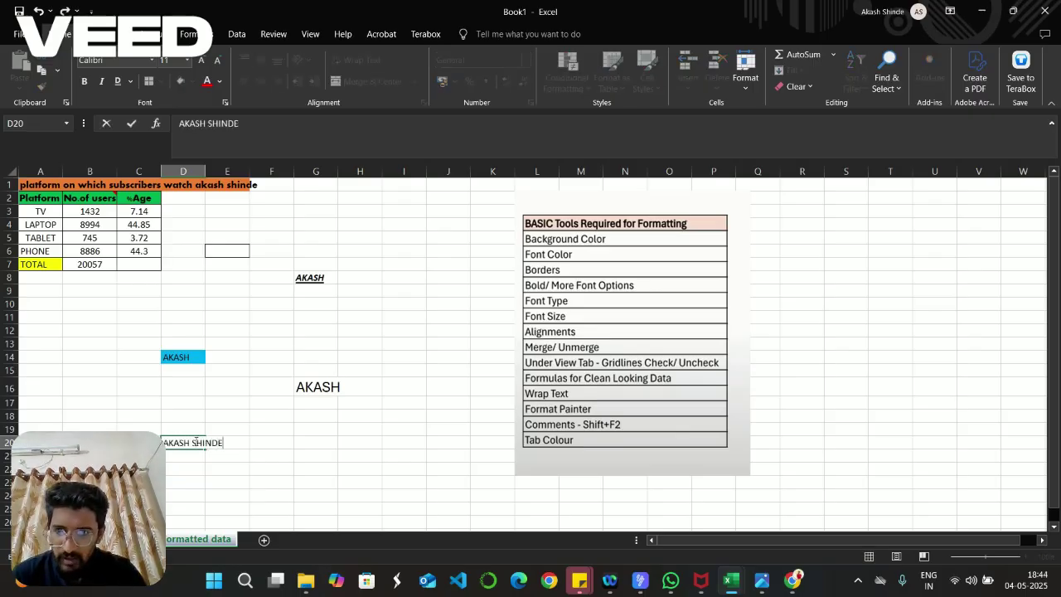
{"action": "left_click", "coordinate": [291, 445]}
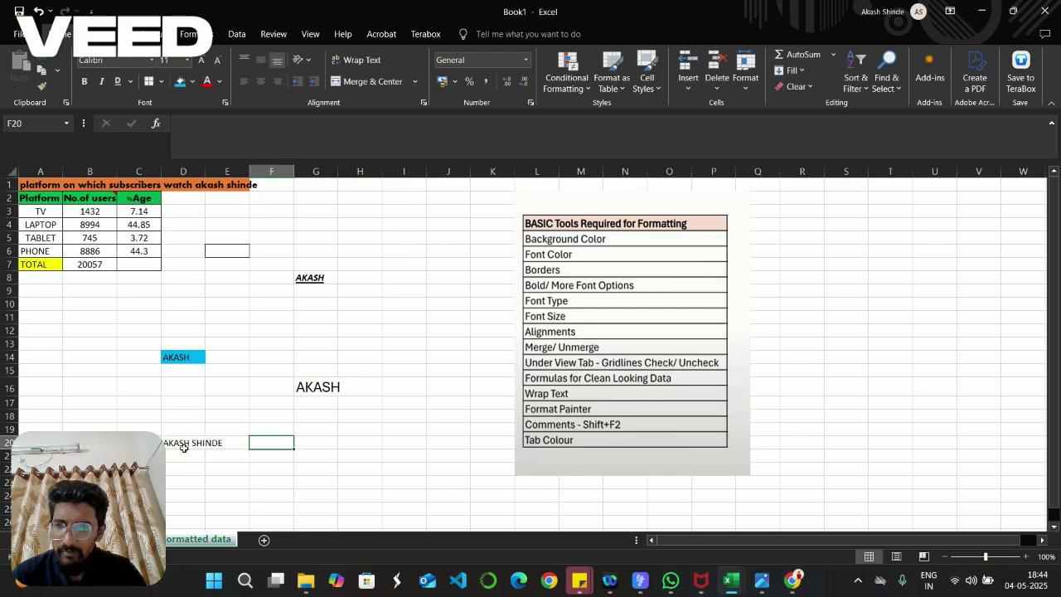
{"action": "left_click", "coordinate": [185, 445]}
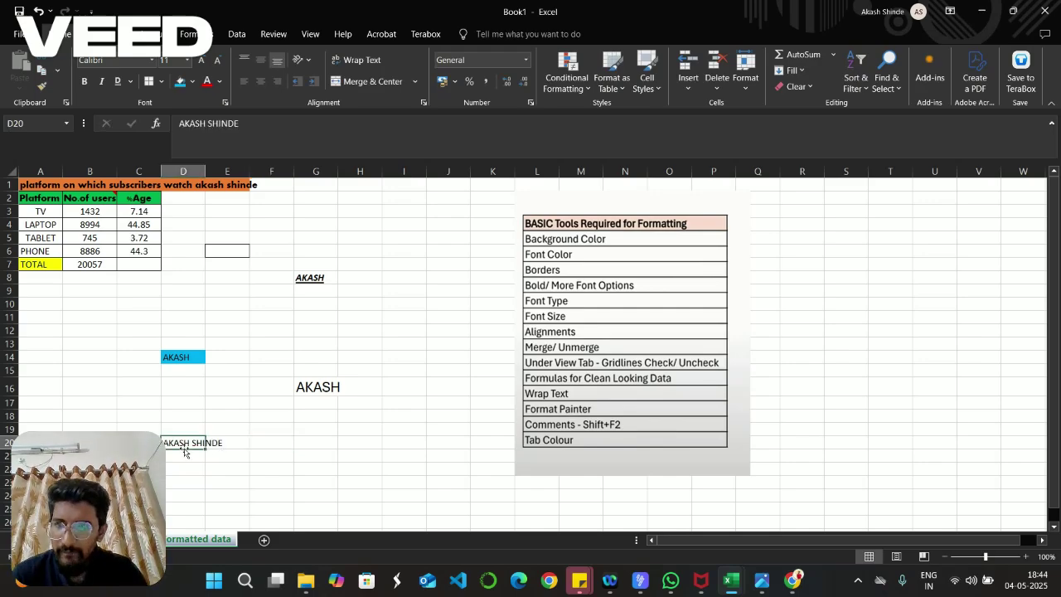
{"action": "left_click", "coordinate": [152, 62]}
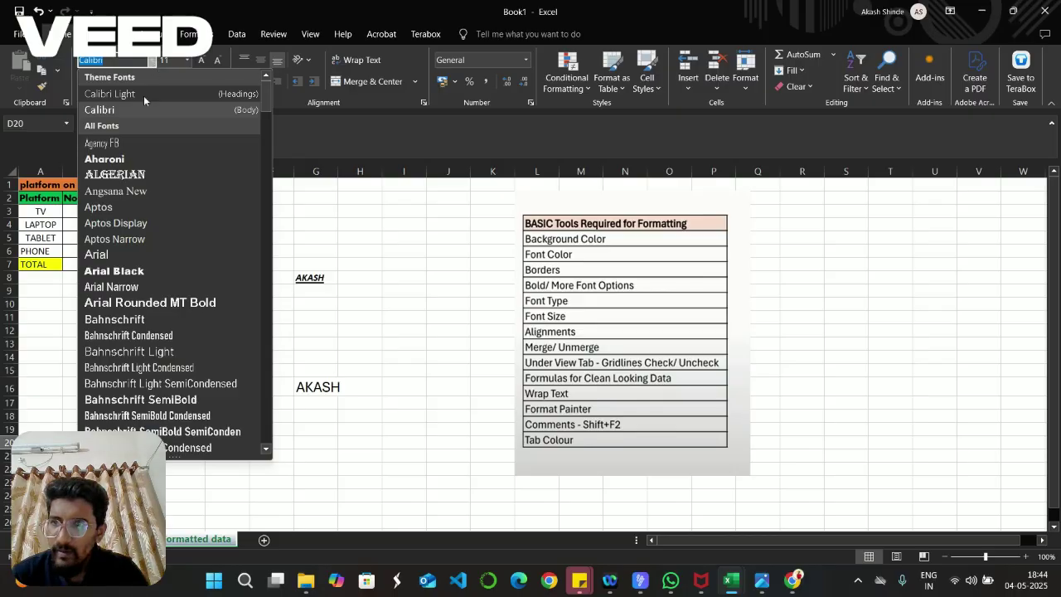
{"action": "left_click", "coordinate": [116, 223]}
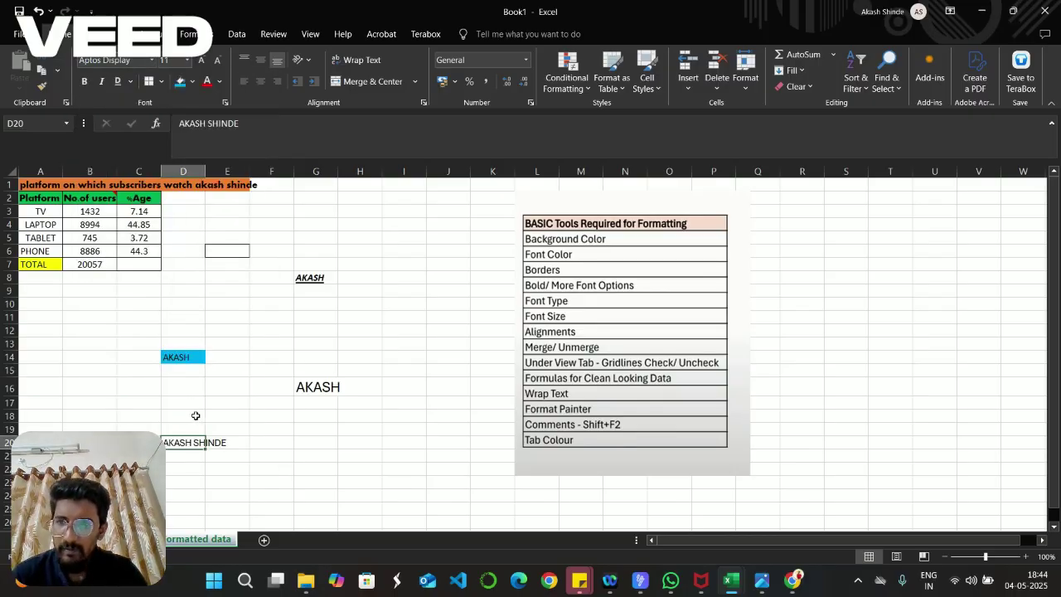
{"action": "left_click", "coordinate": [188, 59]}
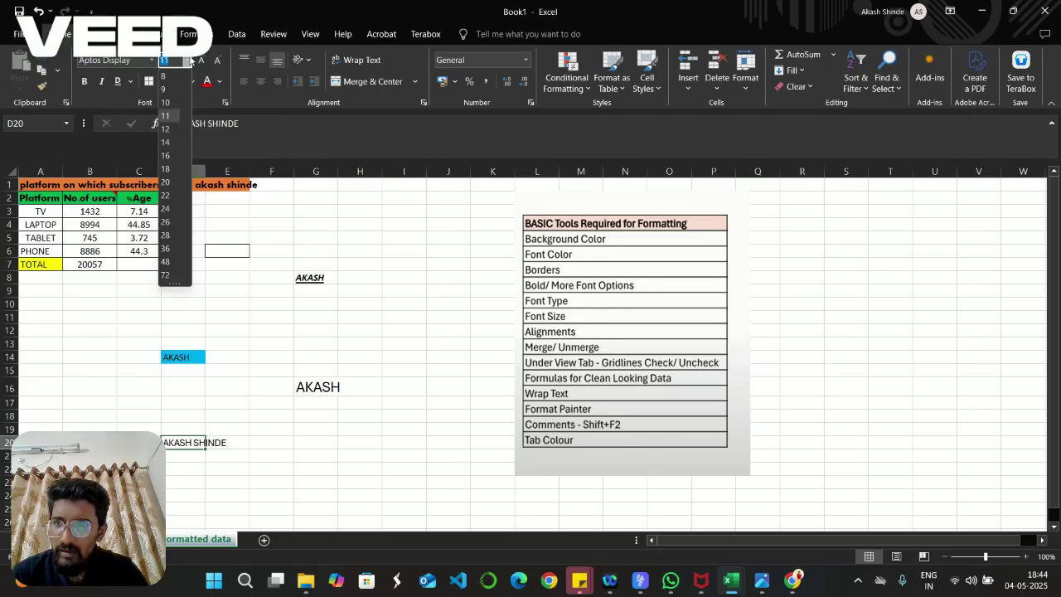
{"action": "left_click", "coordinate": [169, 142]}
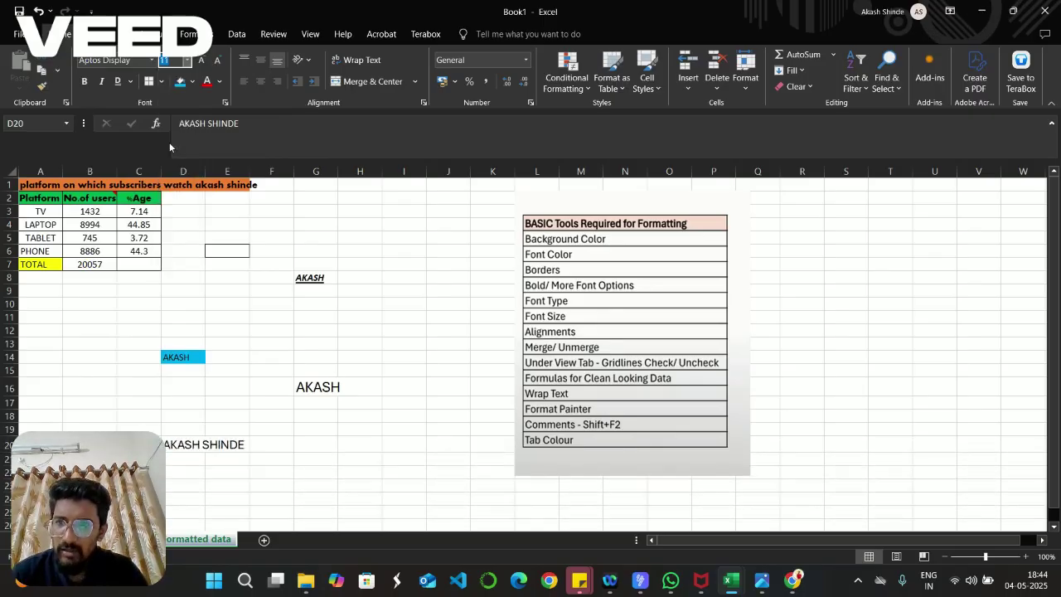
Step: Change D20's text to Bahnschrift at size 18 and check the result
{"action": "left_click", "coordinate": [154, 62]}
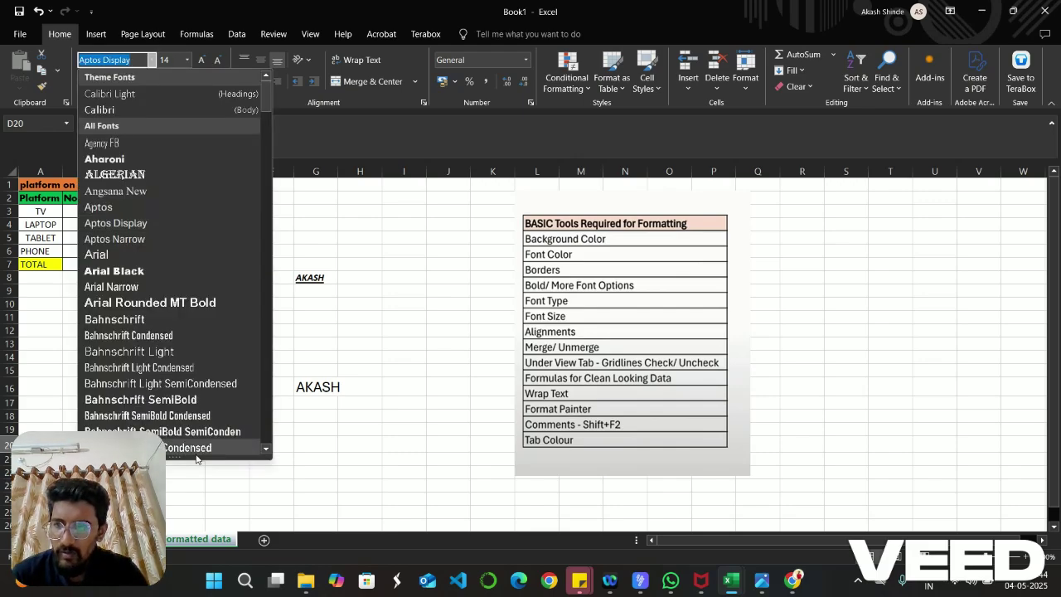
{"action": "left_click", "coordinate": [116, 319]}
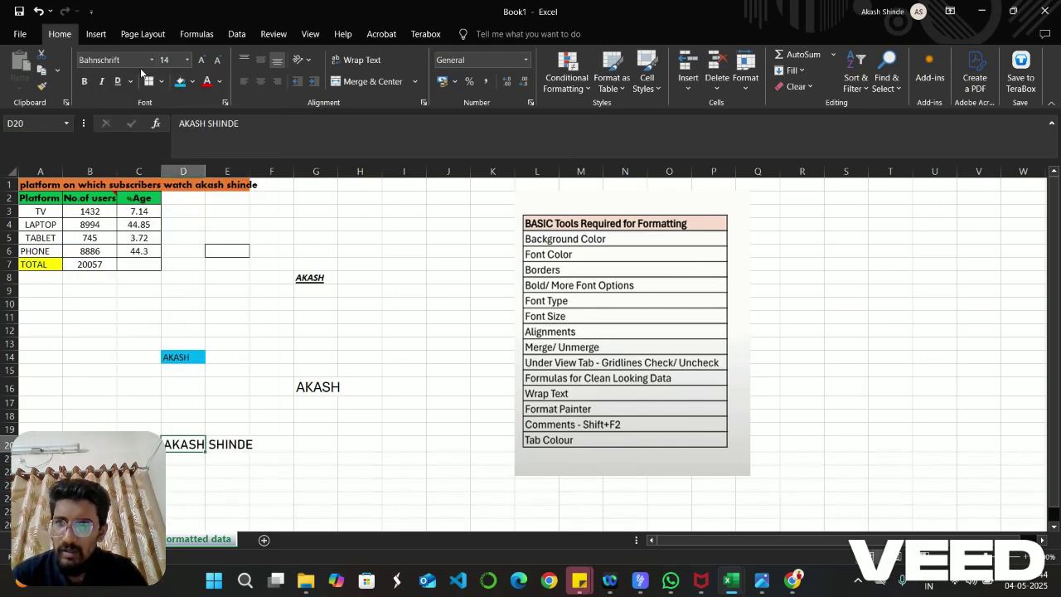
{"action": "left_click", "coordinate": [188, 59]}
{"action": "left_click", "coordinate": [173, 165]}
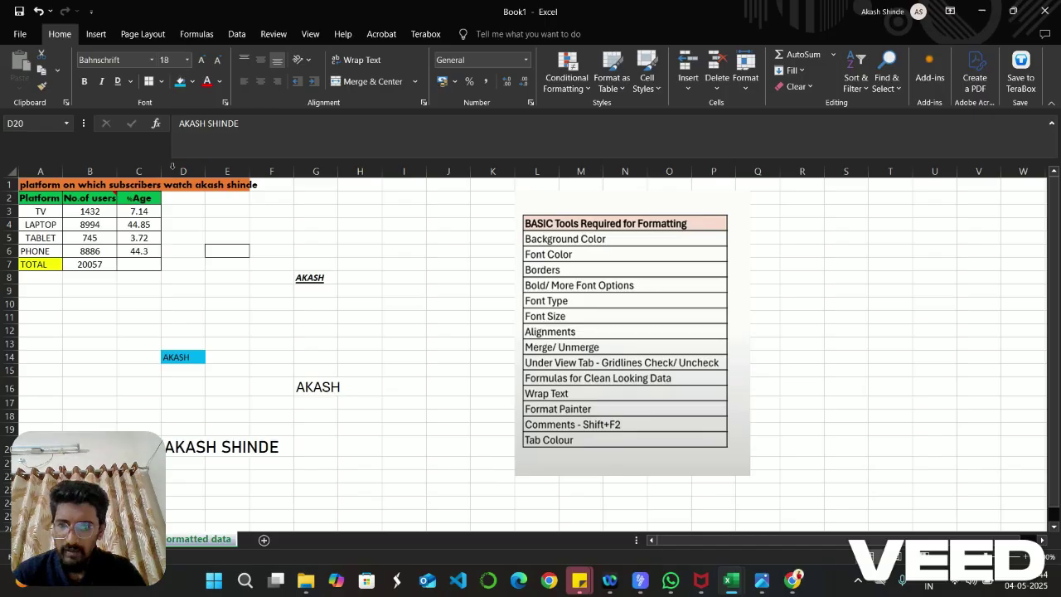
{"action": "left_click", "coordinate": [366, 429]}
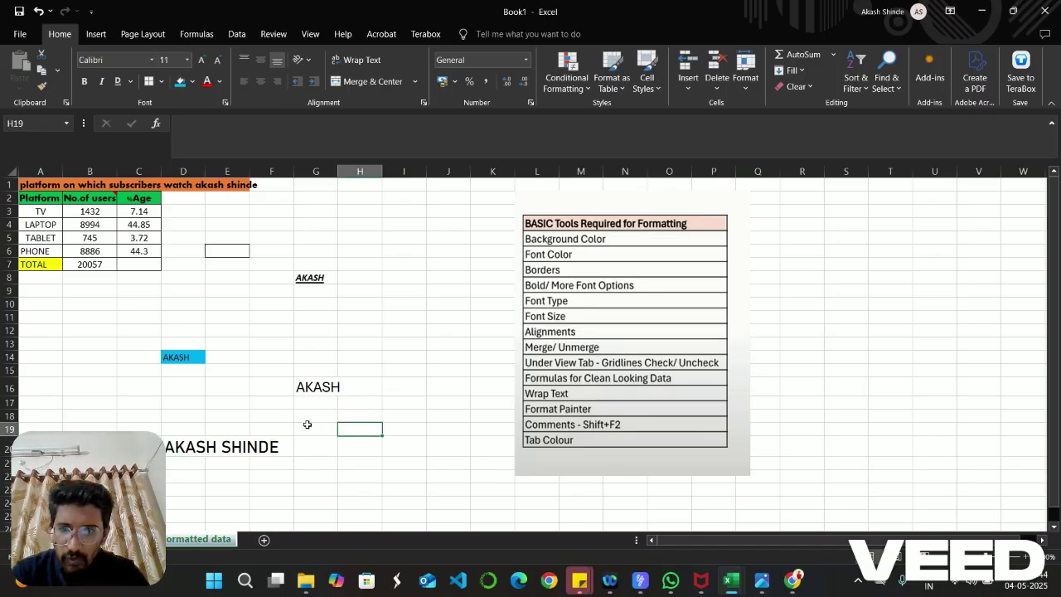
{"action": "left_click", "coordinate": [329, 459]}
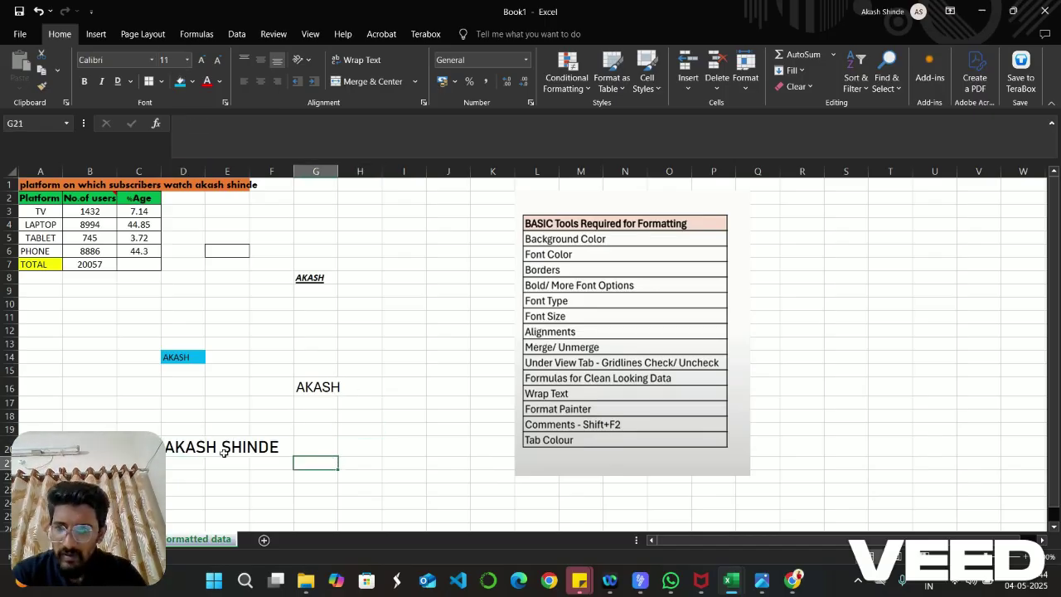
{"action": "left_click", "coordinate": [194, 453]}
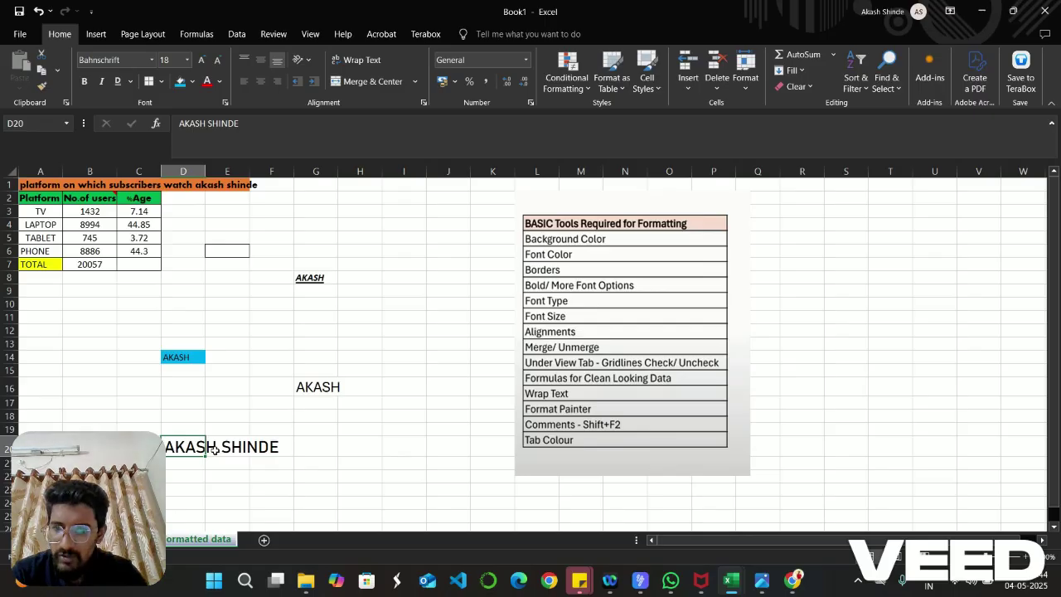
{"action": "left_click", "coordinate": [327, 438]}
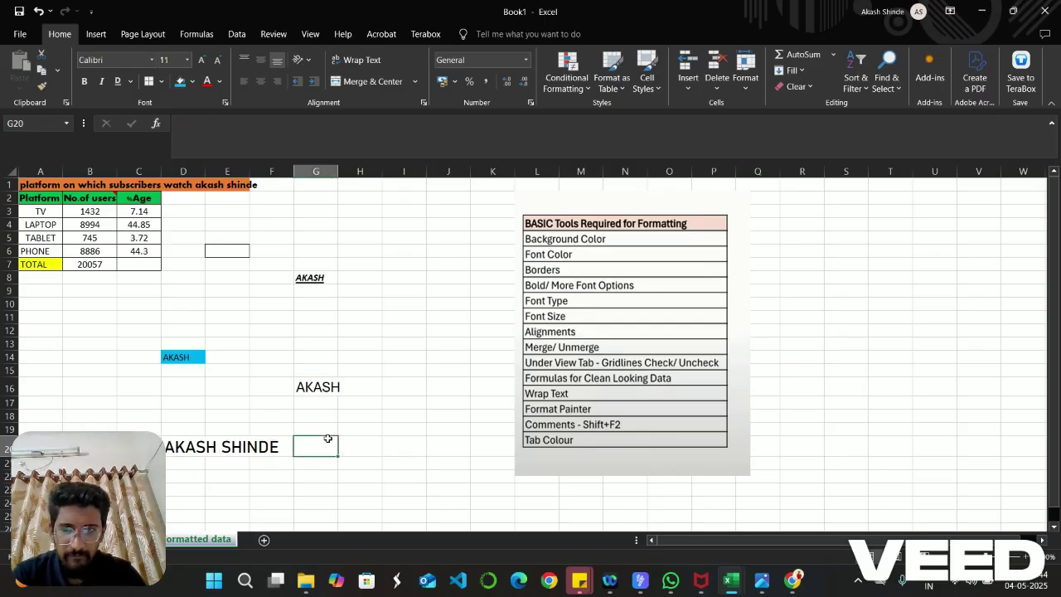
{"action": "left_click", "coordinate": [196, 446]}
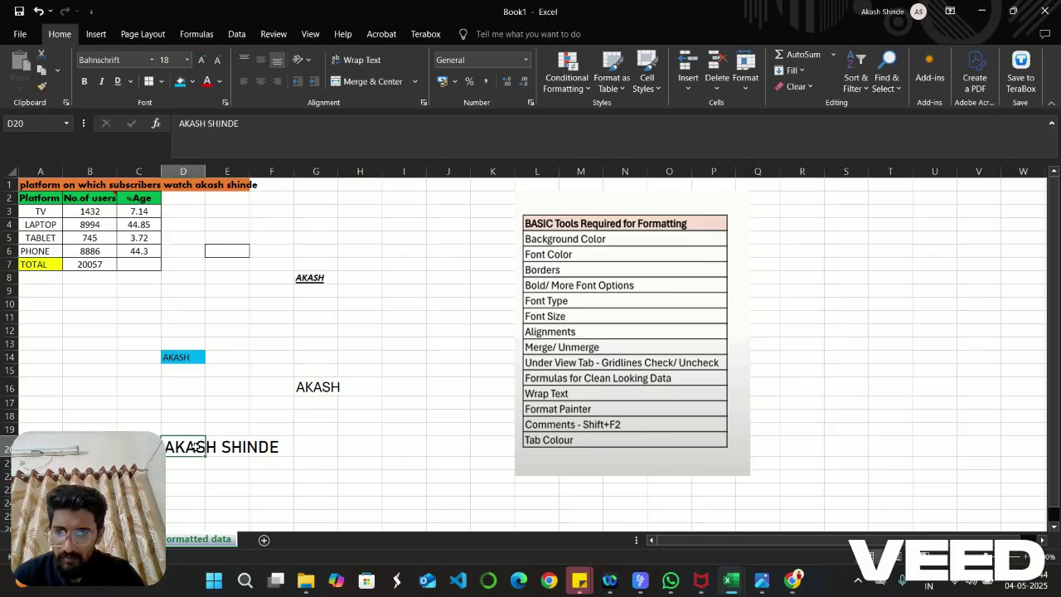
{"action": "left_click_drag", "start_coordinate": [206, 457], "coordinate": [289, 450]}
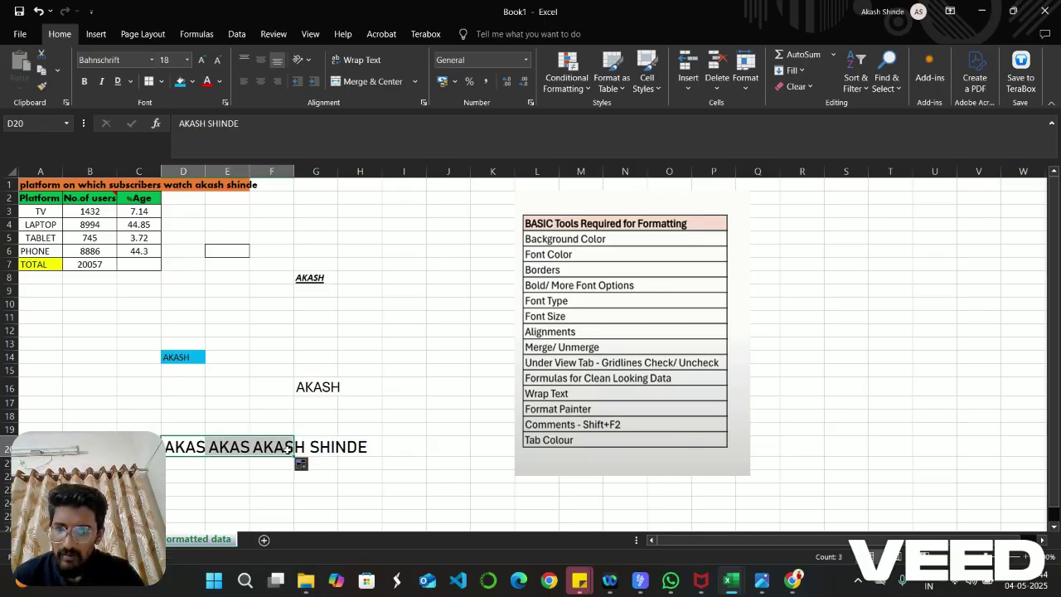
{"action": "left_click", "coordinate": [356, 430]}
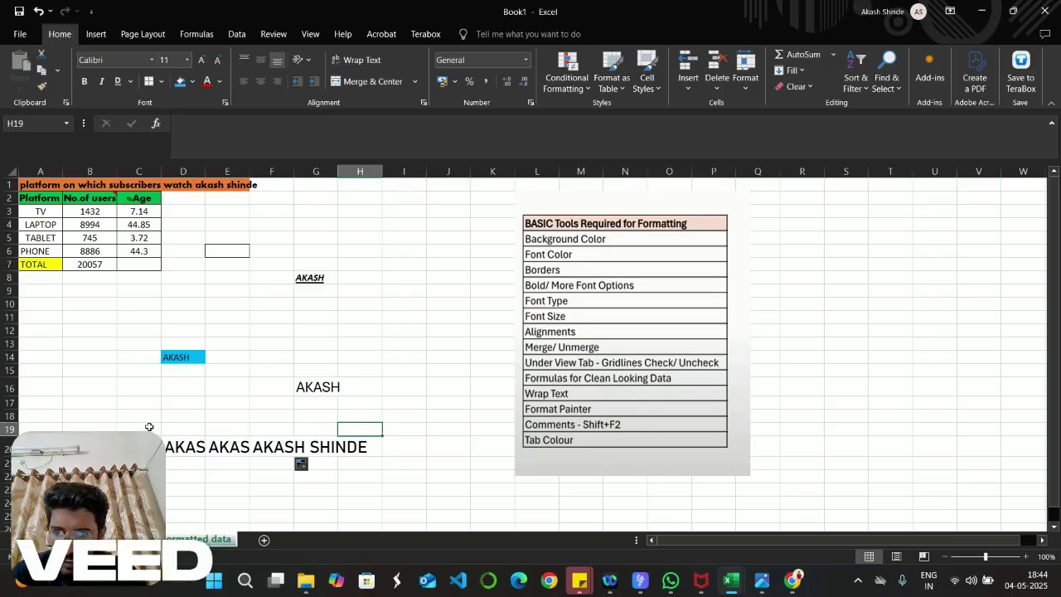
{"action": "left_click", "coordinate": [187, 448]}
{"action": "key", "text": "BackSpace"}
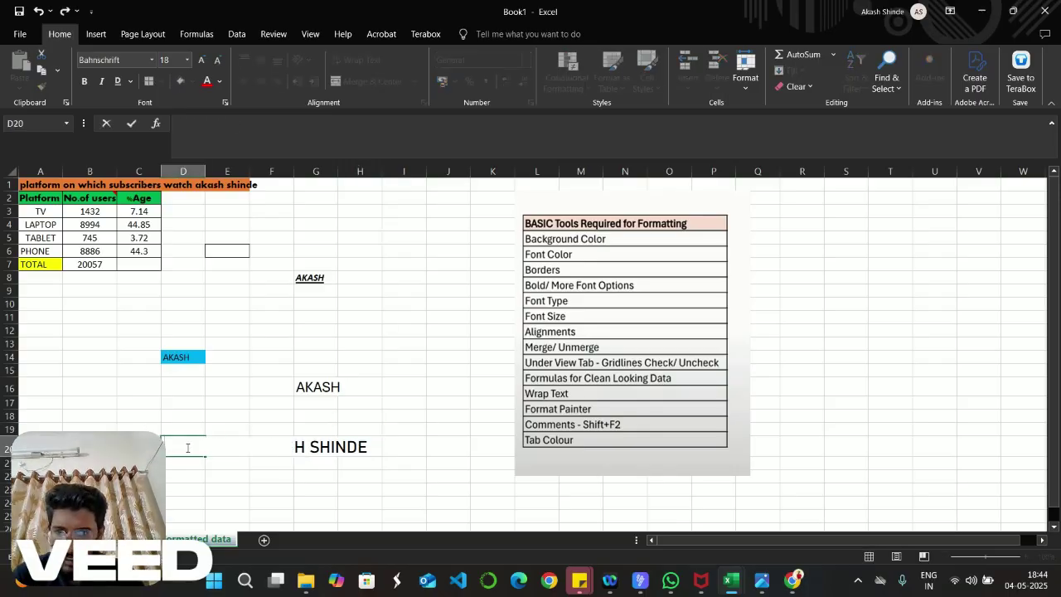
{"action": "left_click", "coordinate": [339, 442]}
{"action": "key", "text": "BackSpace"}
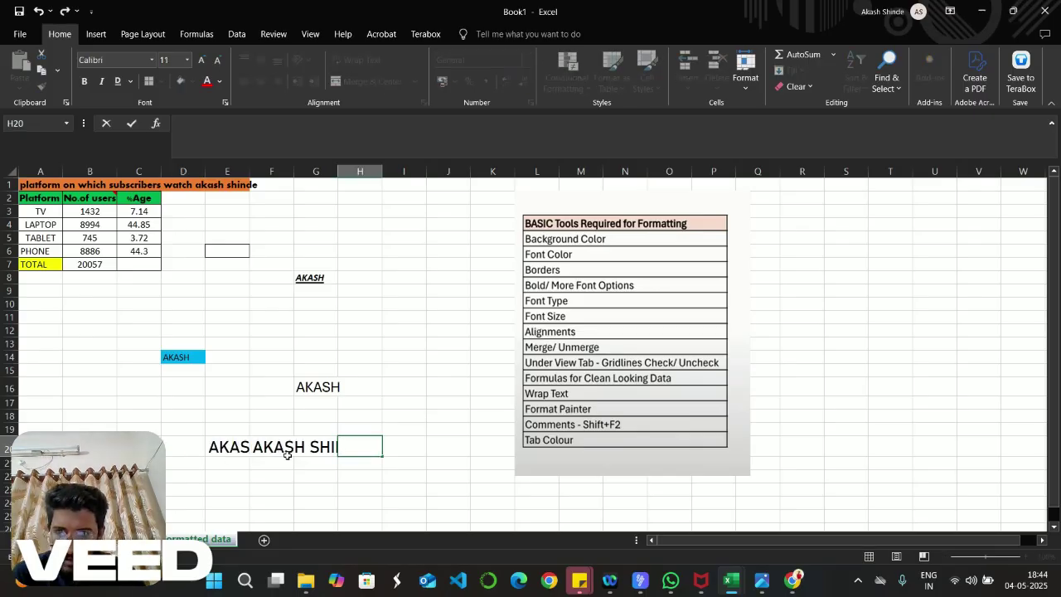
{"action": "left_click", "coordinate": [235, 447]}
{"action": "key", "text": "BackSpace"}
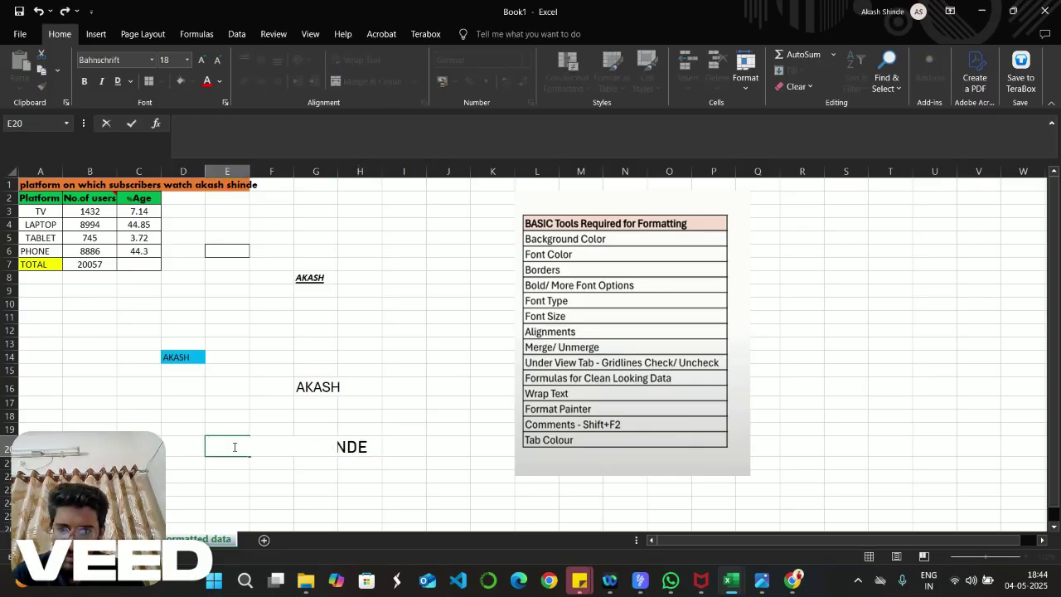
{"action": "left_click", "coordinate": [356, 444]}
{"action": "key", "text": "BackSpace"}
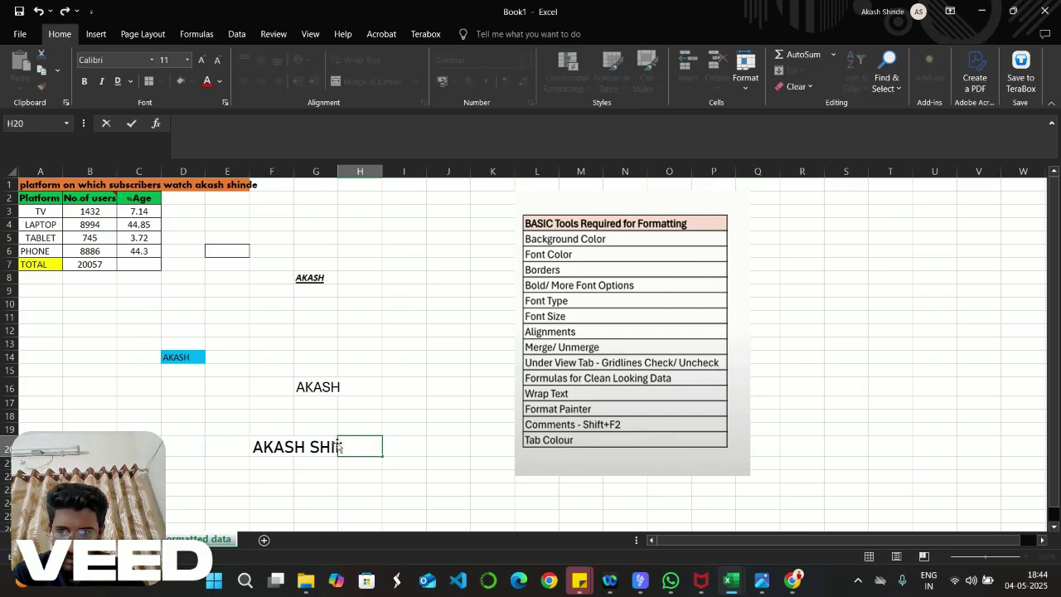
Step: Undo the changes with Ctrl+Z until D20 is empty again
{"action": "left_click", "coordinate": [292, 446]}
{"action": "key", "text": "Left"}
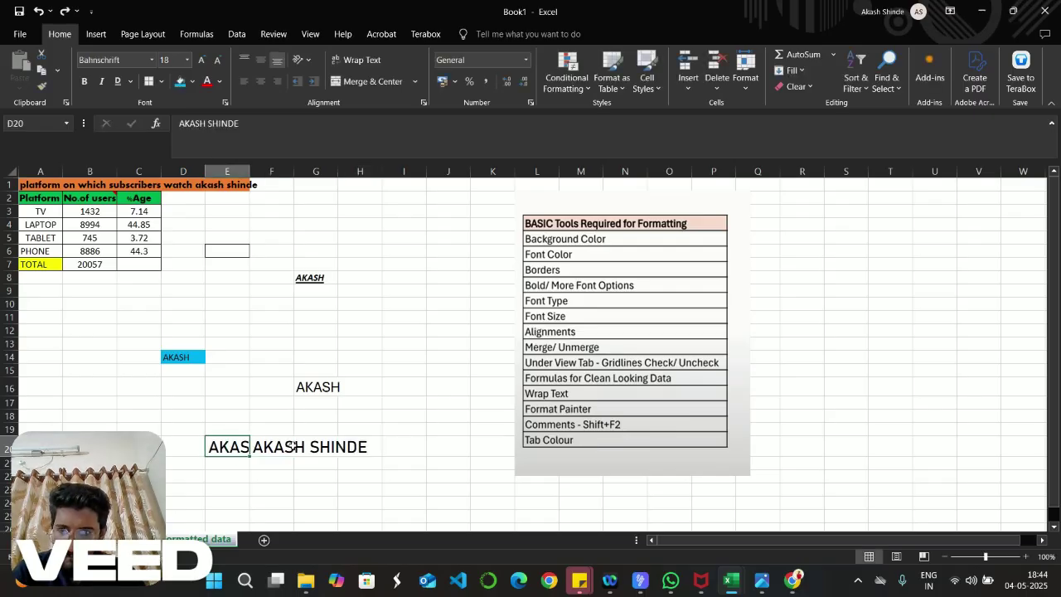
{"action": "key", "text": "Left"}
{"action": "key", "text": "ctrl+z"}
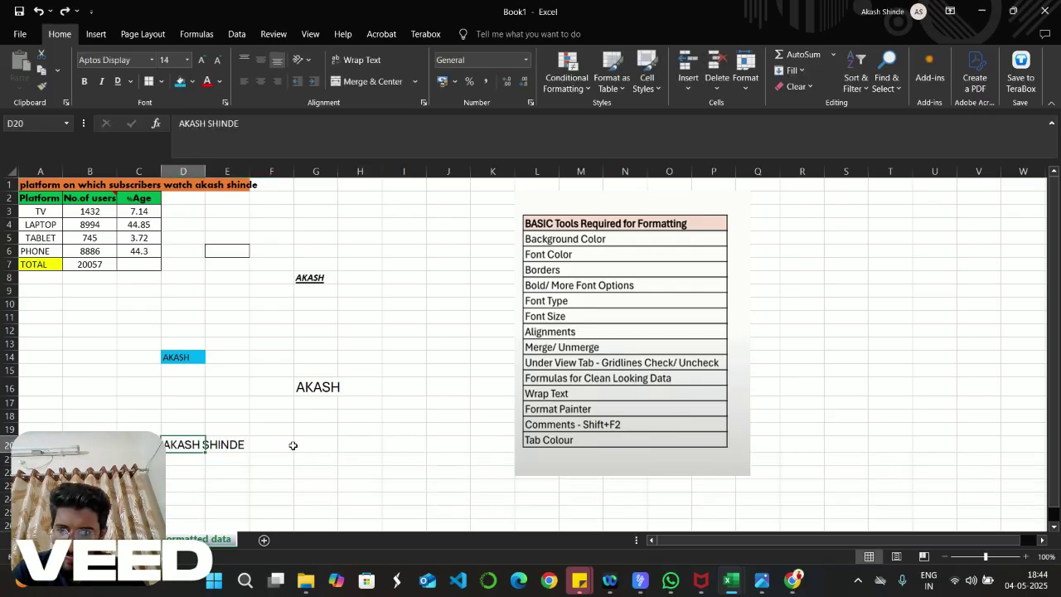
{"action": "key", "text": "ctrl+z"}
{"action": "key", "text": "ctrl+z"}
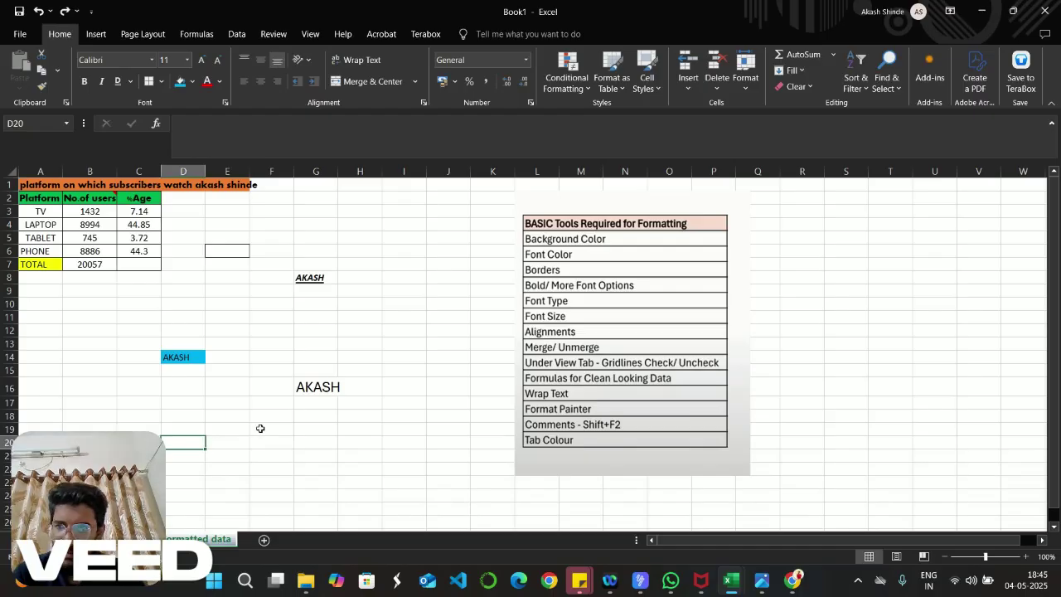
{"action": "left_click", "coordinate": [242, 415]}
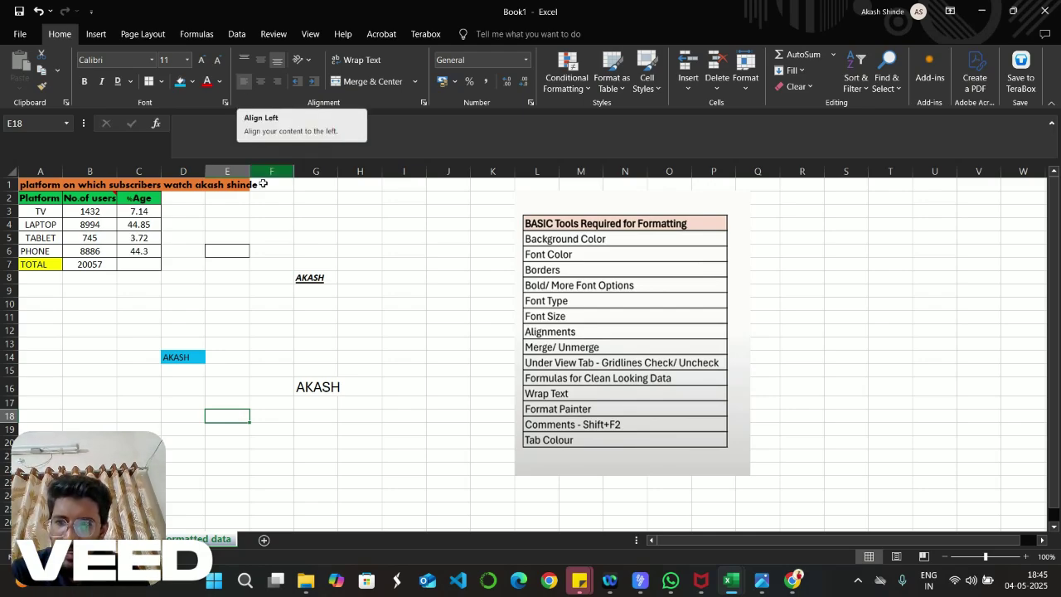
Step: Right-align AKASH in G8, after briefly centring it
{"action": "left_click", "coordinate": [315, 277]}
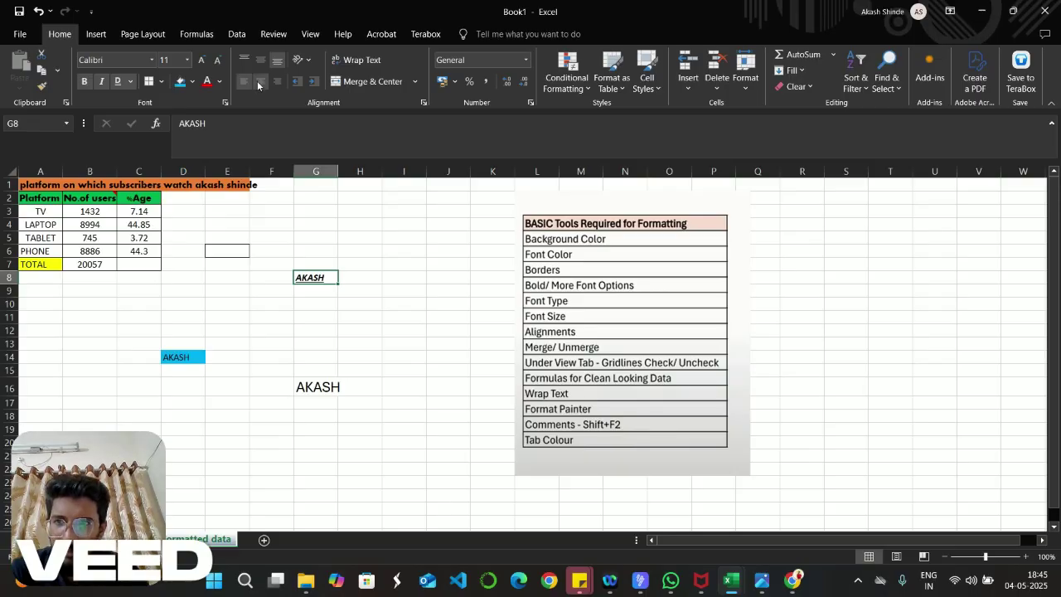
{"action": "left_click", "coordinate": [260, 81]}
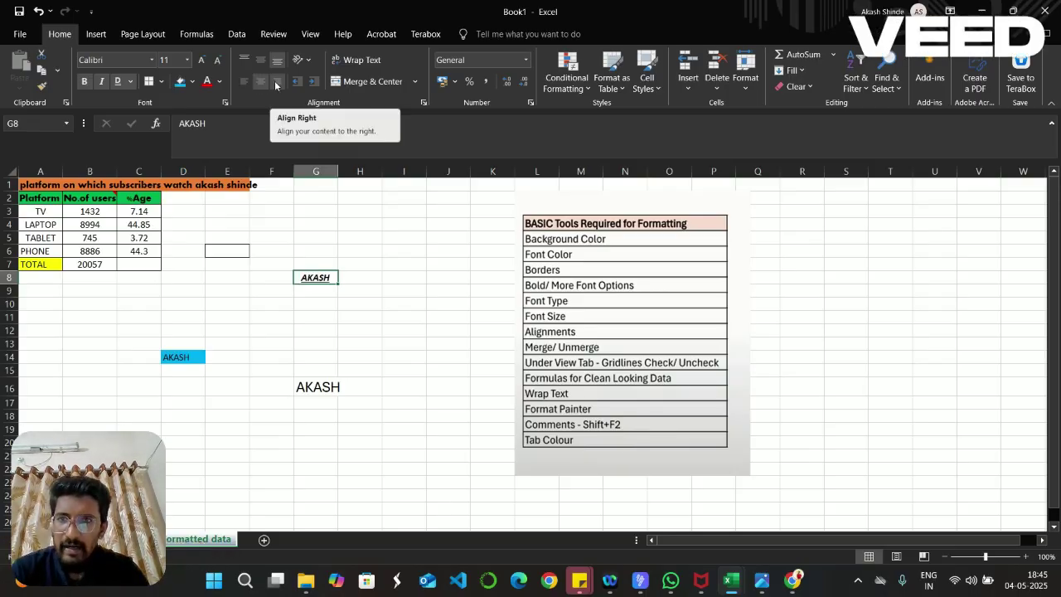
{"action": "left_click", "coordinate": [276, 82]}
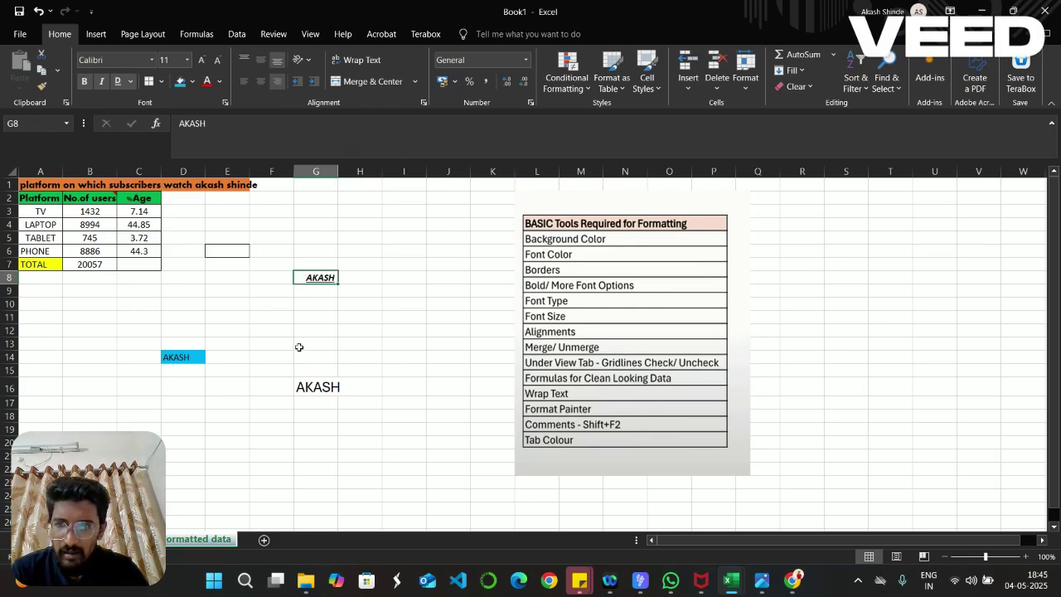
{"action": "left_click", "coordinate": [277, 333]}
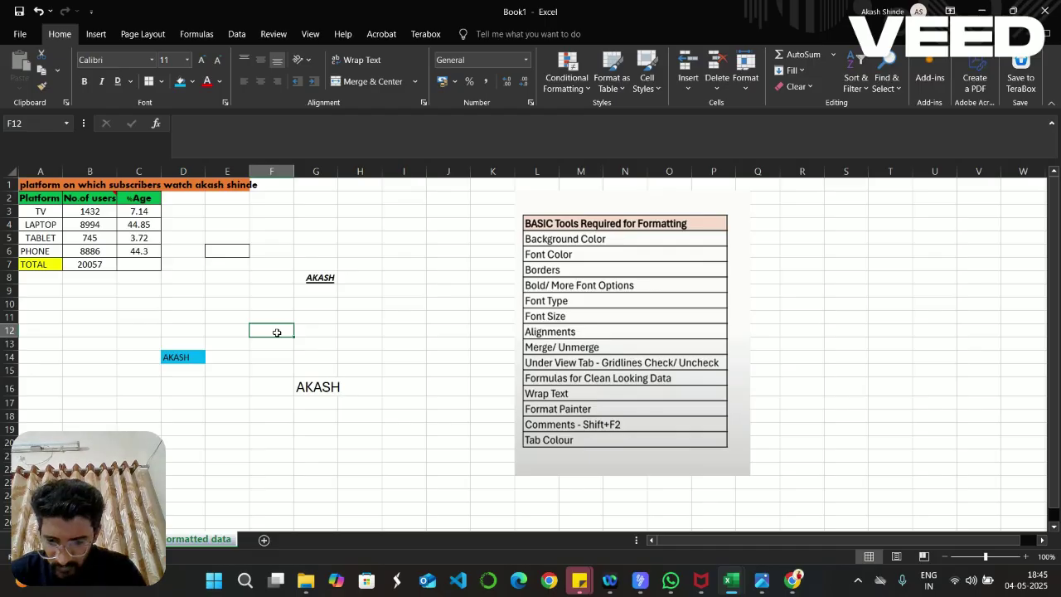
Step: Enter GREAT LAKES in cell F12
{"action": "type", "text": "GRE"}
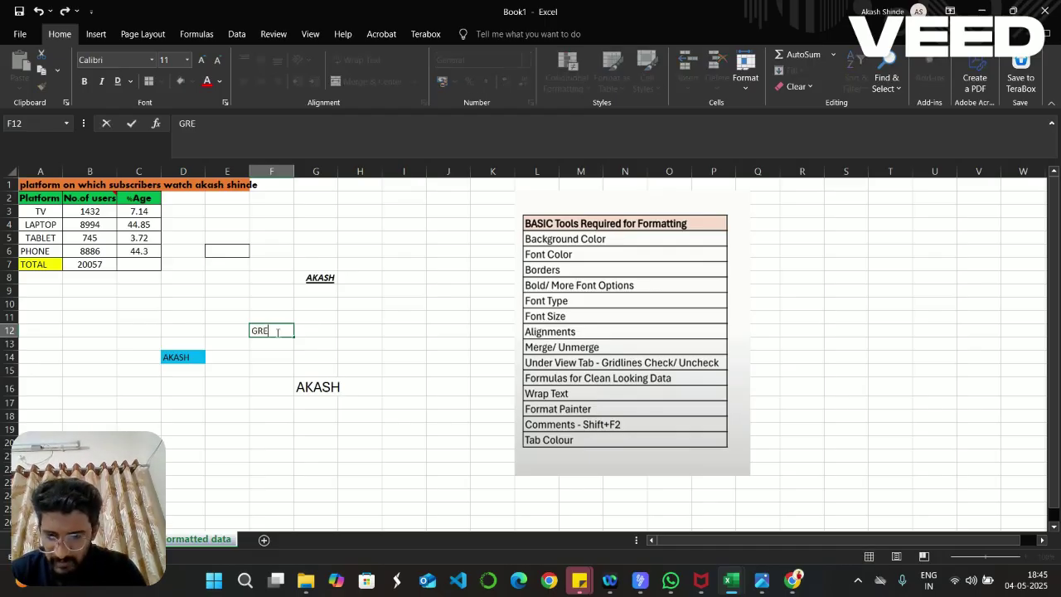
{"action": "type", "text": "AT LAKES"}
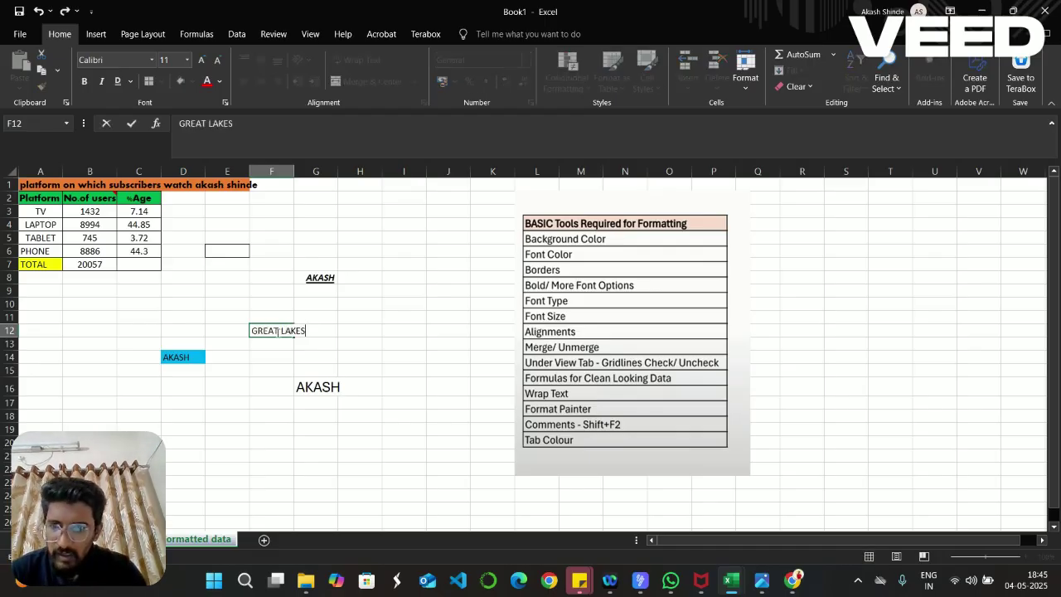
{"action": "left_click", "coordinate": [294, 172]}
{"action": "left_click_drag", "start_coordinate": [293, 171], "coordinate": [327, 172]}
{"action": "left_click", "coordinate": [360, 277]}
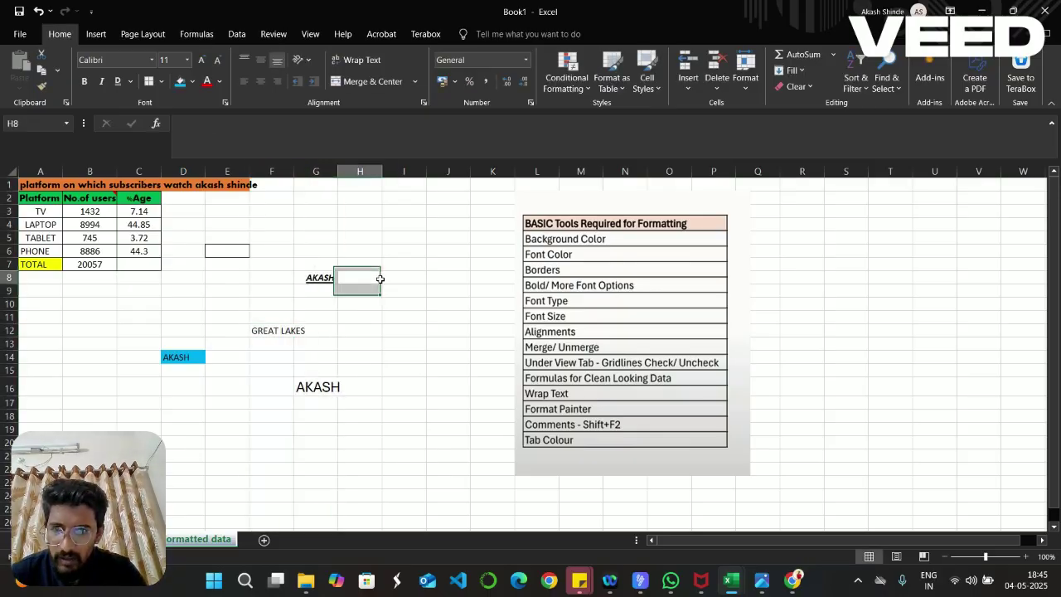
{"action": "left_click", "coordinate": [256, 330]}
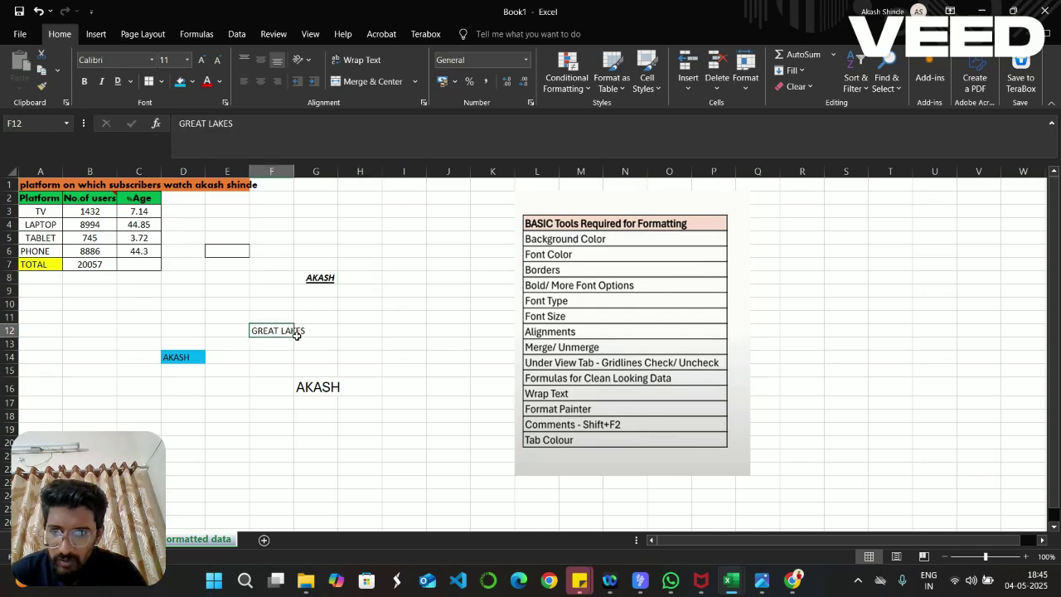
Step: Widen column F to fit GREAT LAKES, then centre and right-align it
{"action": "left_click_drag", "start_coordinate": [294, 171], "coordinate": [323, 171]}
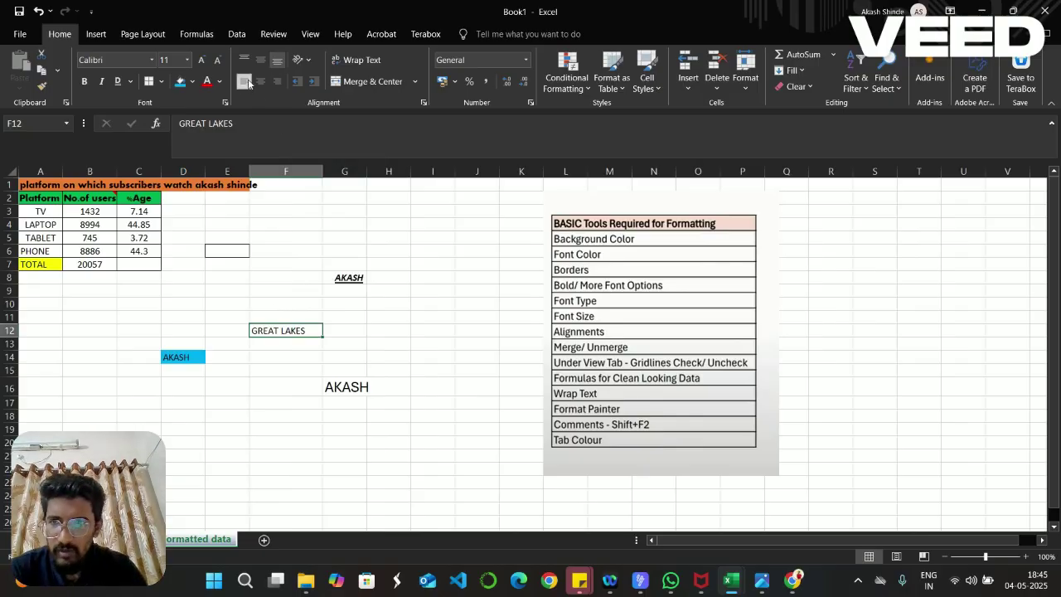
{"action": "left_click", "coordinate": [261, 81]}
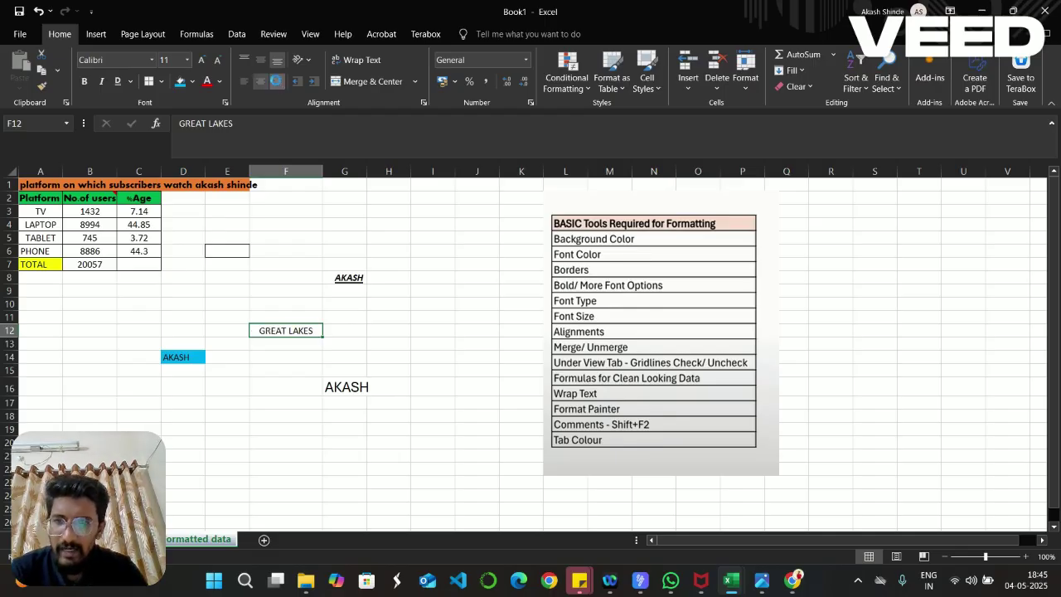
{"action": "left_click", "coordinate": [276, 81]}
{"action": "left_click", "coordinate": [297, 424]}
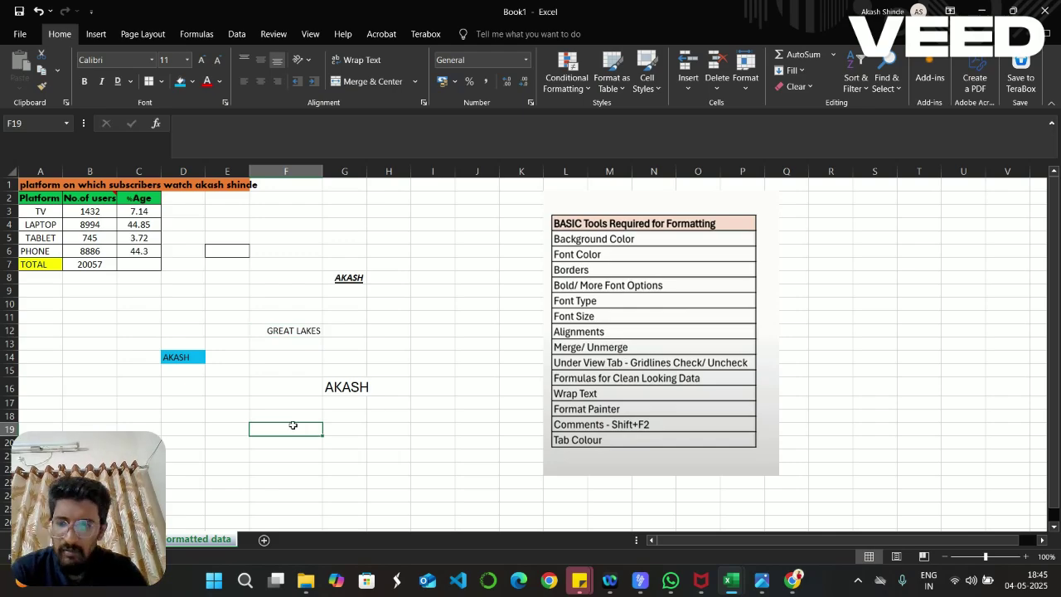
Step: Merge and centre D21:F21 and enter the name entry in the merged cell
{"action": "left_click", "coordinate": [175, 461]}
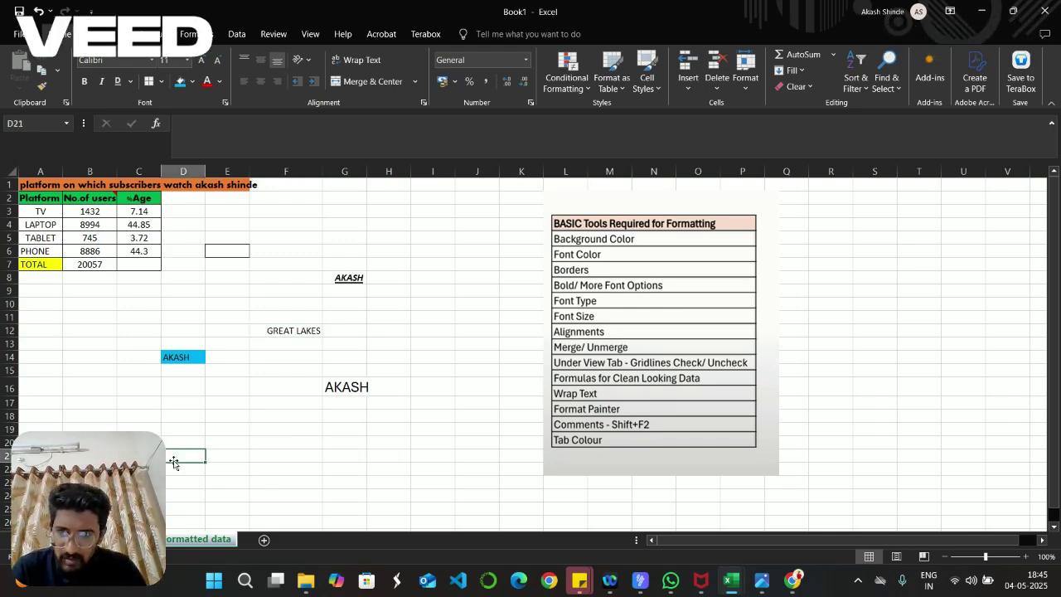
{"action": "key", "text": "shift+Right"}
{"action": "key", "text": "shift+Right"}
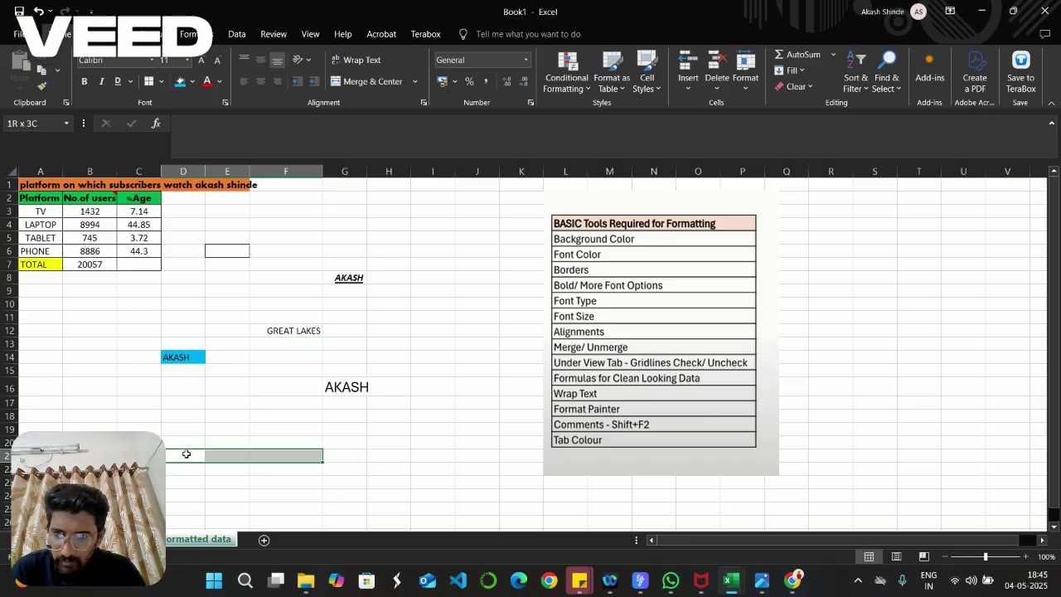
{"action": "key", "text": "shift+Left"}
{"action": "key", "text": "shift+Left"}
{"action": "key", "text": "shift+Right"}
{"action": "key", "text": "shift+Right"}
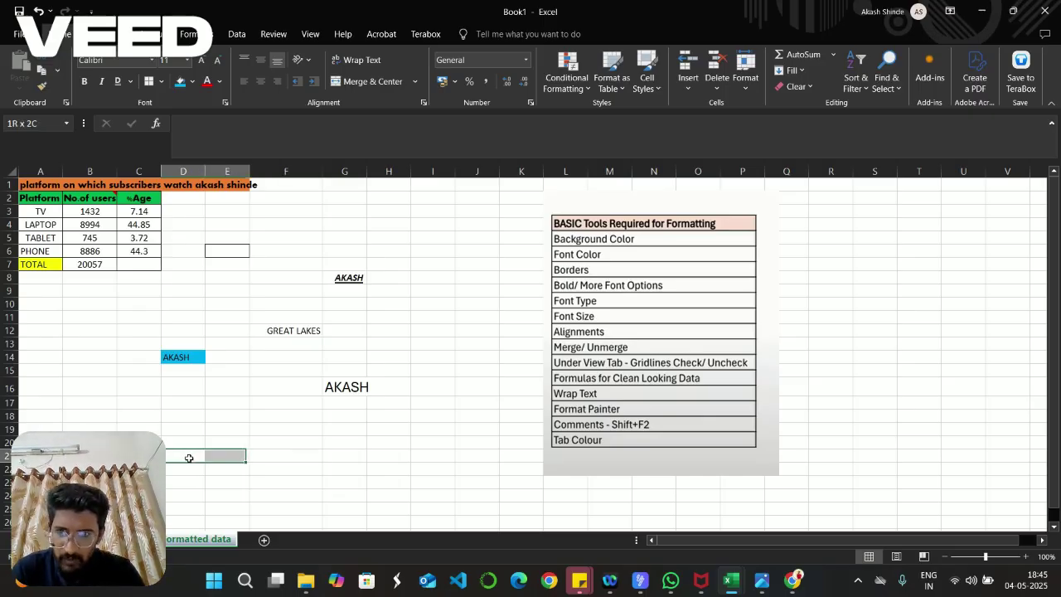
{"action": "left_click", "coordinate": [372, 80]}
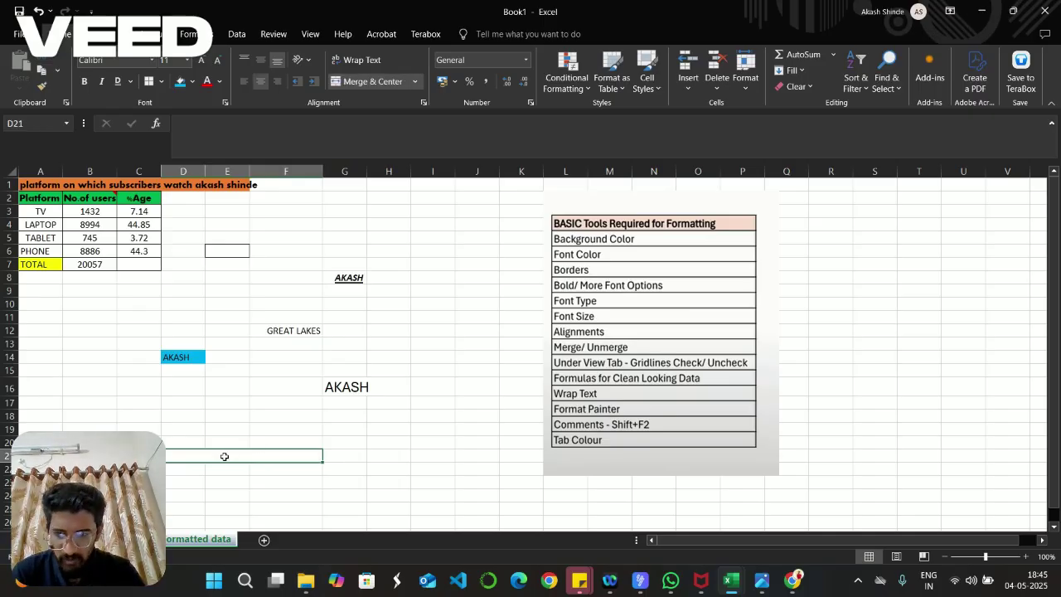
{"action": "type", "text": "AK"}
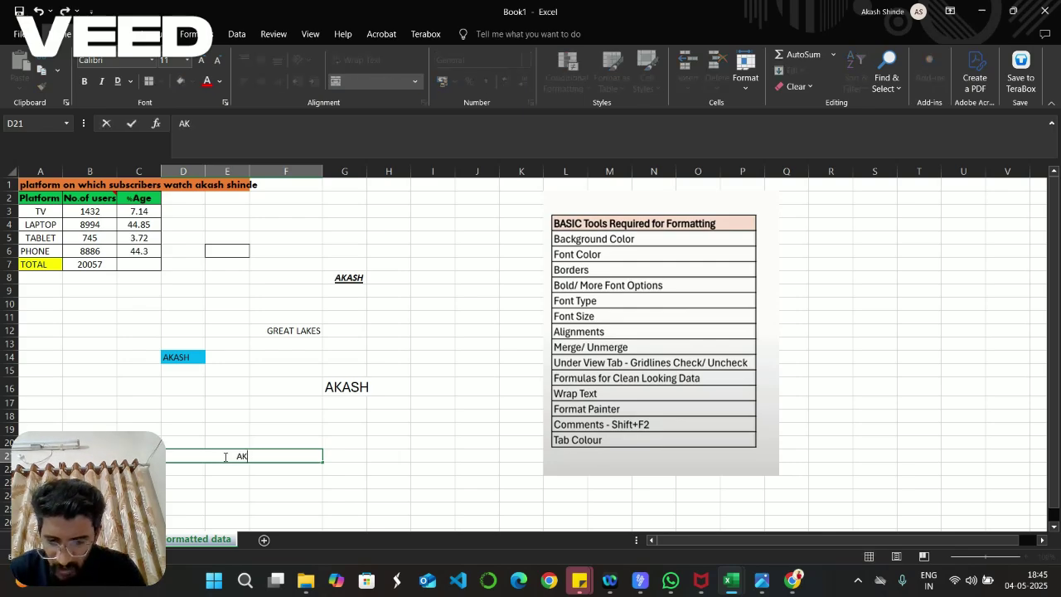
{"action": "type", "text": "ASH GLI"}
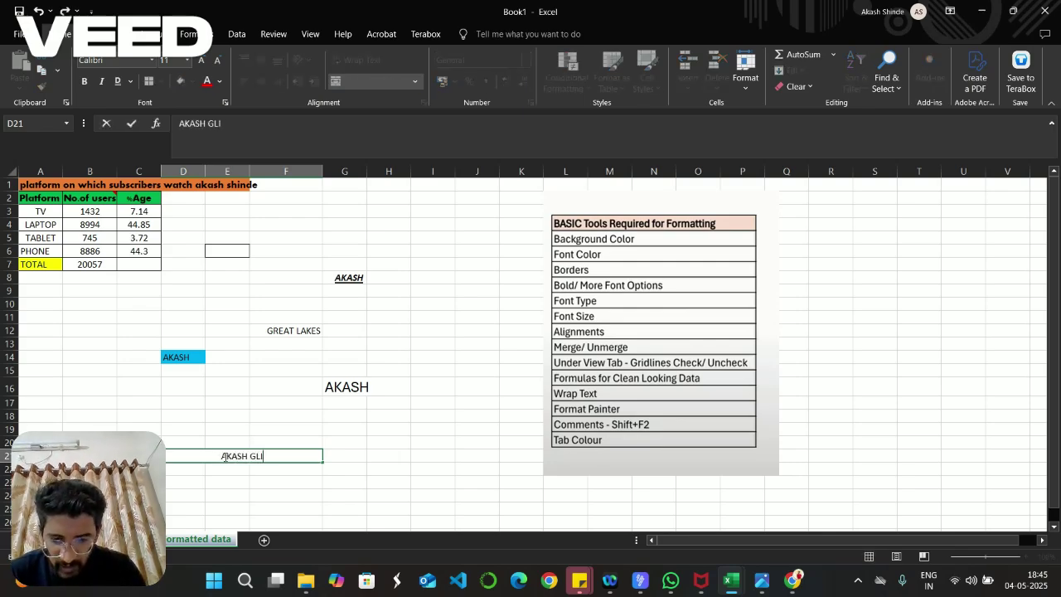
{"action": "type", "text": "M PGPM"}
{"action": "key", "text": "ctrl+Return"}
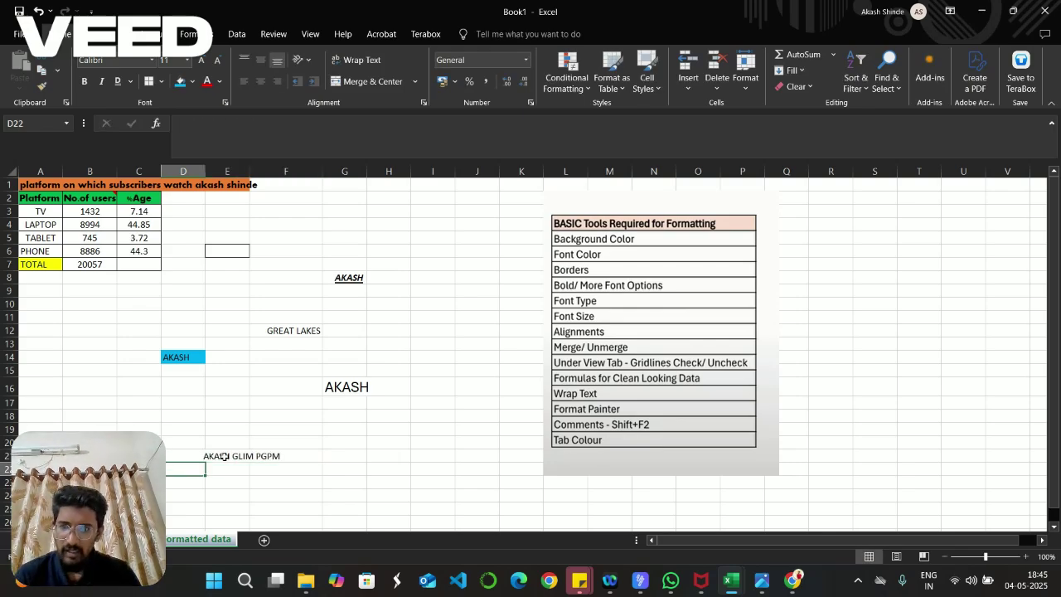
Step: Fill the merged D21:F21 cell red after trying light-blue and black fills
{"action": "left_click", "coordinate": [179, 81]}
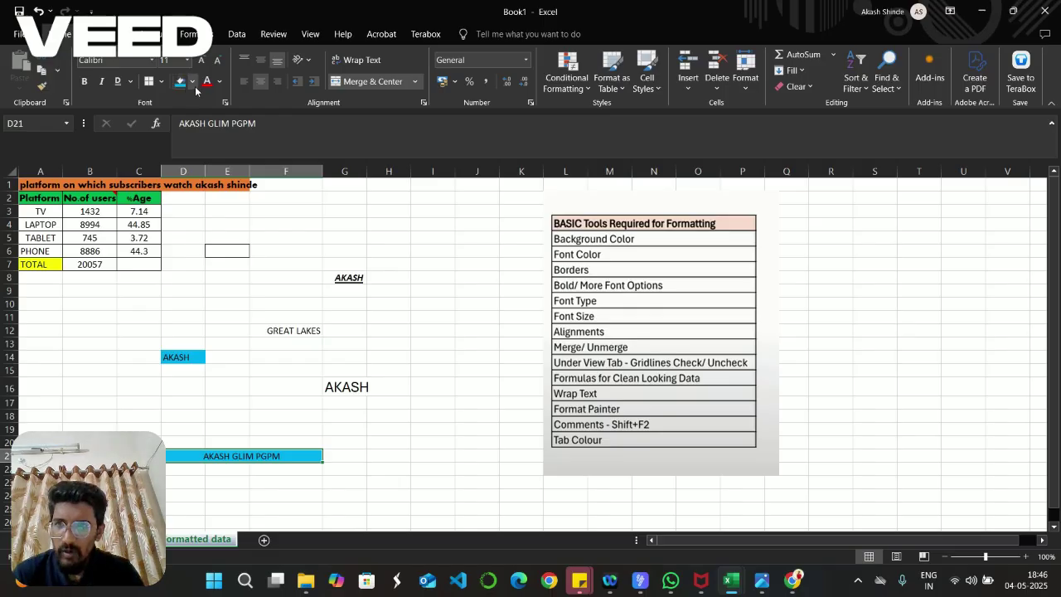
{"action": "left_click", "coordinate": [192, 82]}
{"action": "left_click", "coordinate": [201, 145]}
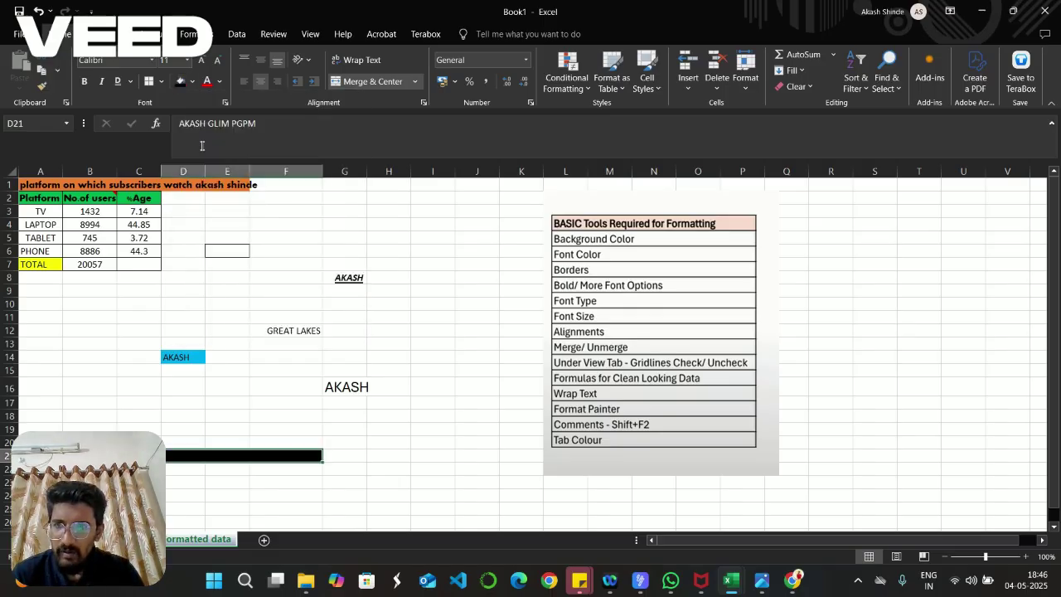
{"action": "left_click", "coordinate": [192, 81]}
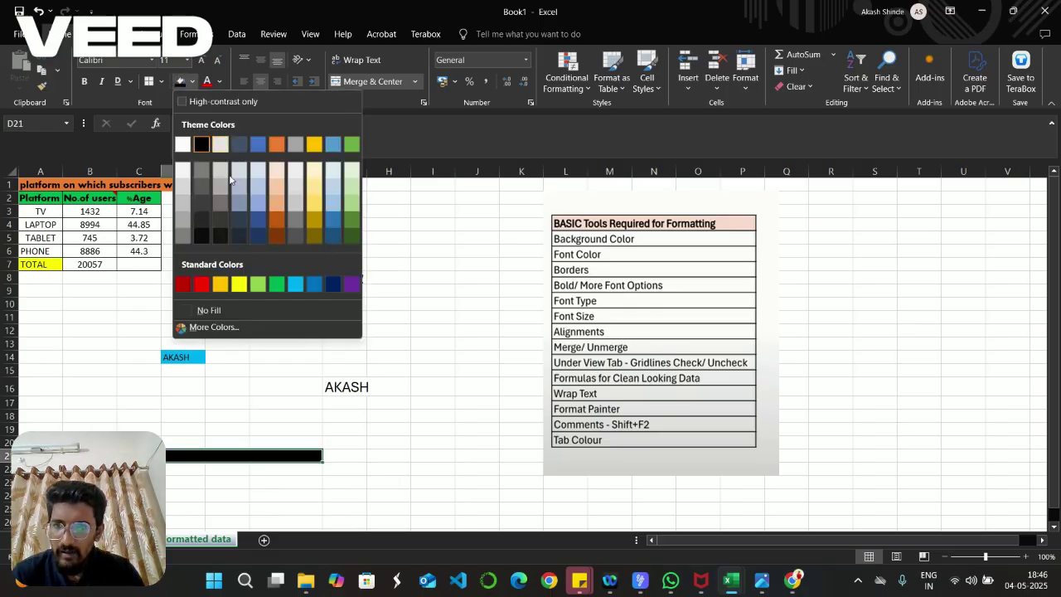
{"action": "left_click", "coordinate": [200, 286]}
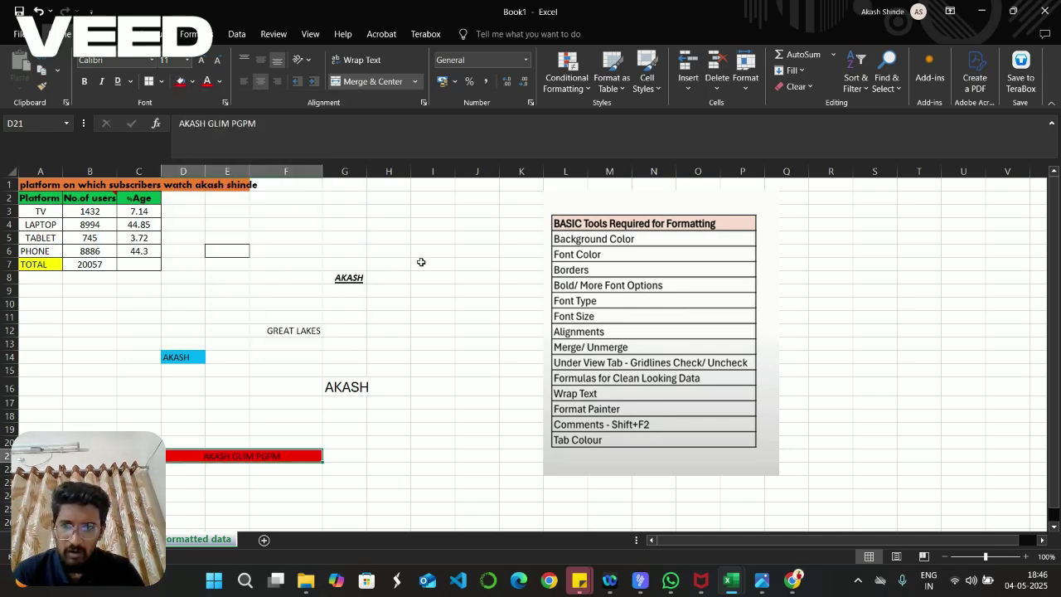
{"action": "left_click", "coordinate": [331, 210]}
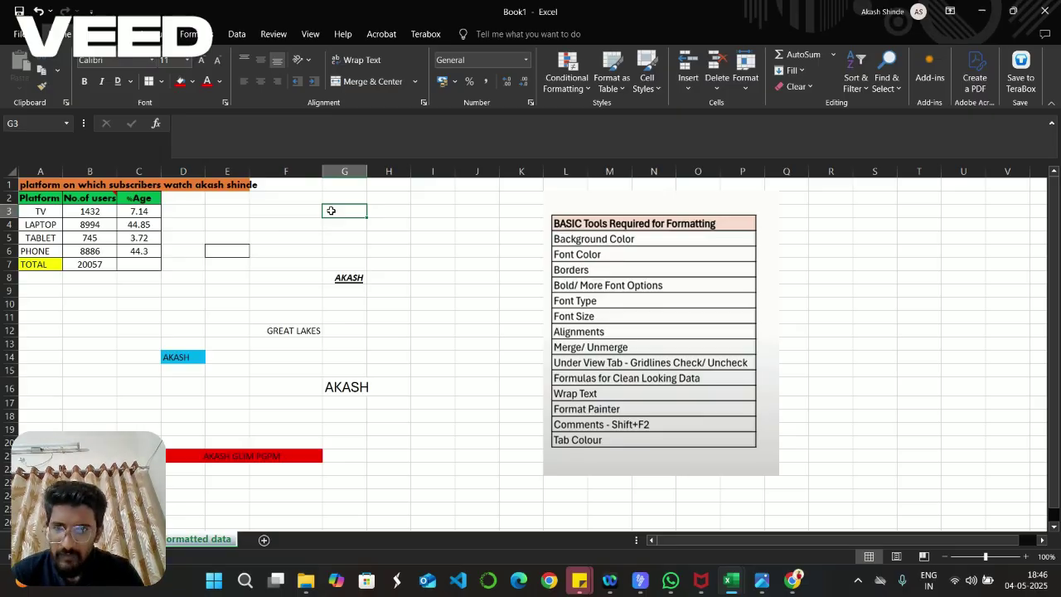
Step: Merge and centre G3:J3 with the heading MBA UNFILTERED
{"action": "key", "text": "shift+Right"}
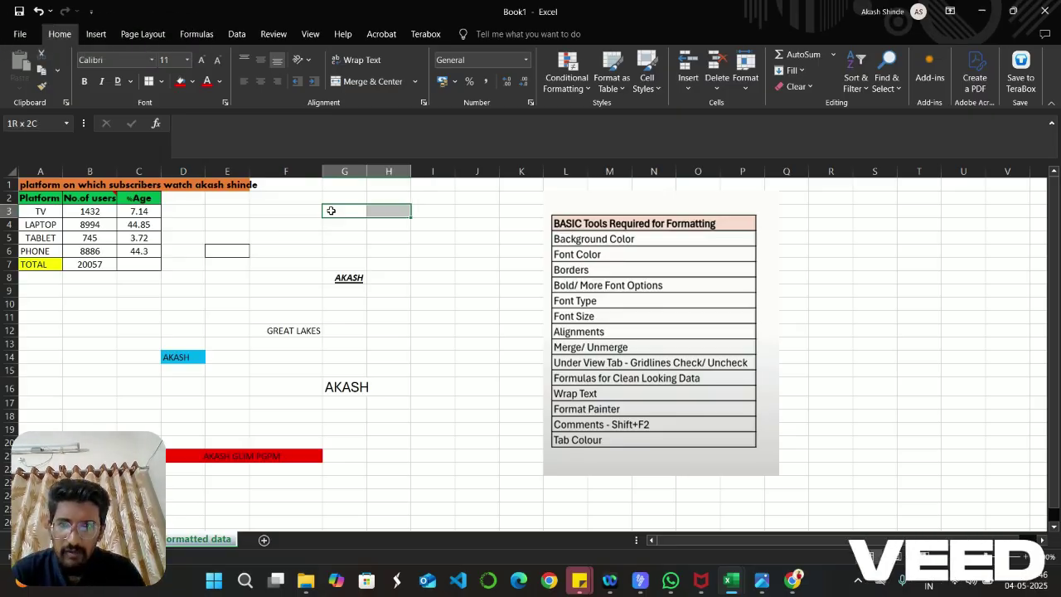
{"action": "key", "text": "shift+Right"}
{"action": "key", "text": "shift+Right"}
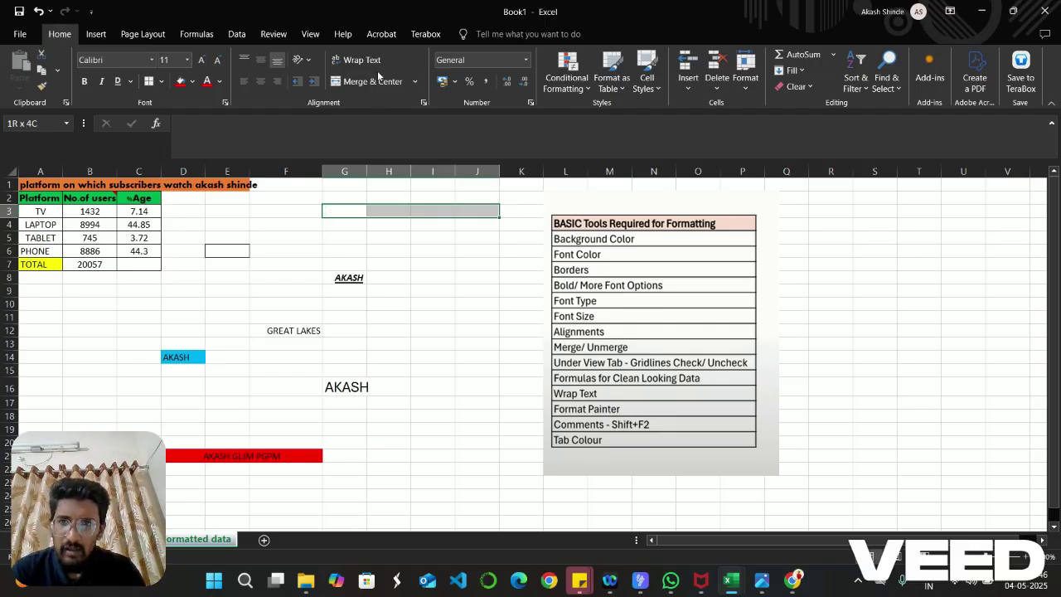
{"action": "left_click", "coordinate": [372, 80]}
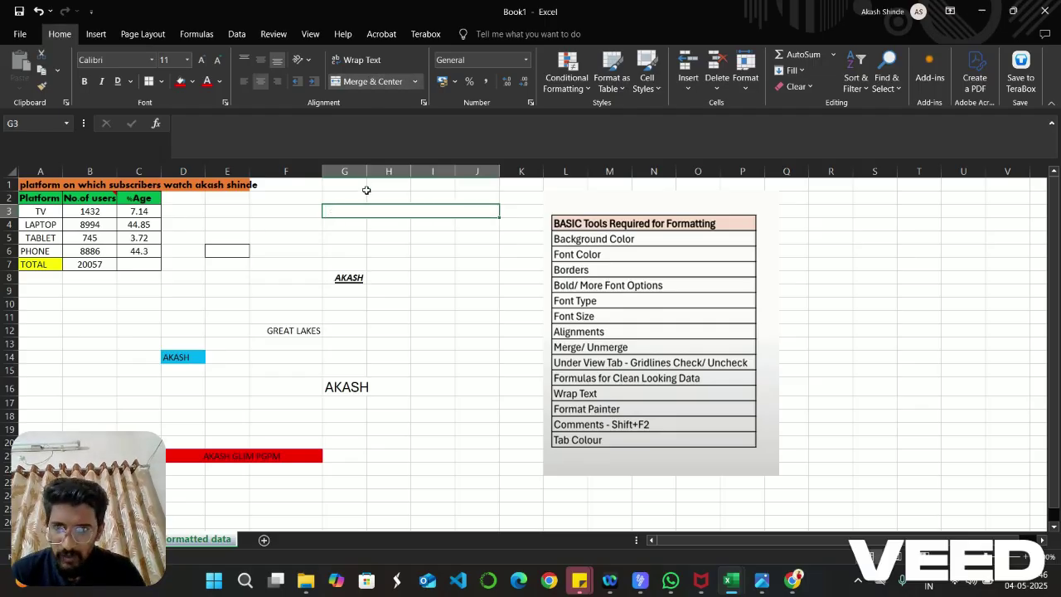
{"action": "type", "text": "MBA UN"}
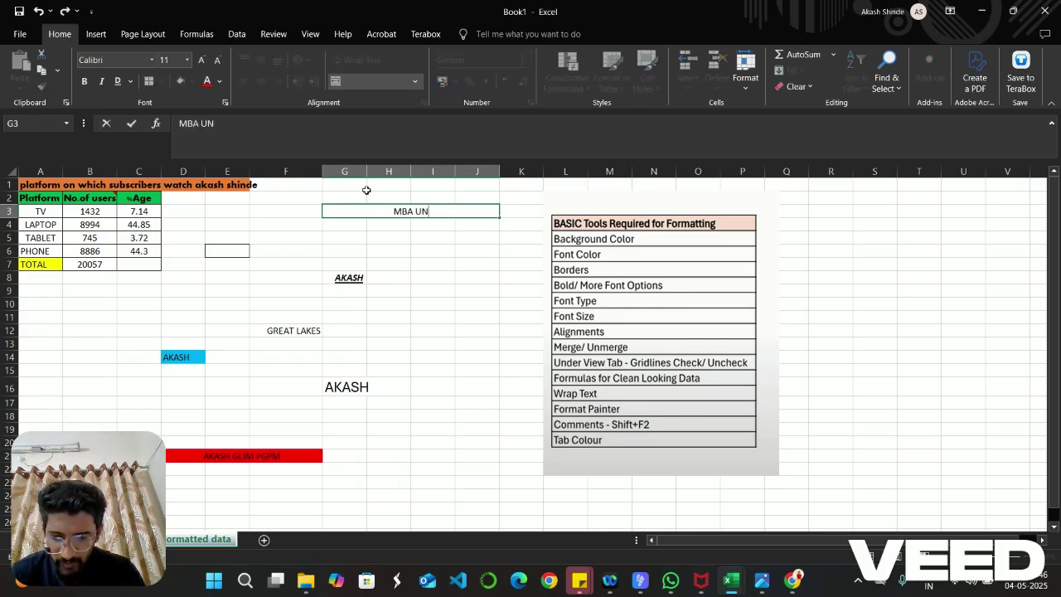
{"action": "type", "text": "FILTERED"}
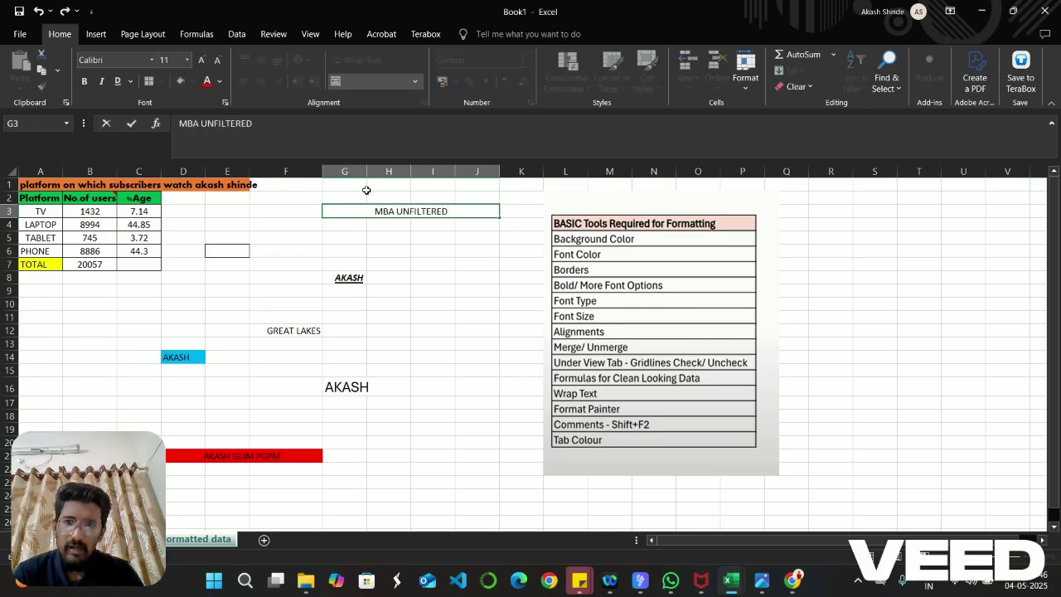
{"action": "left_click", "coordinate": [403, 322]}
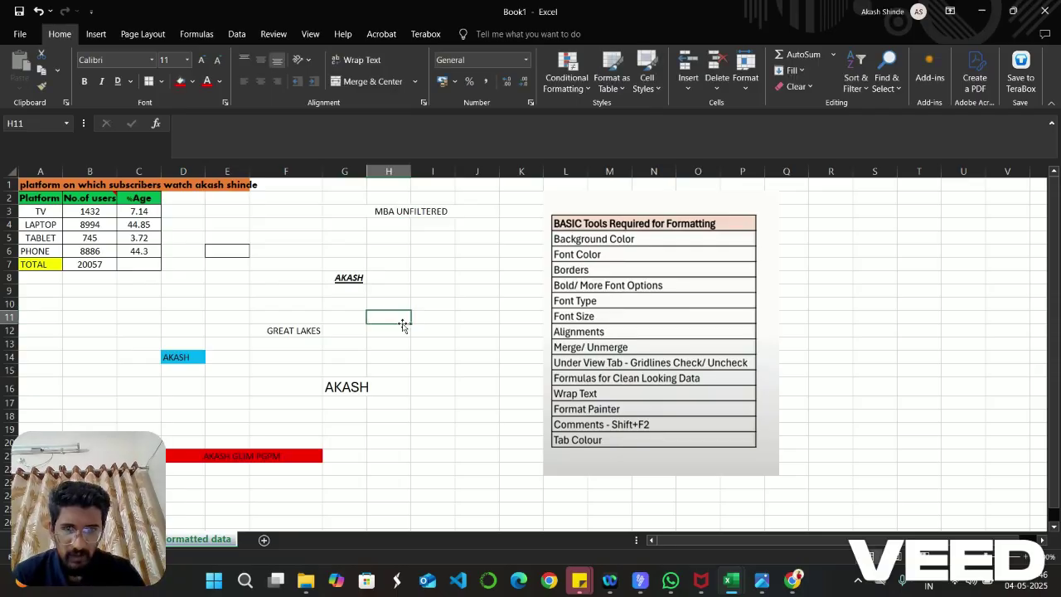
{"action": "left_click", "coordinate": [407, 443]}
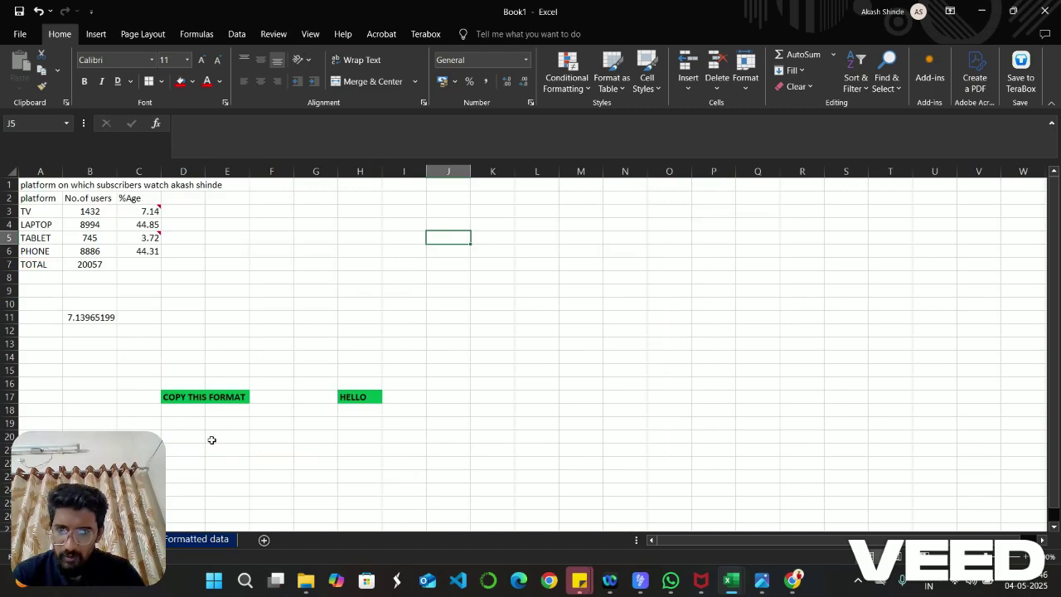
Step: Select the block L9:N19, then clear the selection
{"action": "left_click", "coordinate": [678, 199]}
{"action": "left_click_drag", "start_coordinate": [539, 287], "coordinate": [537, 287]}
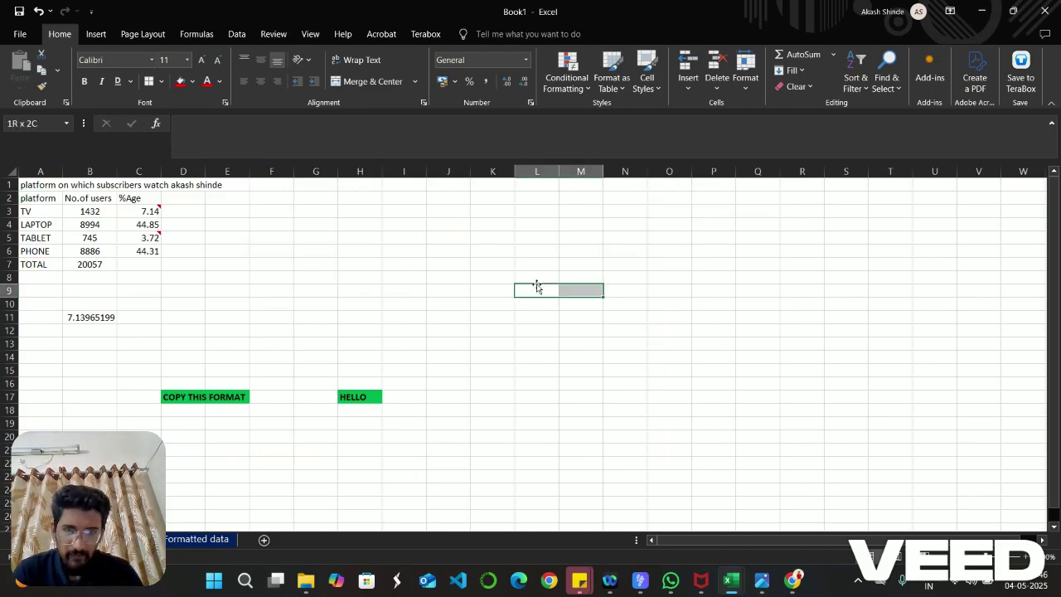
{"action": "key", "text": "shift+Down"}
{"action": "key", "text": "shift+Down"}
{"action": "key", "text": "shift+Down"}
{"action": "key", "text": "shift+Down"}
{"action": "key", "text": "shift+Down"}
{"action": "key", "text": "shift+Down"}
{"action": "key", "text": "shift+Down"}
{"action": "key", "text": "shift+Down"}
{"action": "key", "text": "shift+Down"}
{"action": "key", "text": "shift+Down"}
{"action": "key", "text": "shift+Right"}
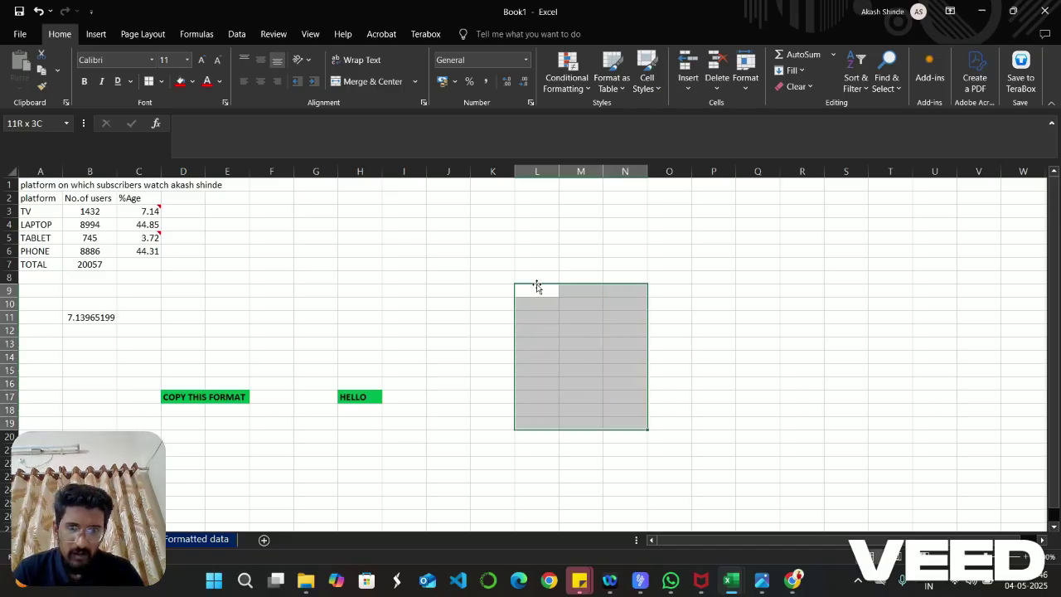
{"action": "left_click", "coordinate": [472, 291]}
Step: Return to the Formatted data sheet, select I23:J32, then select J17
{"action": "left_click", "coordinate": [170, 542]}
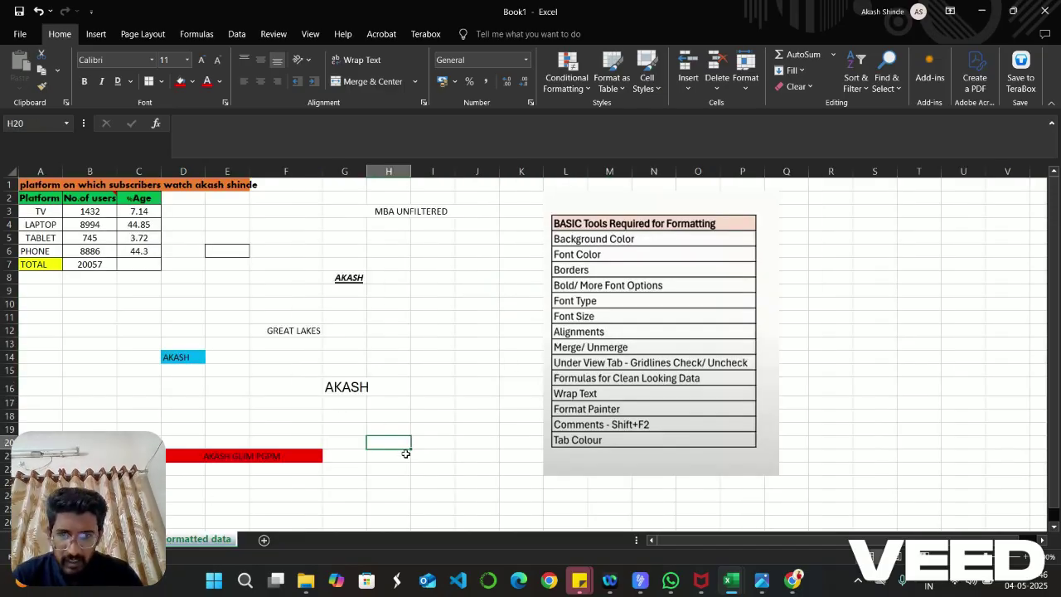
{"action": "left_click", "coordinate": [428, 479]}
{"action": "key", "text": "shift+Right"}
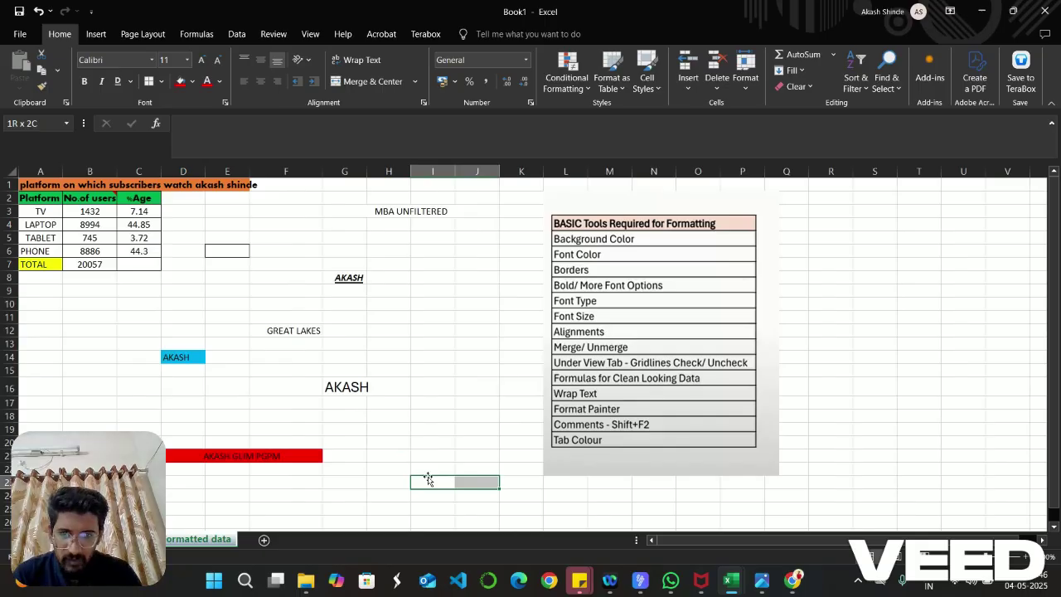
{"action": "key", "text": "shift+Down"}
{"action": "key", "text": "shift+Down"}
{"action": "key", "text": "shift+Down"}
{"action": "key", "text": "shift+Down"}
{"action": "key", "text": "shift+Down"}
{"action": "key", "text": "shift+Down"}
{"action": "key", "text": "shift+Down"}
{"action": "key", "text": "shift+Down"}
{"action": "key", "text": "shift+Down"}
{"action": "left_click", "coordinate": [477, 323]}
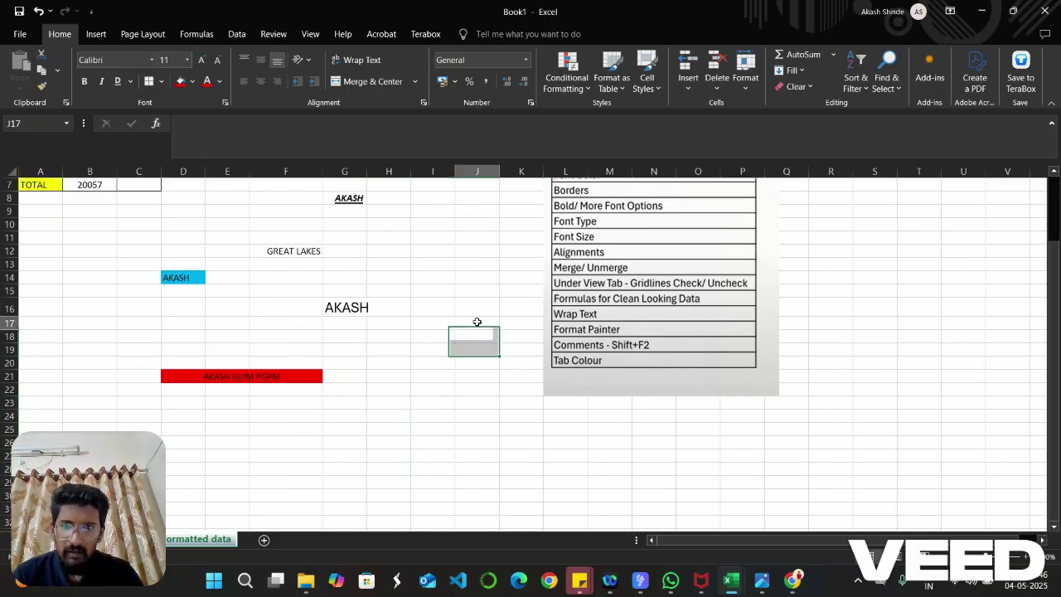
Step: Hide the sheet's gridlines from the View tab, then show them again
{"action": "left_click", "coordinate": [308, 34]}
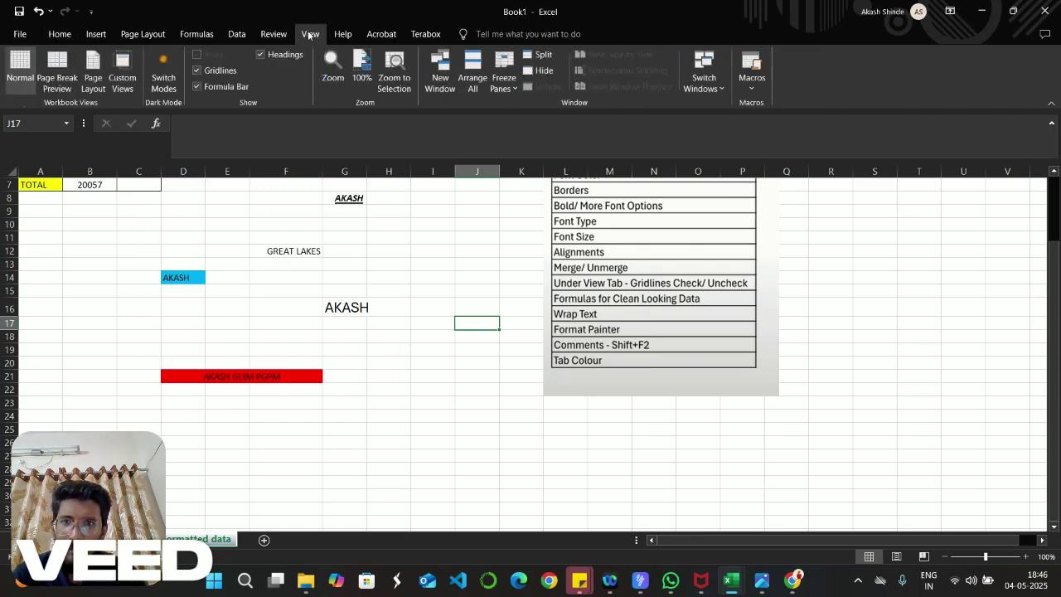
{"action": "left_click", "coordinate": [198, 70]}
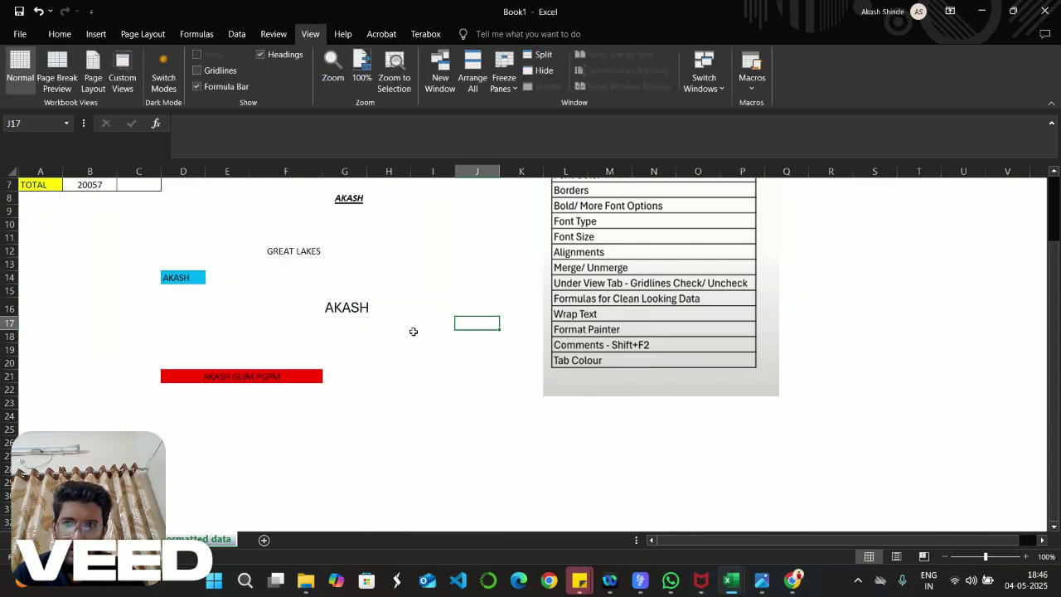
{"action": "left_click", "coordinate": [198, 71]}
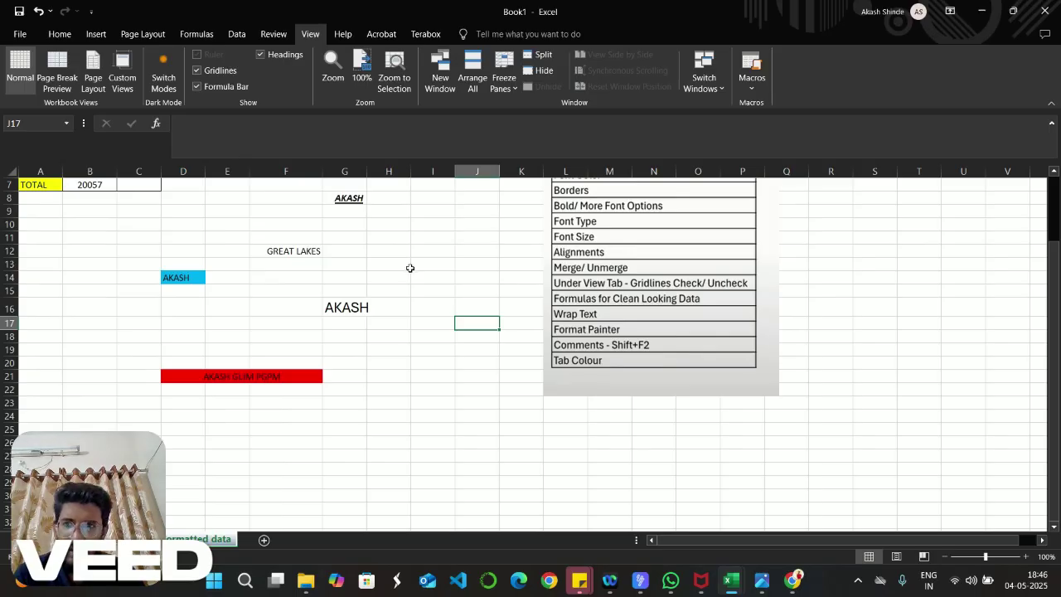
{"action": "scroll", "coordinate": [411, 270], "scroll_direction": "up", "scroll_amount": 2}
{"action": "scroll", "coordinate": [422, 321], "scroll_direction": "up", "scroll_amount": 1}
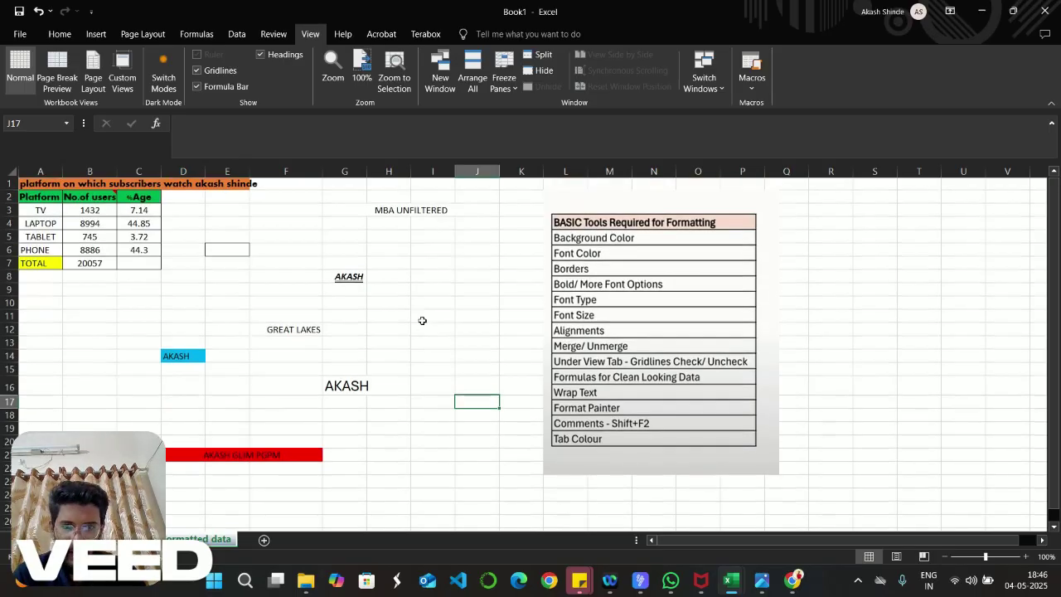
{"action": "left_click", "coordinate": [451, 320]}
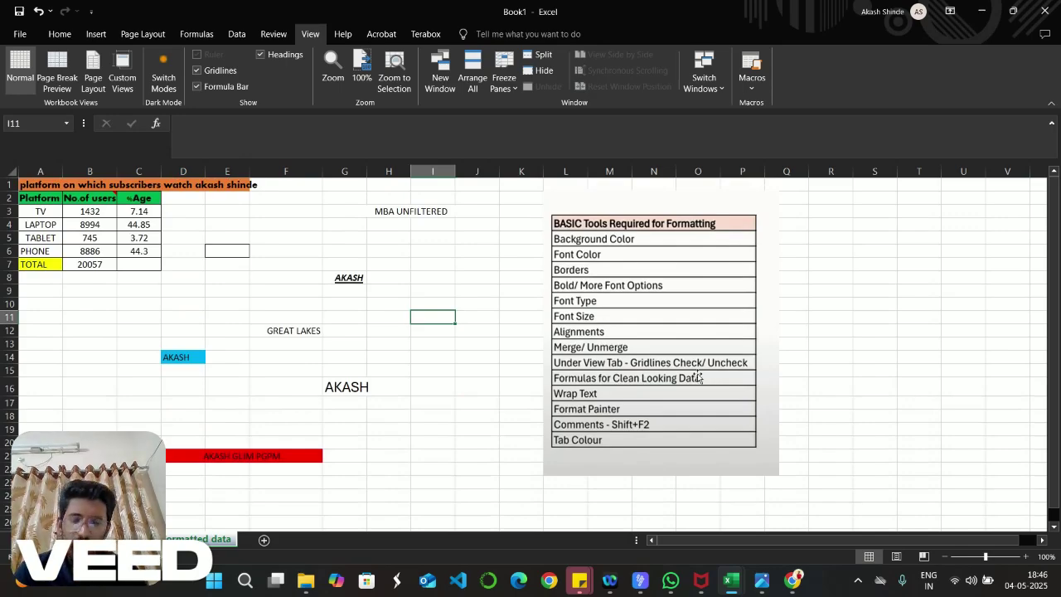
{"action": "left_click", "coordinate": [71, 356]}
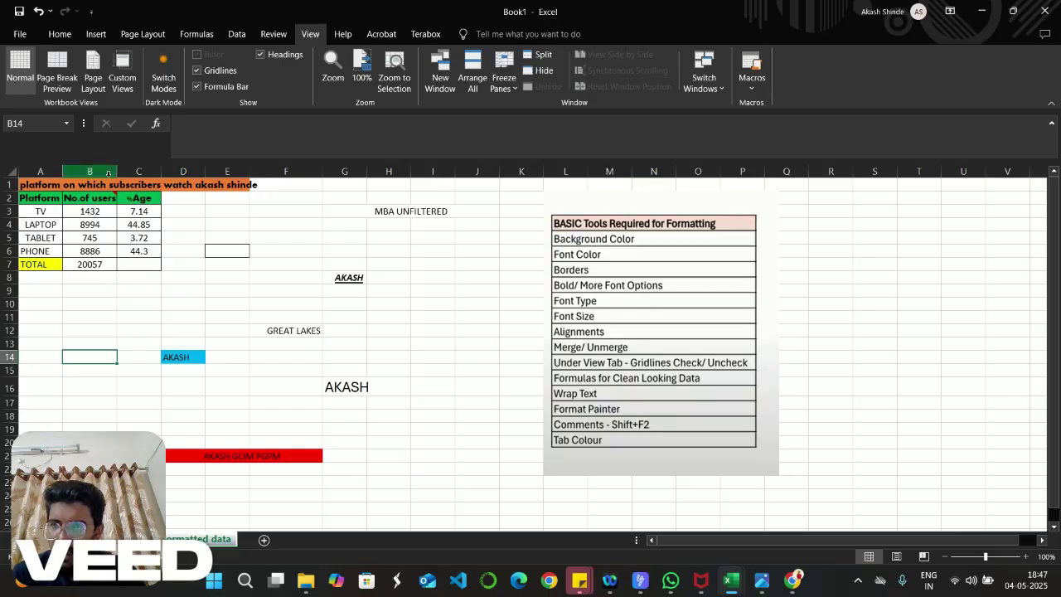
{"action": "left_click", "coordinate": [137, 211]}
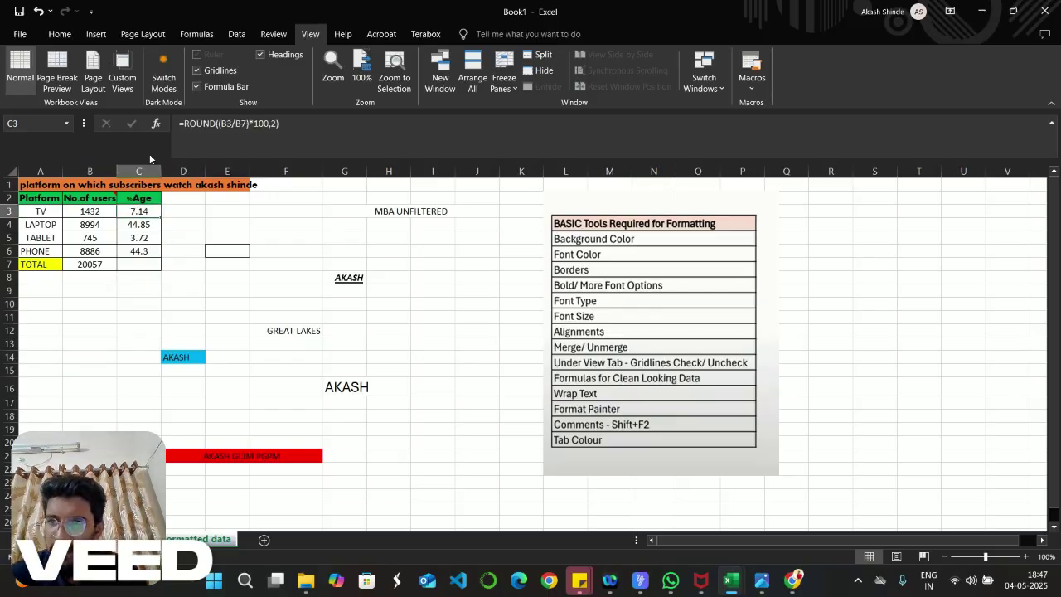
{"action": "left_click", "coordinate": [91, 212]}
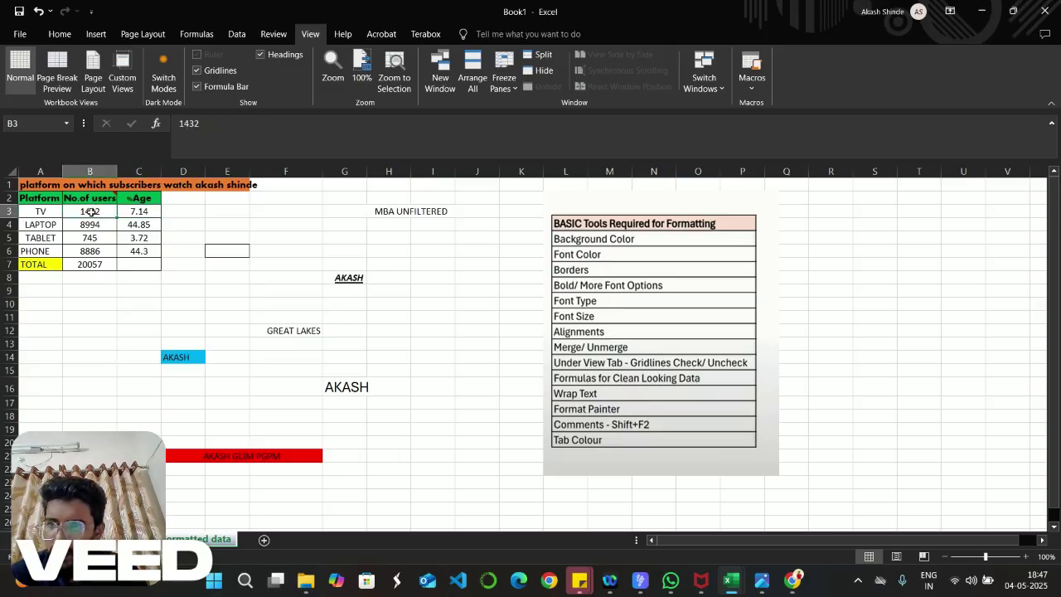
{"action": "left_click", "coordinate": [98, 263]}
{"action": "left_click", "coordinate": [143, 214]}
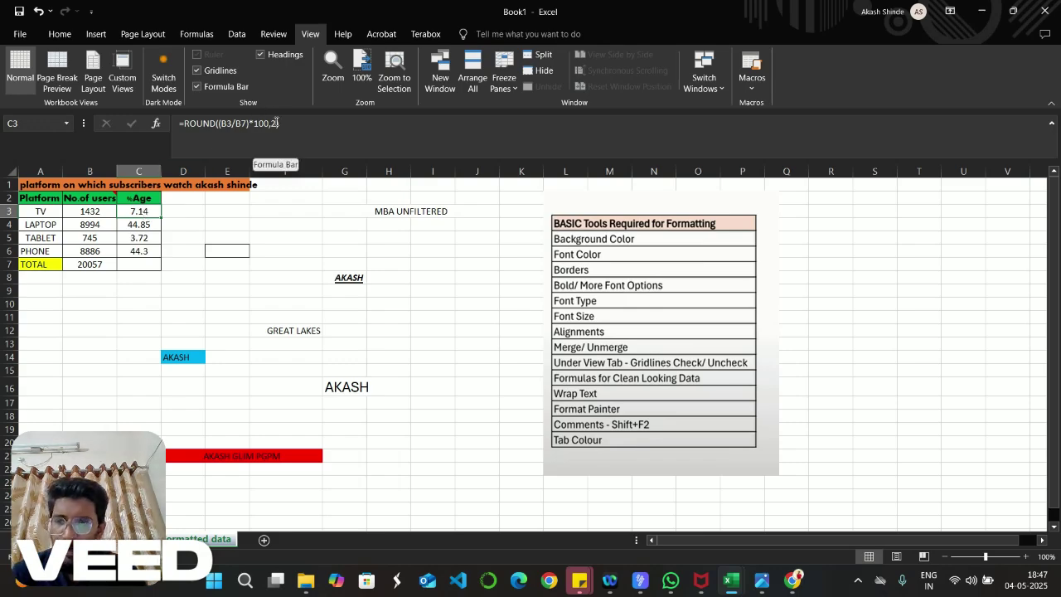
{"action": "left_click", "coordinate": [215, 237]}
Step: Enter the formula =(B3/B7)*100 in E5 for TV's percentage share
{"action": "type", "text": "="}
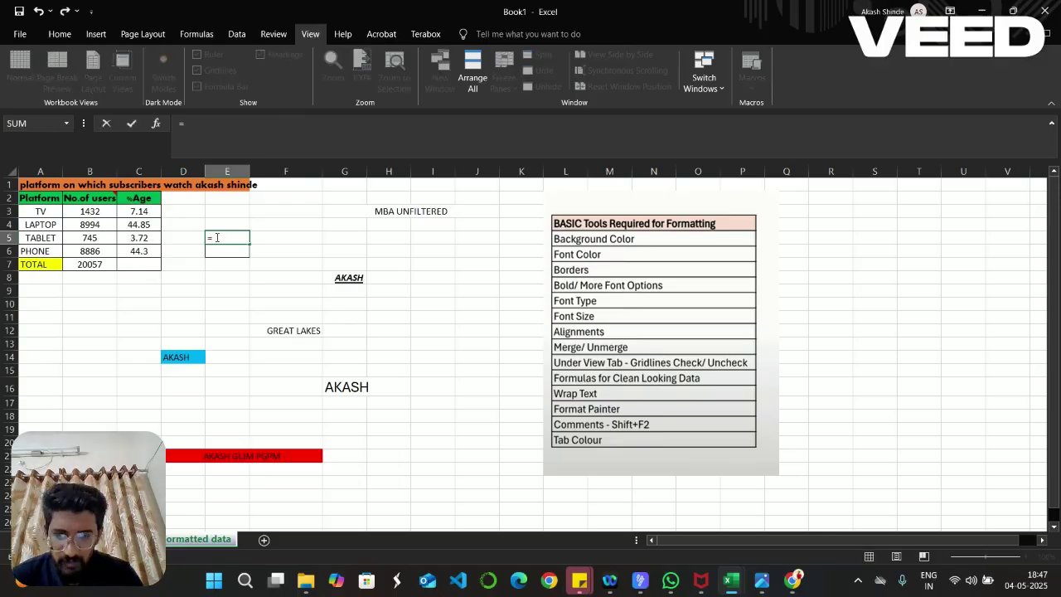
{"action": "left_click", "coordinate": [85, 211]}
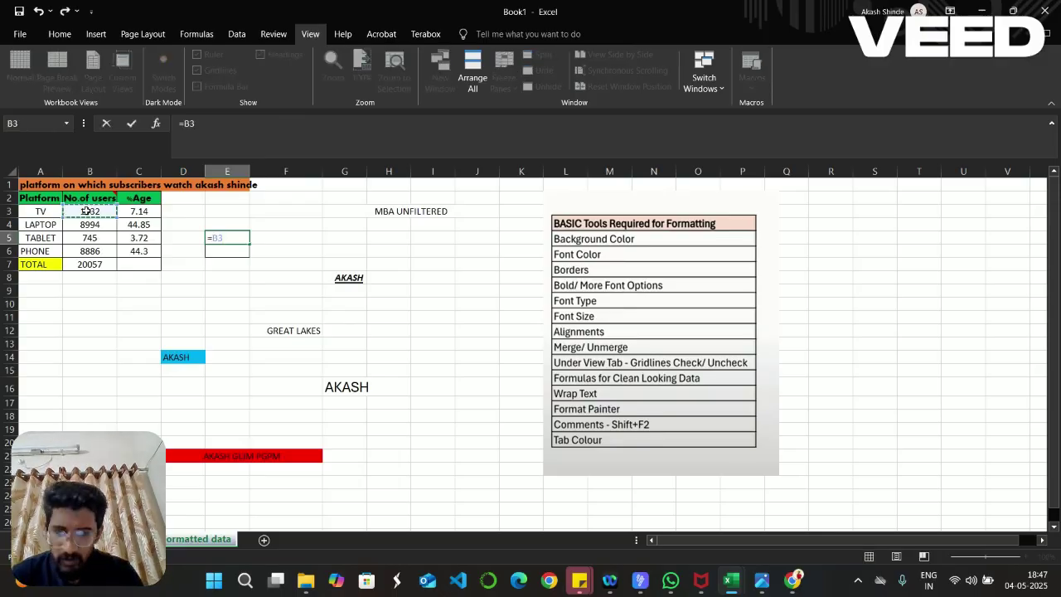
{"action": "key", "text": "BackSpace"}
{"action": "key", "text": "BackSpace"}
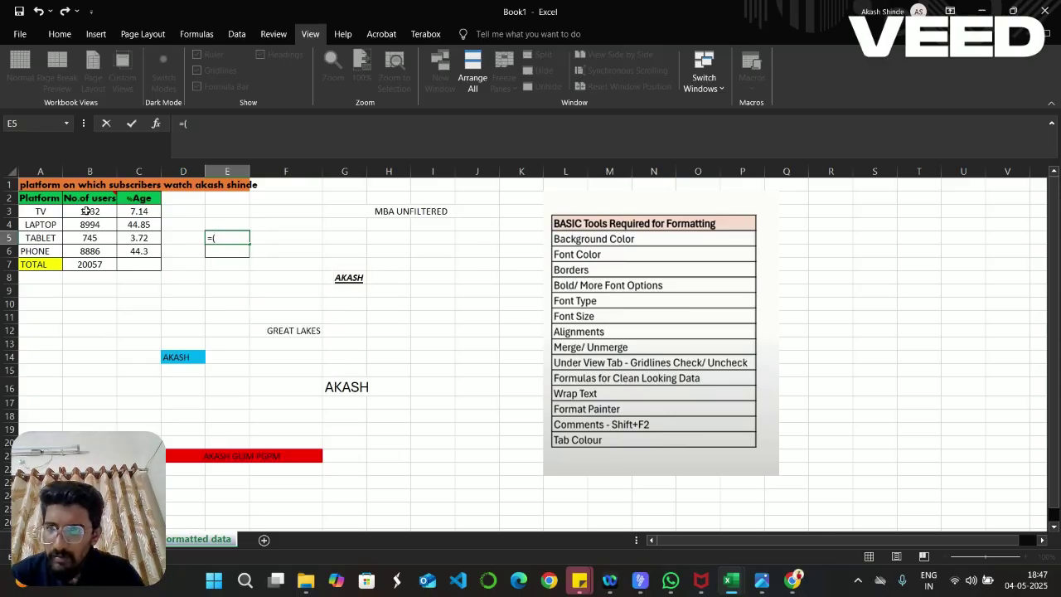
{"action": "type", "text": "("}
{"action": "left_click", "coordinate": [84, 211]}
{"action": "type", "text": "/"}
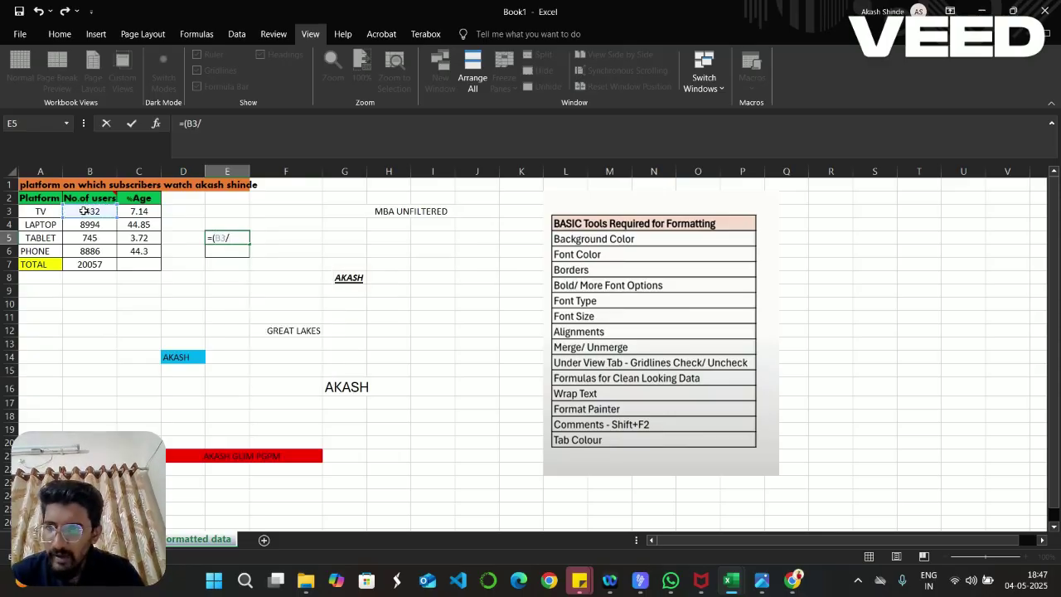
{"action": "left_click", "coordinate": [90, 265]}
{"action": "type", "text": ")"}
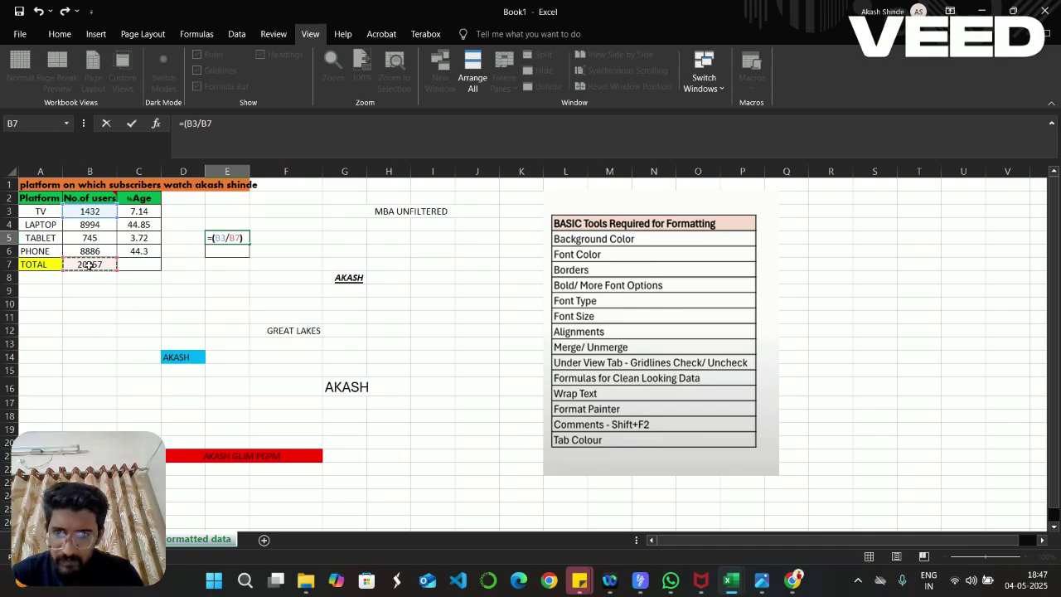
{"action": "type", "text": "*1"}
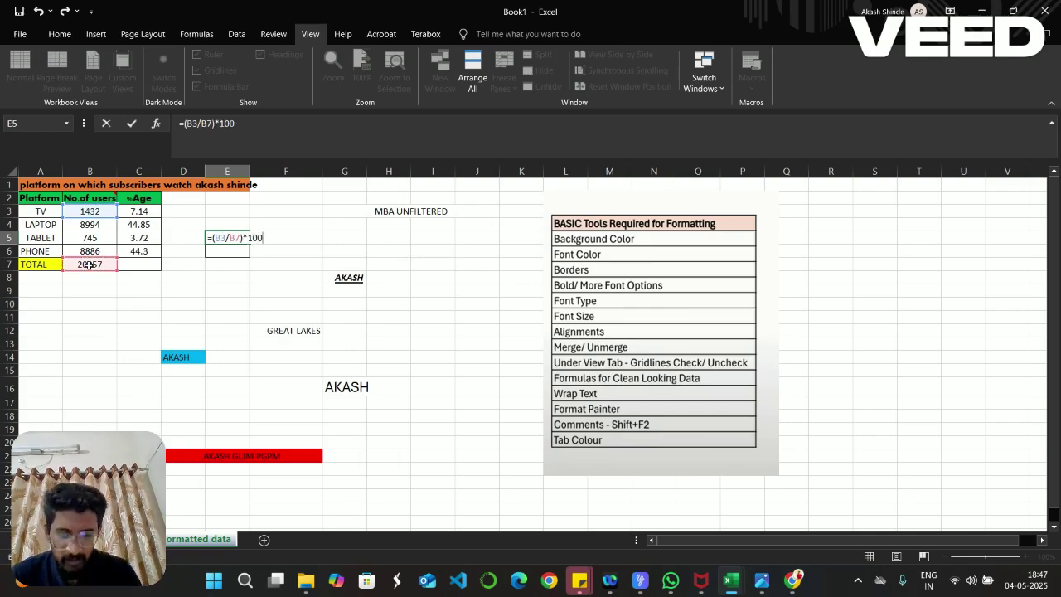
{"action": "type", "text": "00"}
{"action": "key", "text": "Return"}
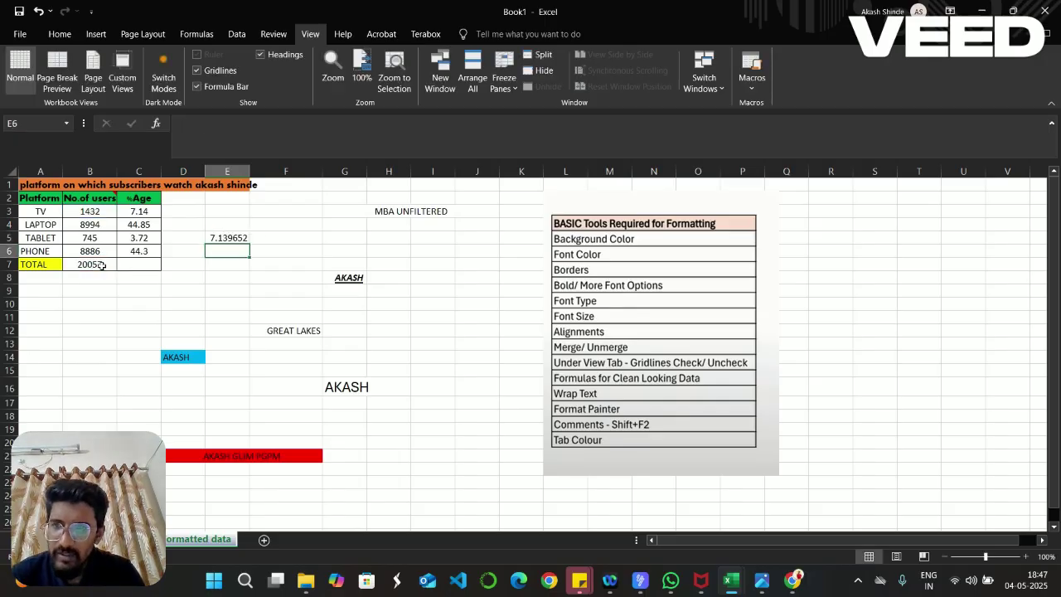
Step: Compare E5's formula with the rounded percentage formula in C3
{"action": "left_click", "coordinate": [224, 240]}
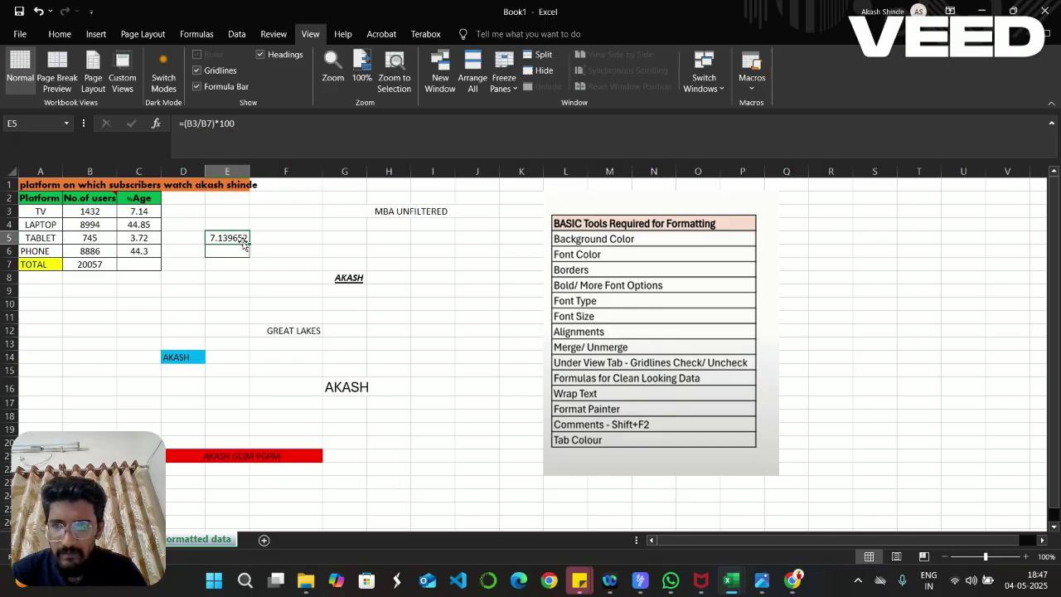
{"action": "left_click", "coordinate": [138, 213]}
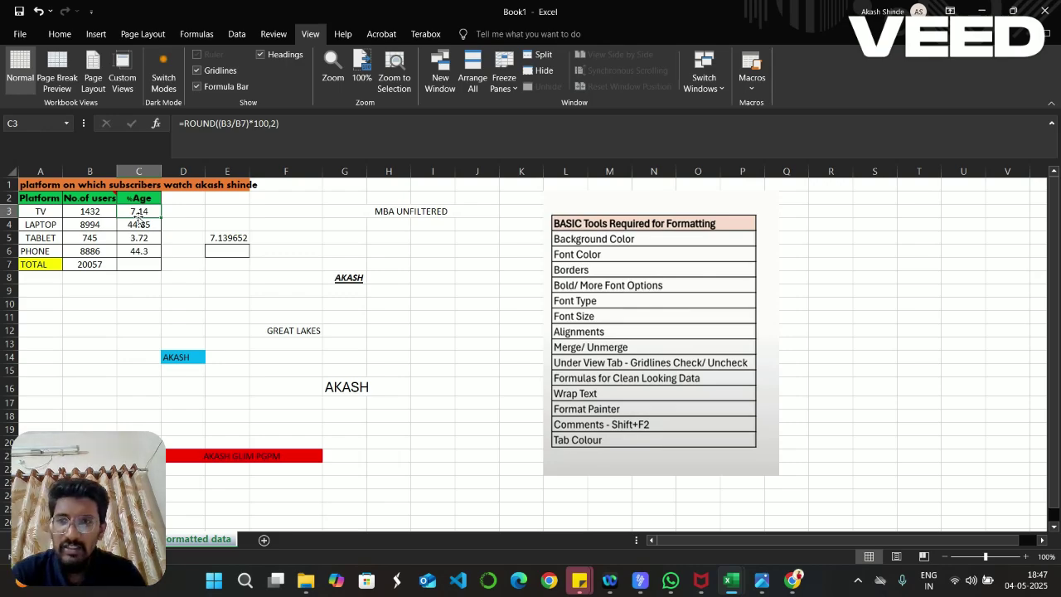
{"action": "left_click", "coordinate": [265, 276]}
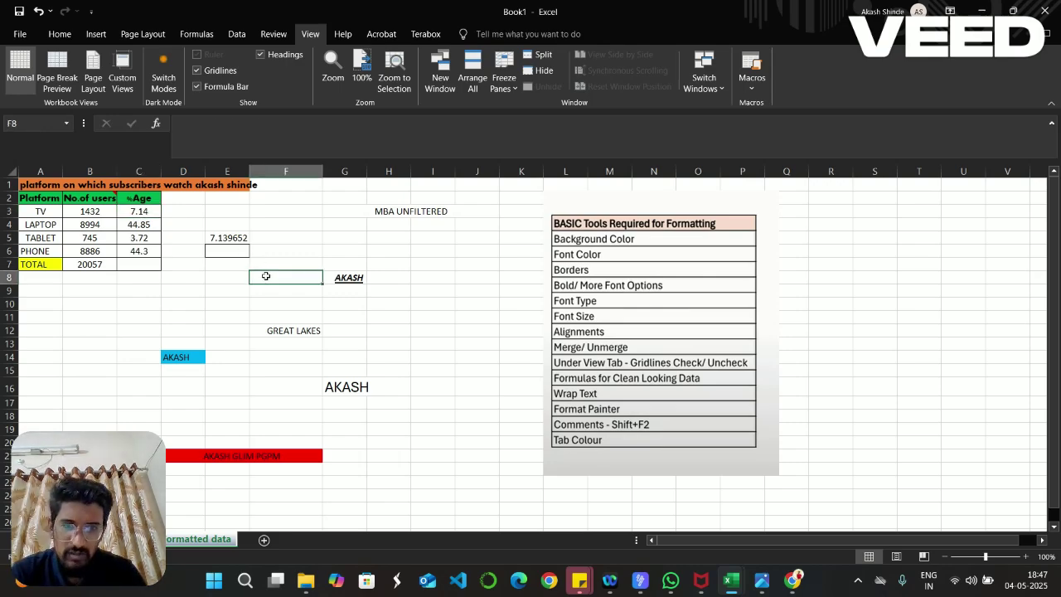
{"action": "left_click", "coordinate": [450, 374]}
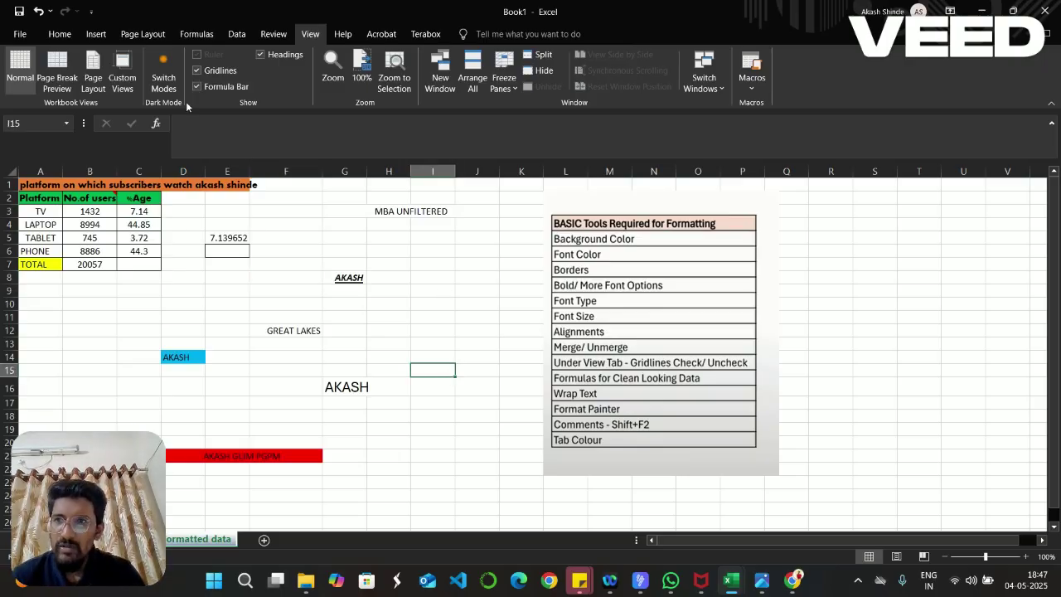
Step: Start typing GREAT LAKES into cell I11
{"action": "left_click", "coordinate": [60, 34]}
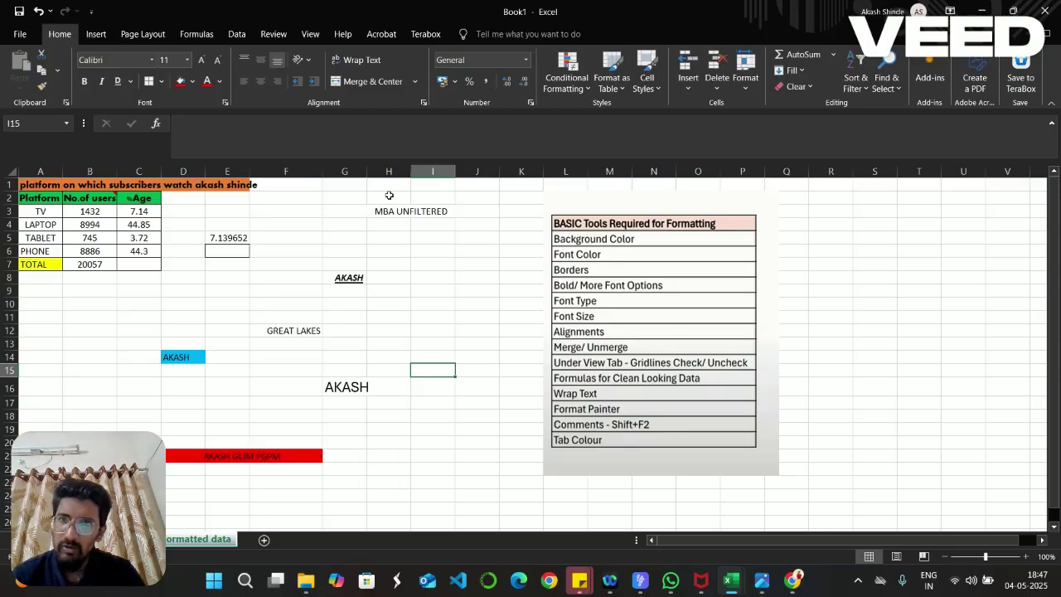
{"action": "left_click", "coordinate": [422, 318]}
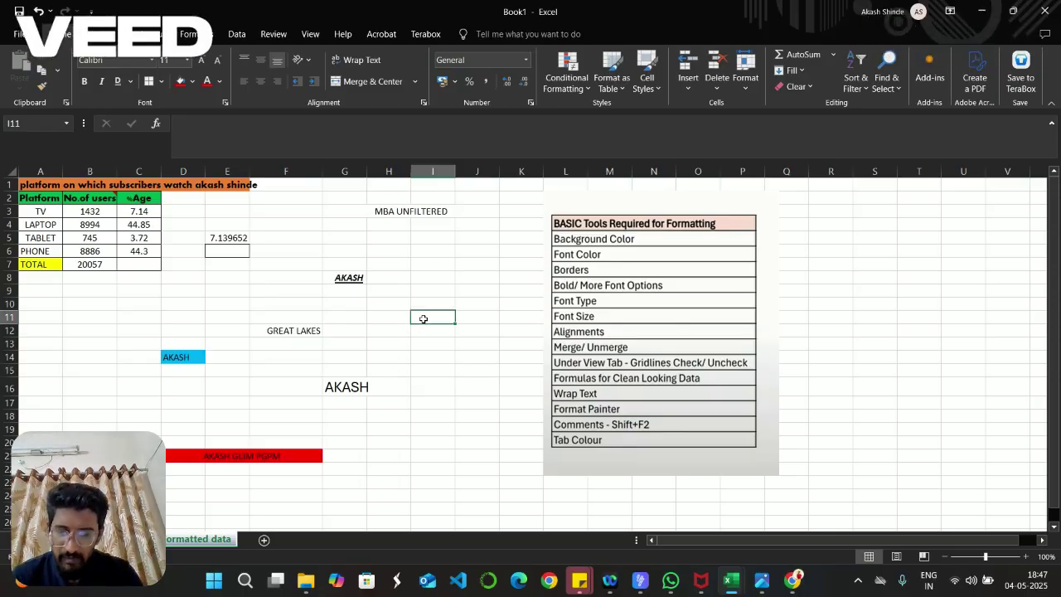
{"action": "type", "text": "GREAT LAKES"}
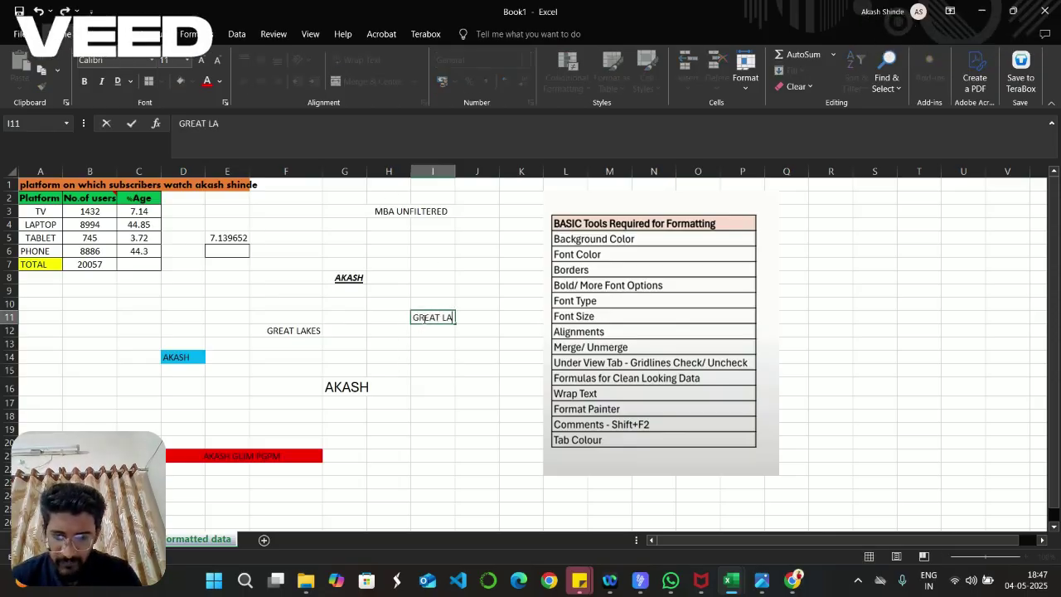
Step: Commit GREAT LAKES in I11 and wrap it onto two lines
{"action": "left_click", "coordinate": [433, 290]}
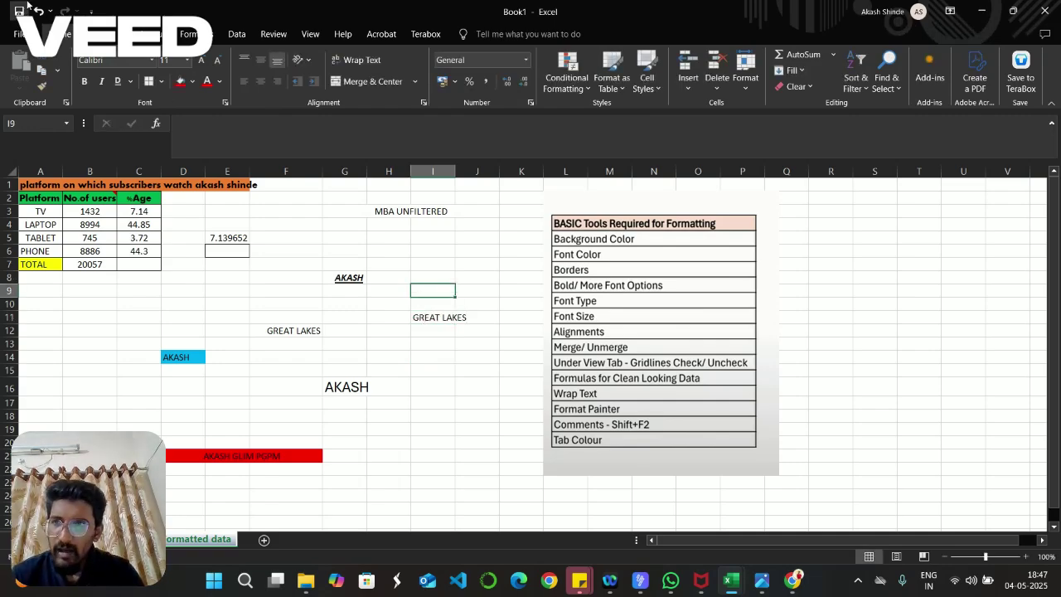
{"action": "left_click", "coordinate": [18, 34]}
{"action": "key", "text": "Escape"}
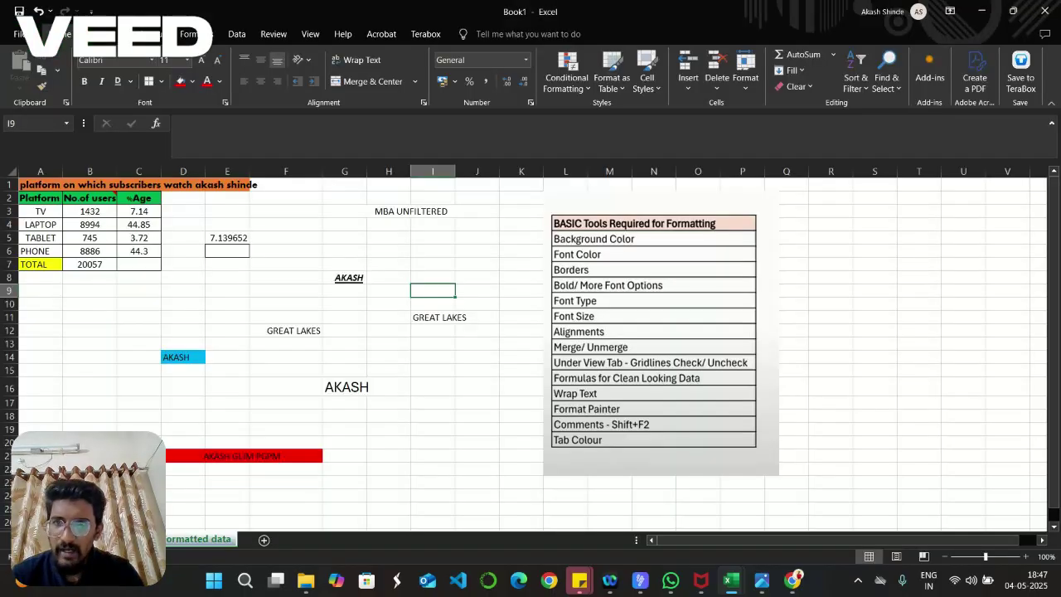
{"action": "left_click", "coordinate": [356, 60]}
{"action": "left_click", "coordinate": [431, 317]}
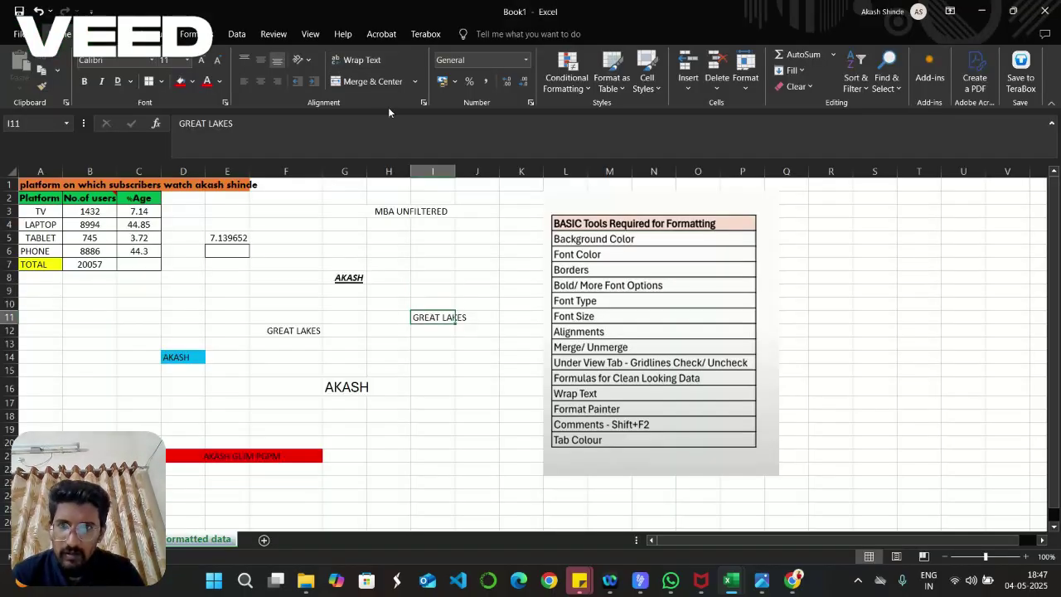
{"action": "left_click", "coordinate": [361, 62]}
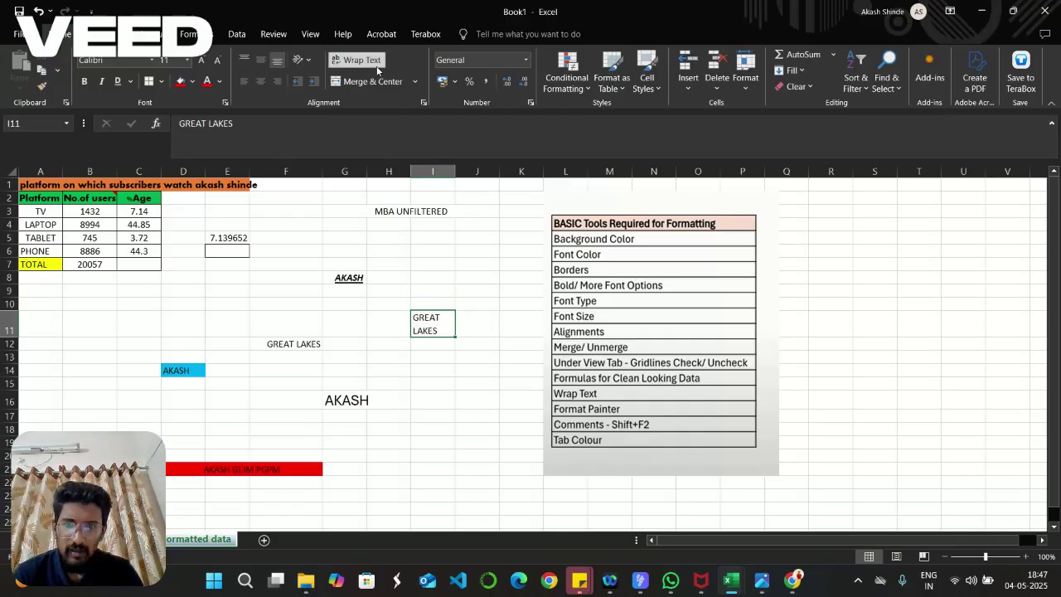
Step: Enter a long letter string in H21, wrap it, then undo the wrapping
{"action": "left_click", "coordinate": [395, 475]}
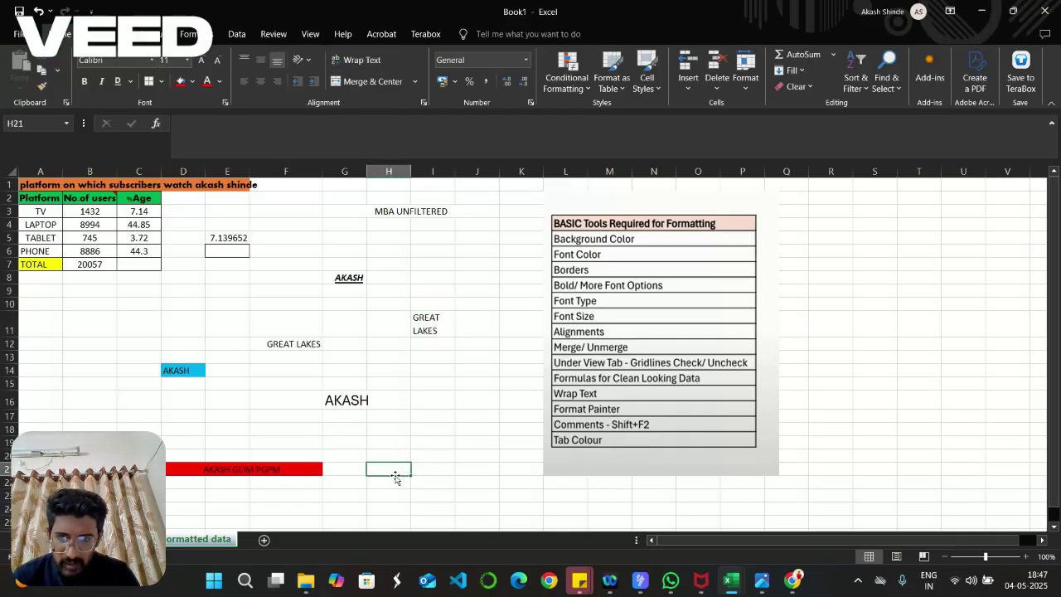
{"action": "type", "text": "KDKSLSLLDL"}
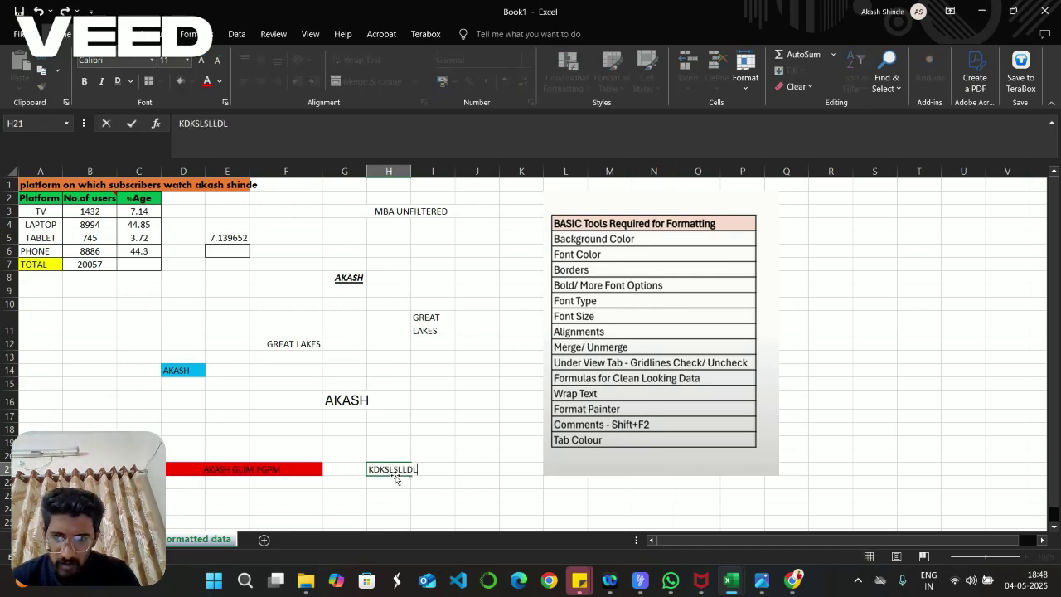
{"action": "type", "text": "DLLDLDLDLDLDLDLDLLDLDLDLDLDL"}
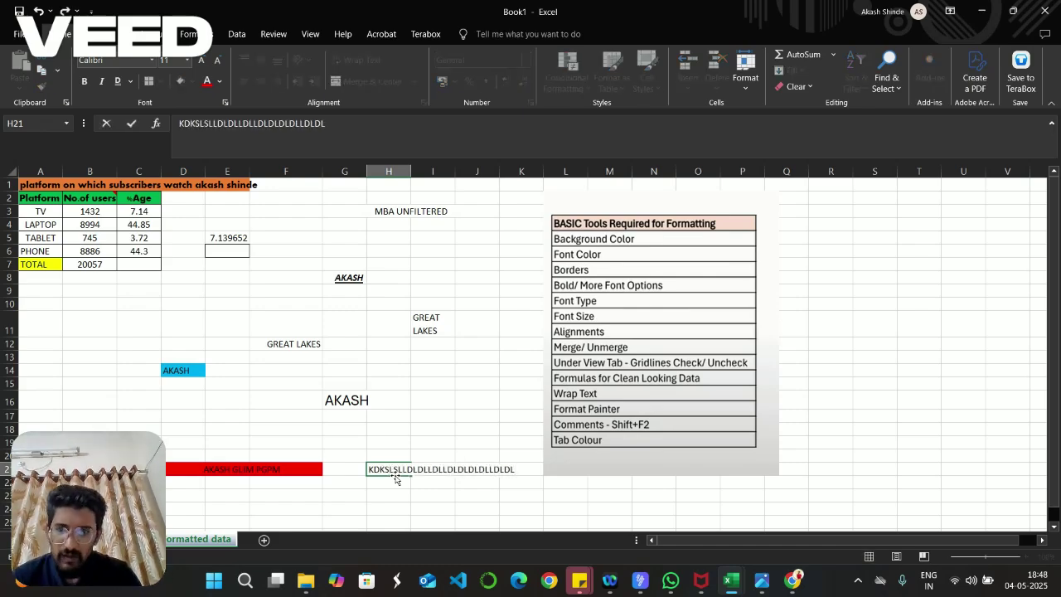
{"action": "key", "text": "Return"}
{"action": "left_click", "coordinate": [394, 469]}
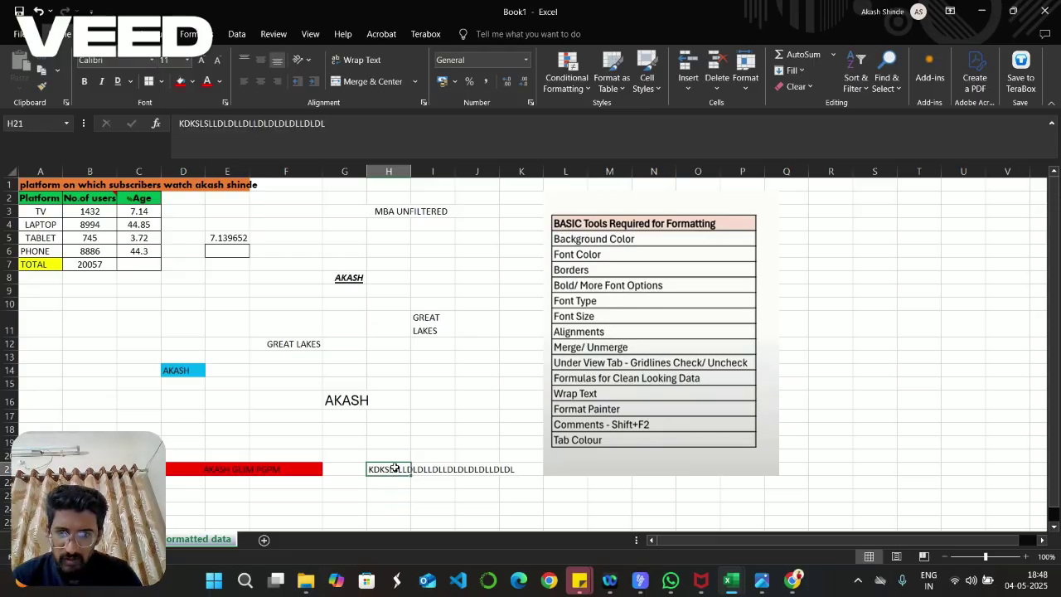
{"action": "left_click", "coordinate": [355, 60]}
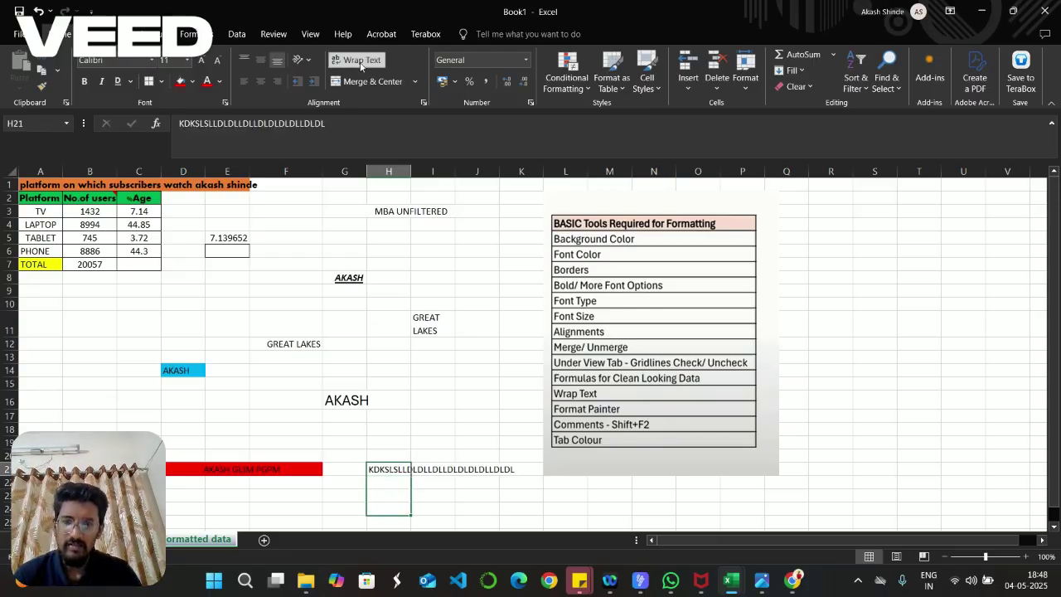
{"action": "left_click", "coordinate": [412, 427]}
{"action": "scroll", "coordinate": [412, 427], "scroll_direction": "down", "scroll_amount": 1}
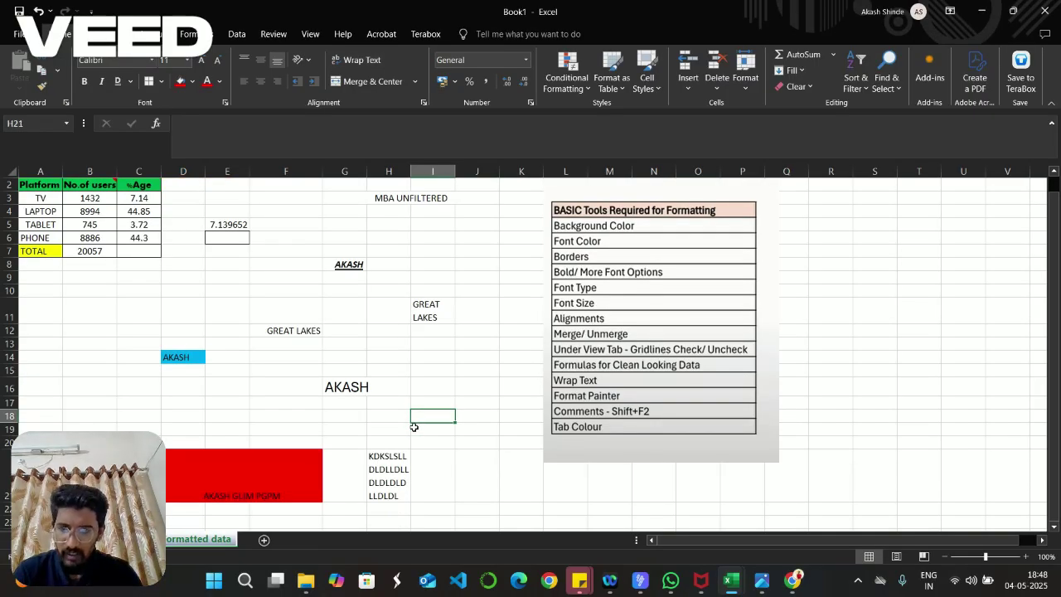
{"action": "key", "text": "ctrl+z"}
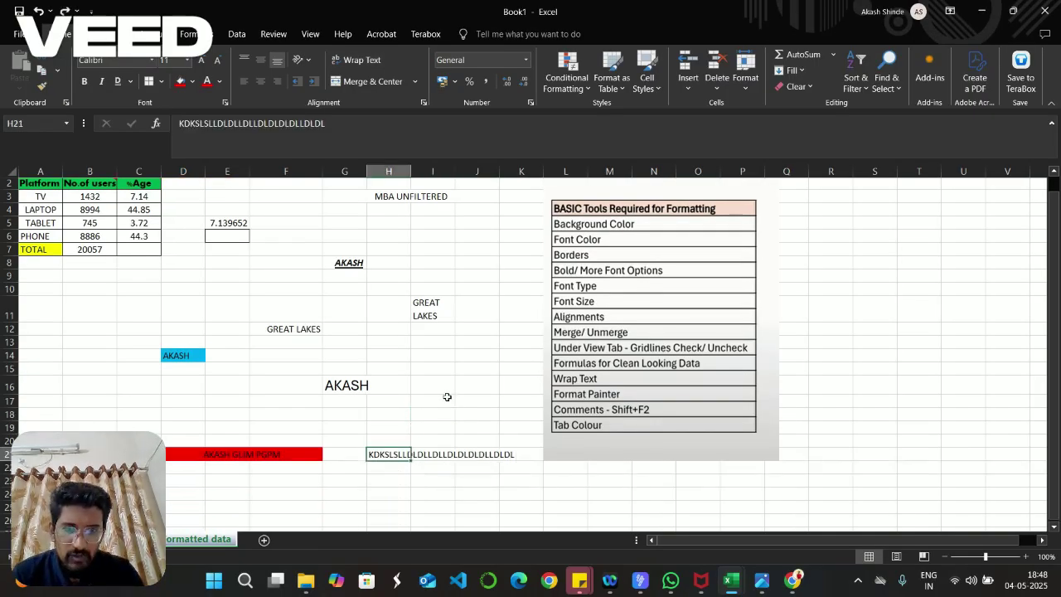
{"action": "scroll", "coordinate": [445, 396], "scroll_direction": "down", "scroll_amount": 2}
Step: Type a short sentence into E28 and centre it
{"action": "left_click", "coordinate": [336, 479]}
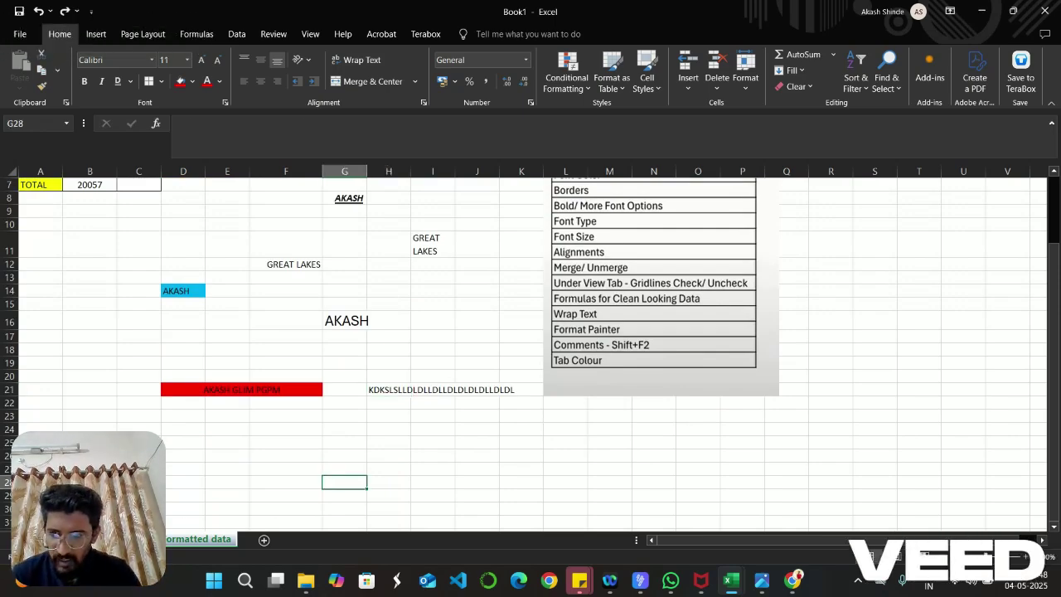
{"action": "left_click", "coordinate": [241, 479]}
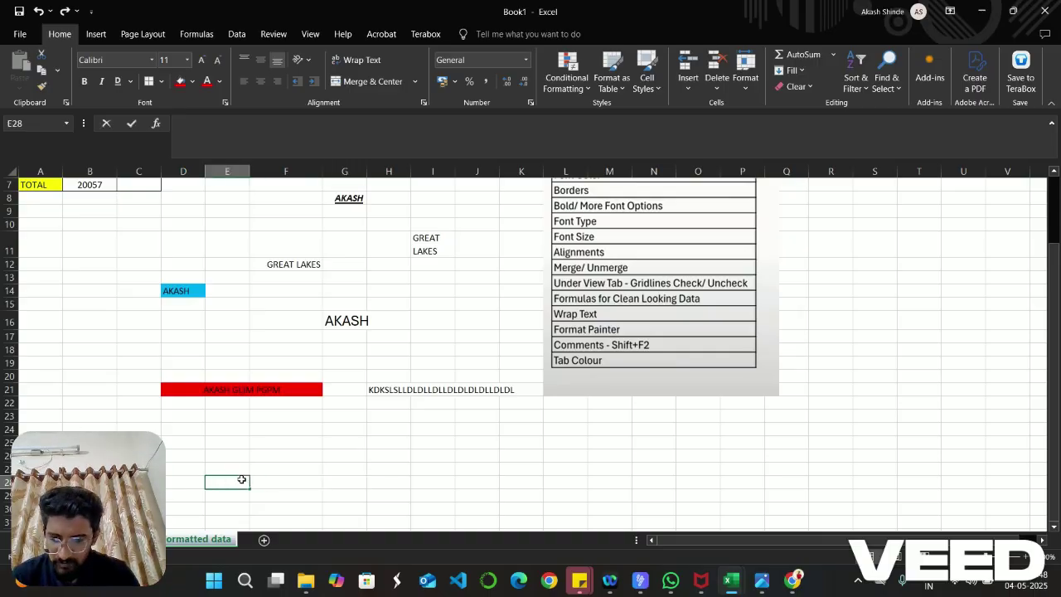
{"action": "type", "text": "ADITYA IS S"}
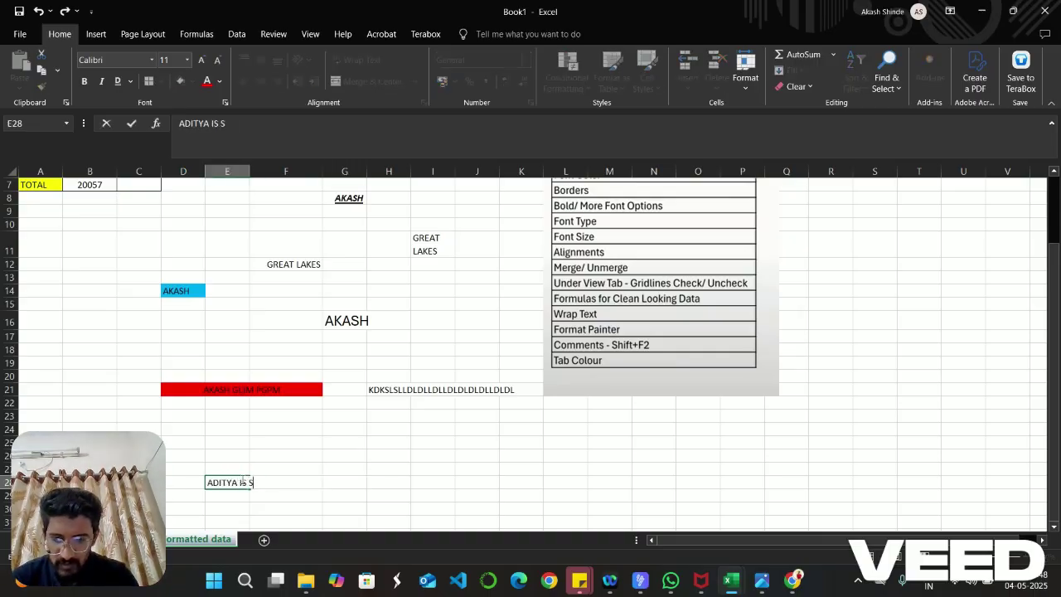
{"action": "type", "text": "MART"}
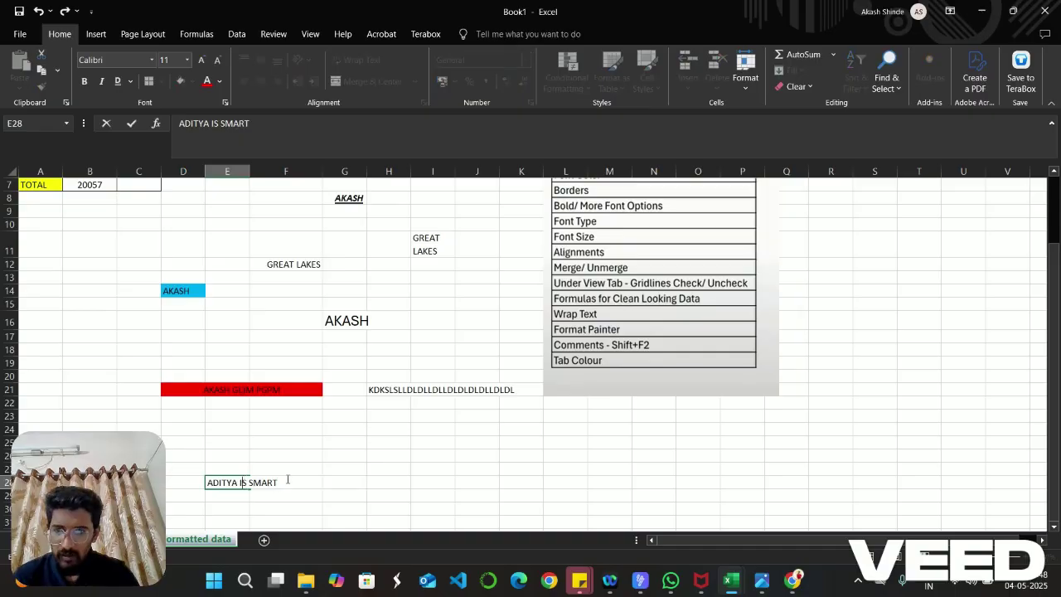
{"action": "left_click", "coordinate": [219, 498]}
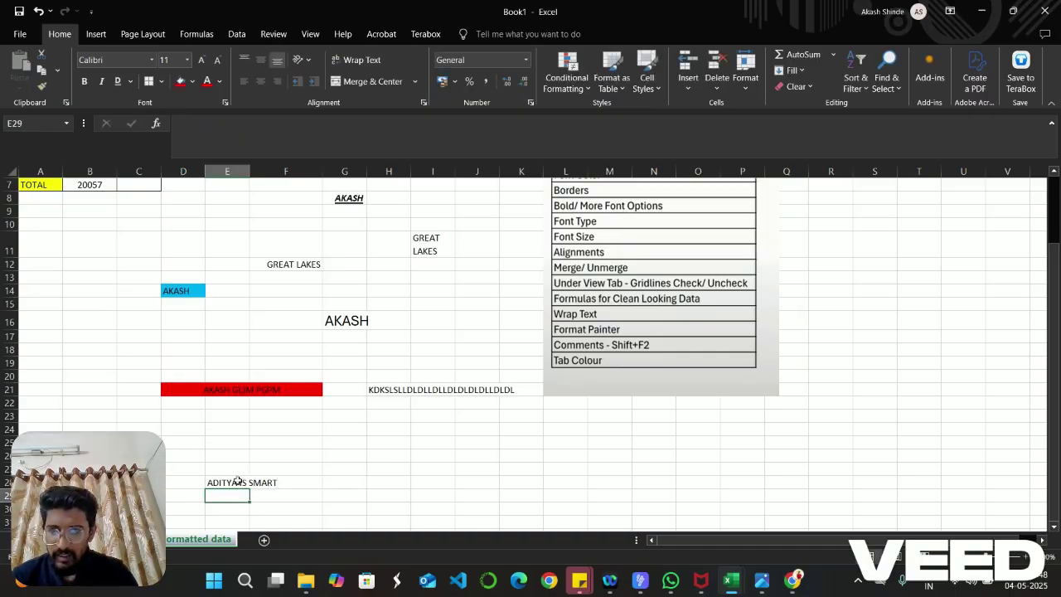
{"action": "left_click", "coordinate": [239, 481]}
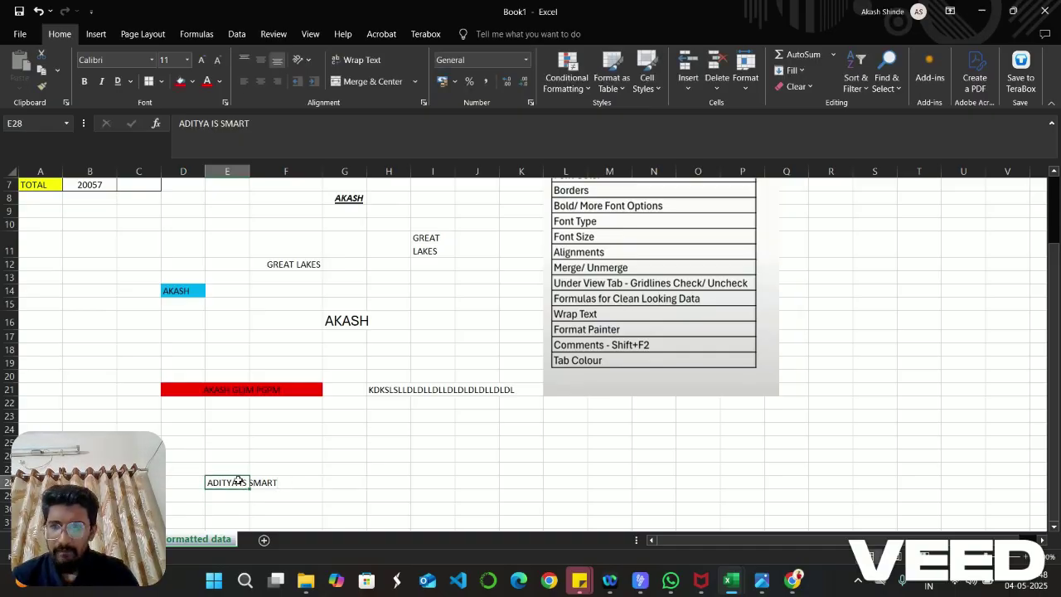
{"action": "left_click", "coordinate": [364, 81]}
Step: Merge and centre the sentence across D28:F28
{"action": "left_click", "coordinate": [198, 484]}
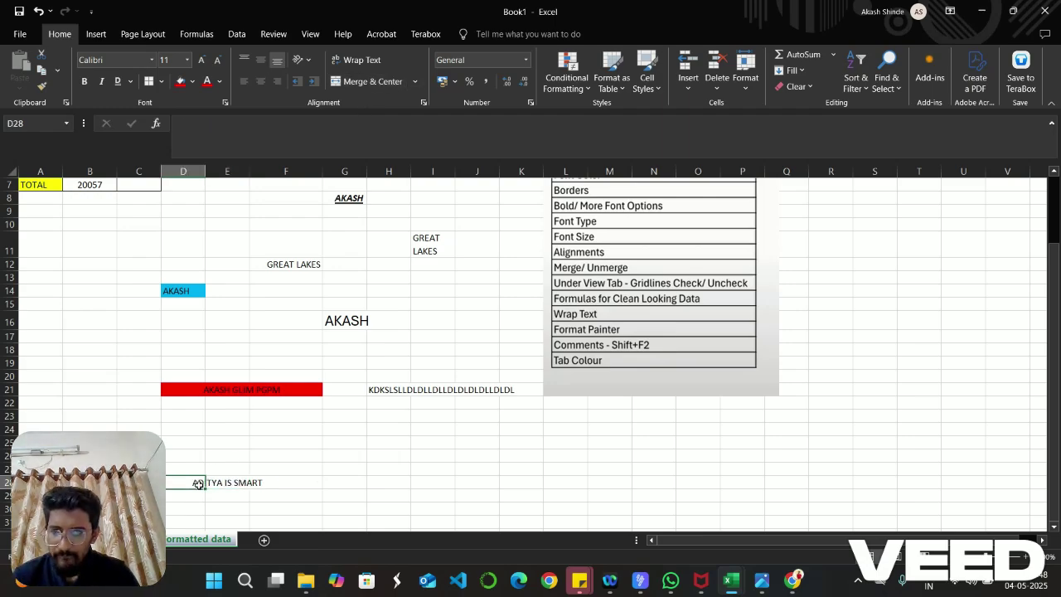
{"action": "left_click_drag", "start_coordinate": [198, 483], "coordinate": [290, 482]}
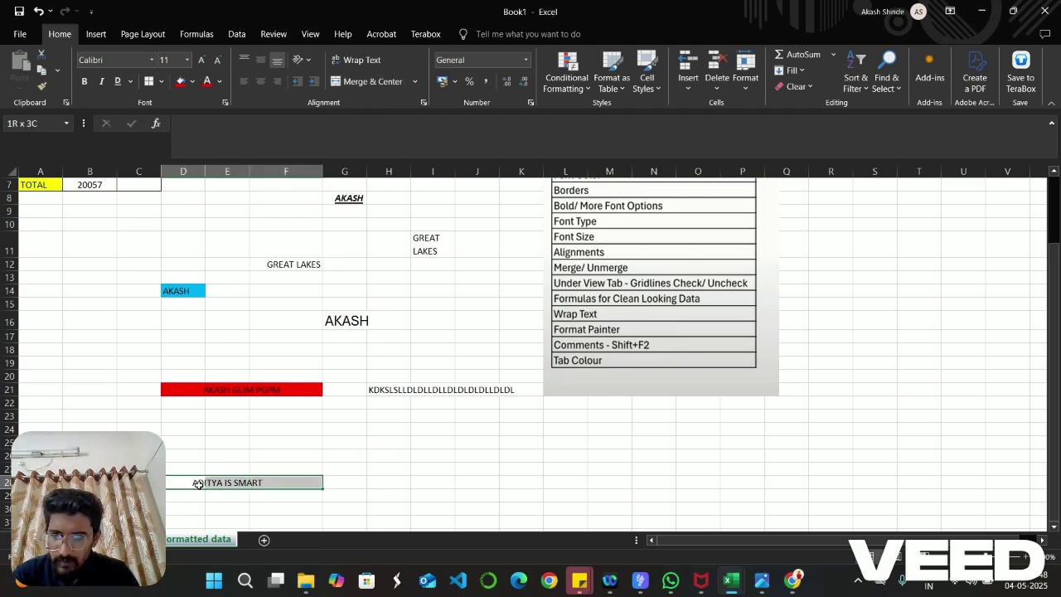
{"action": "left_click", "coordinate": [386, 82]}
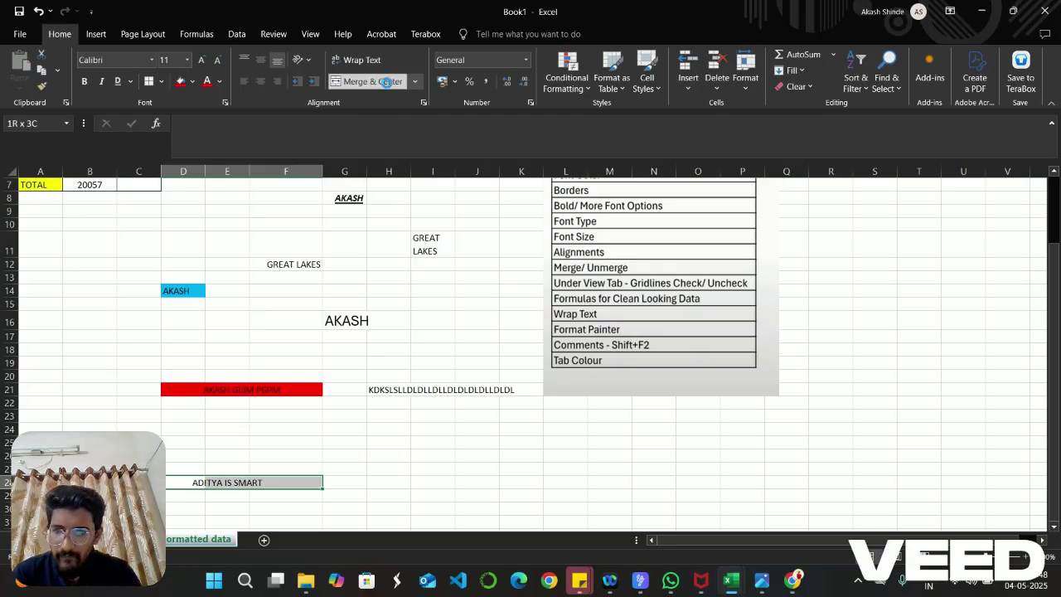
{"action": "left_click", "coordinate": [406, 460]}
Step: Fill the merged D28:F28 cell yellow, replacing an initial red fill
{"action": "left_click", "coordinate": [229, 482]}
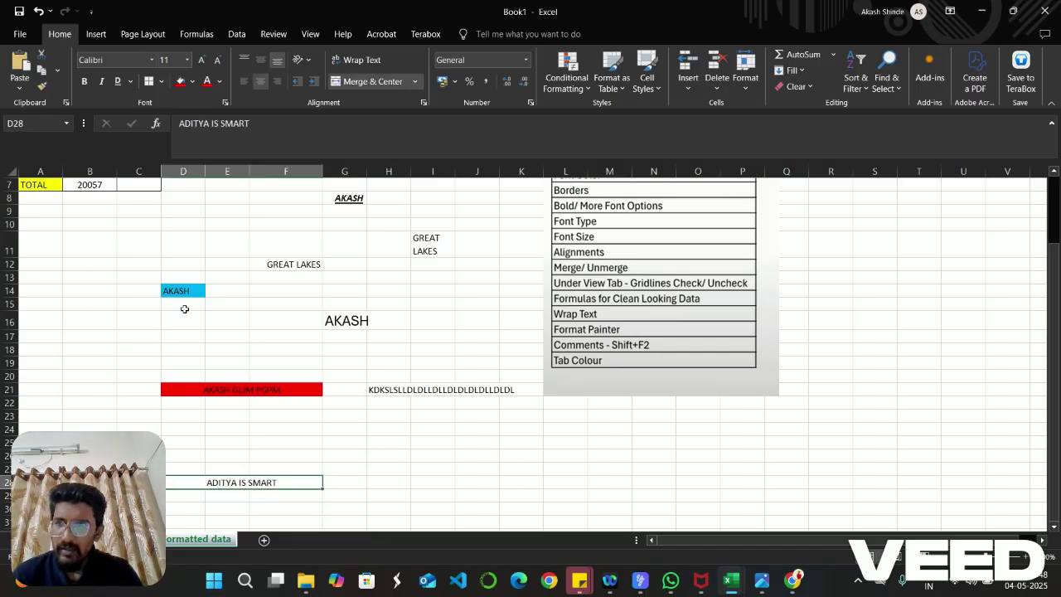
{"action": "left_click", "coordinate": [186, 82]}
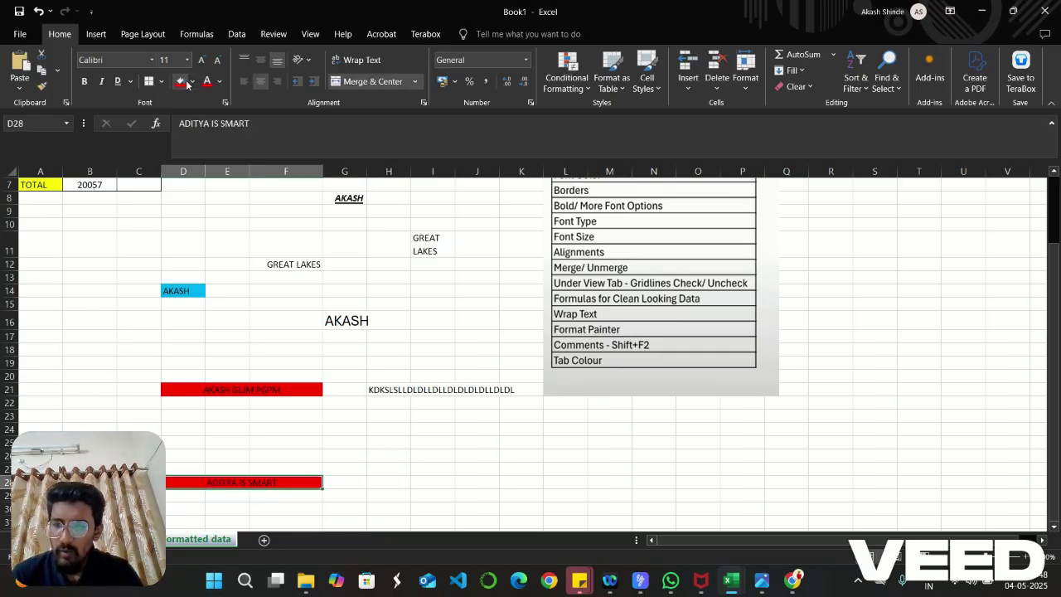
{"action": "left_click", "coordinate": [191, 81]}
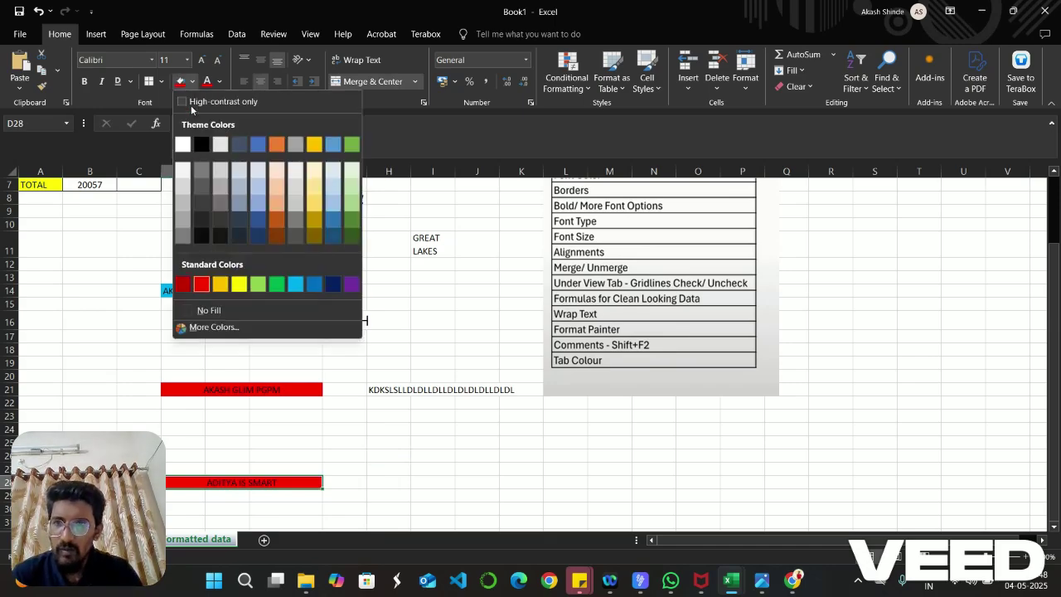
{"action": "left_click", "coordinate": [238, 285]}
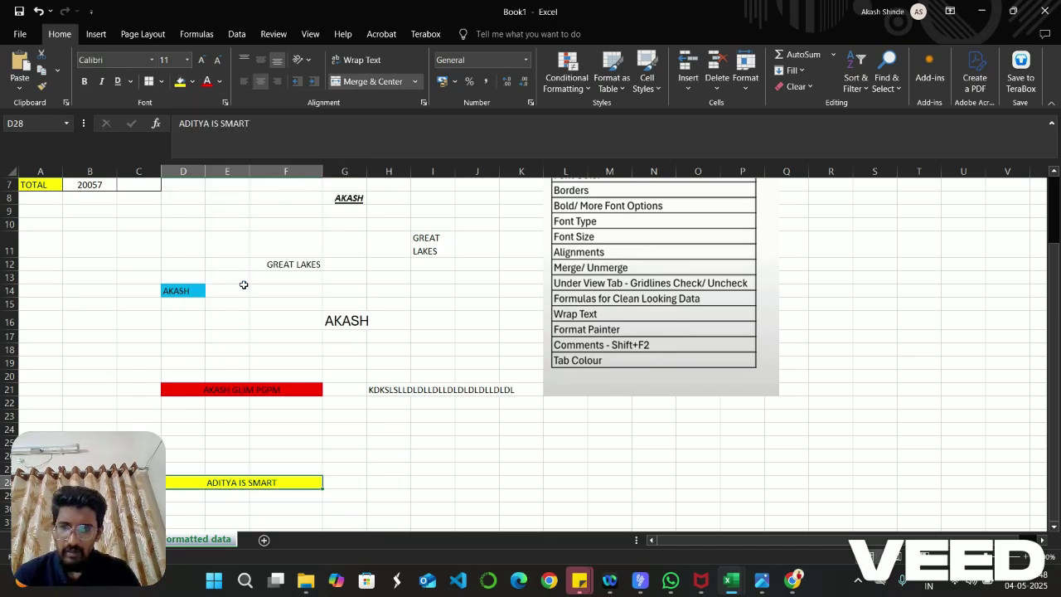
{"action": "left_click", "coordinate": [447, 481]}
Step: Enter HELLO in I28 and copy D28's yellow merged format onto it with Format Painter
{"action": "type", "text": "HELL"}
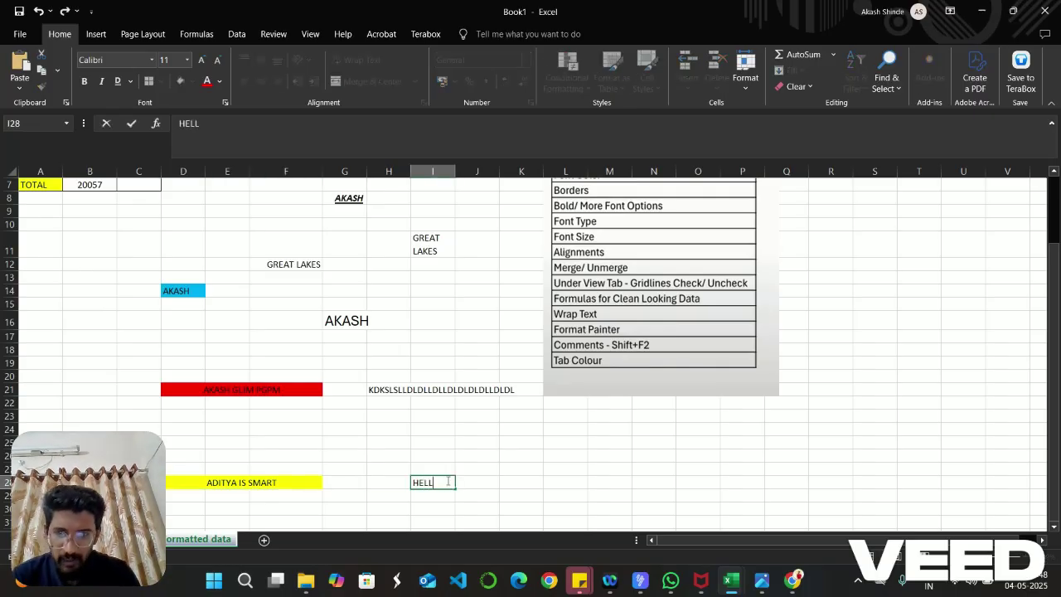
{"action": "type", "text": "O"}
{"action": "key", "text": "Return"}
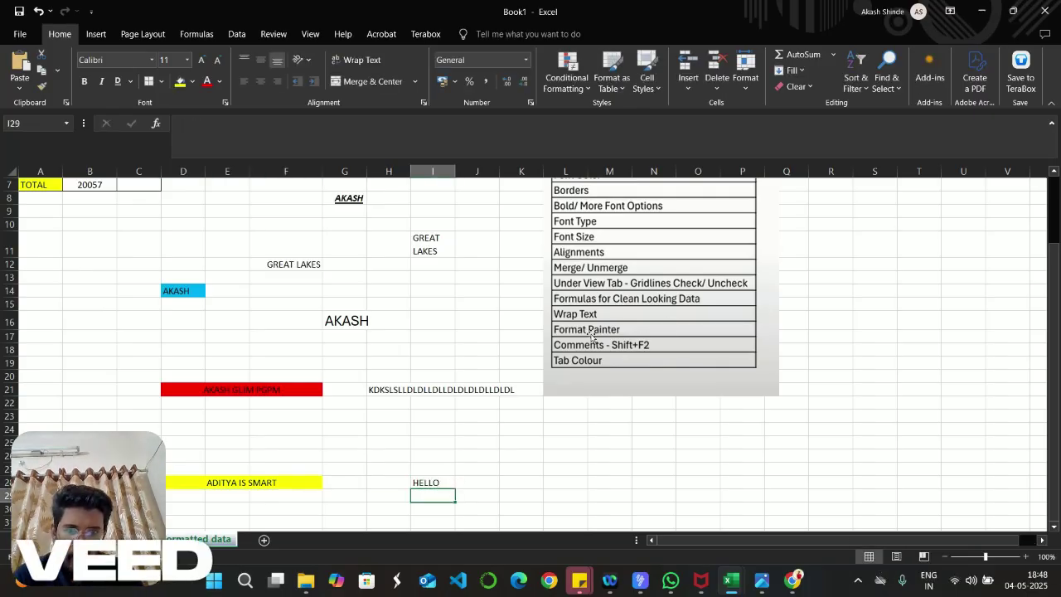
{"action": "left_click", "coordinate": [234, 487]}
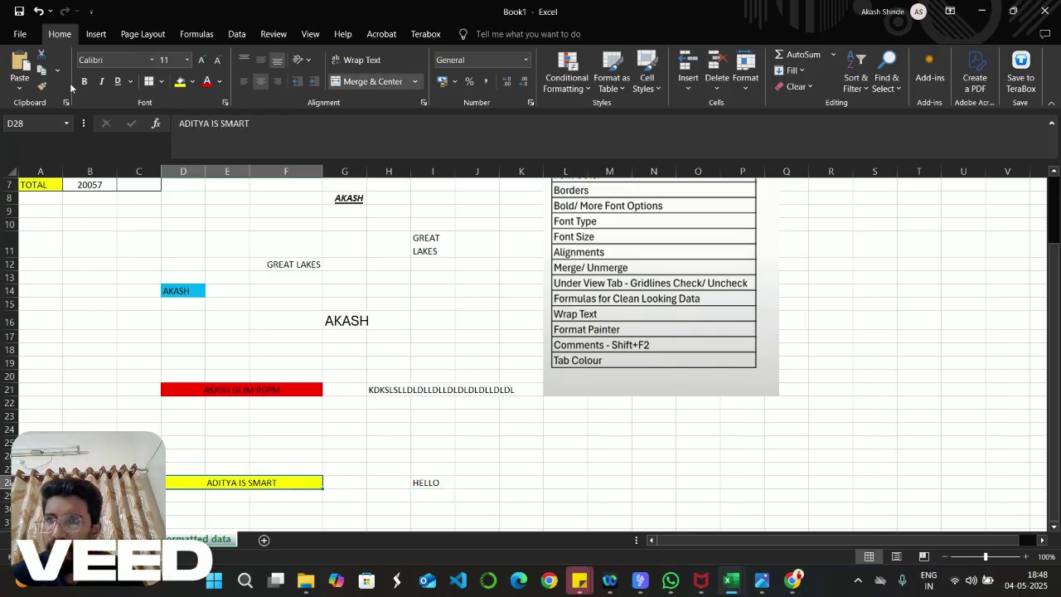
{"action": "left_click", "coordinate": [42, 87]}
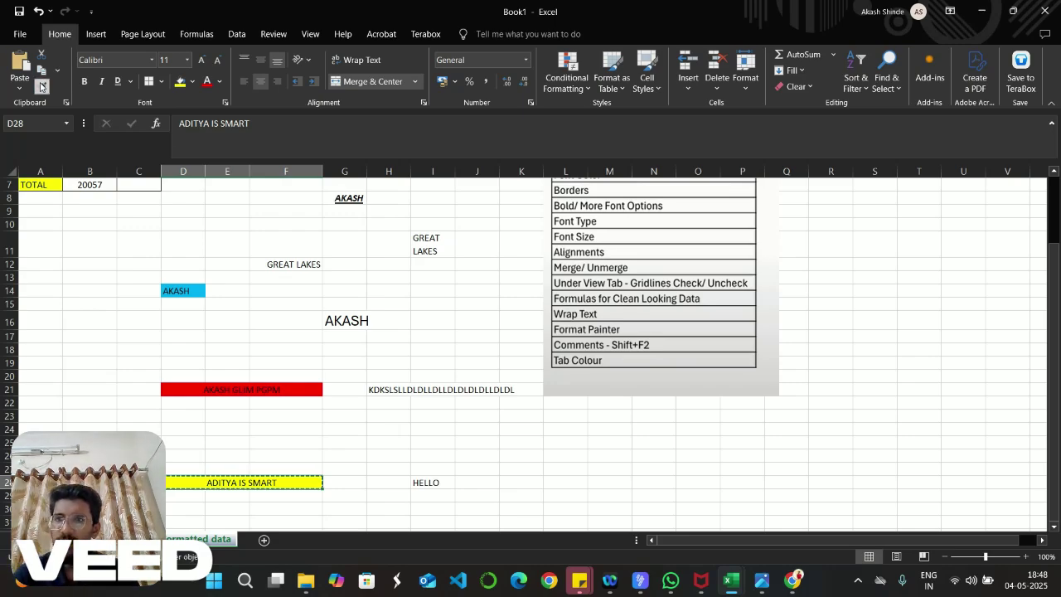
{"action": "left_click", "coordinate": [423, 482]}
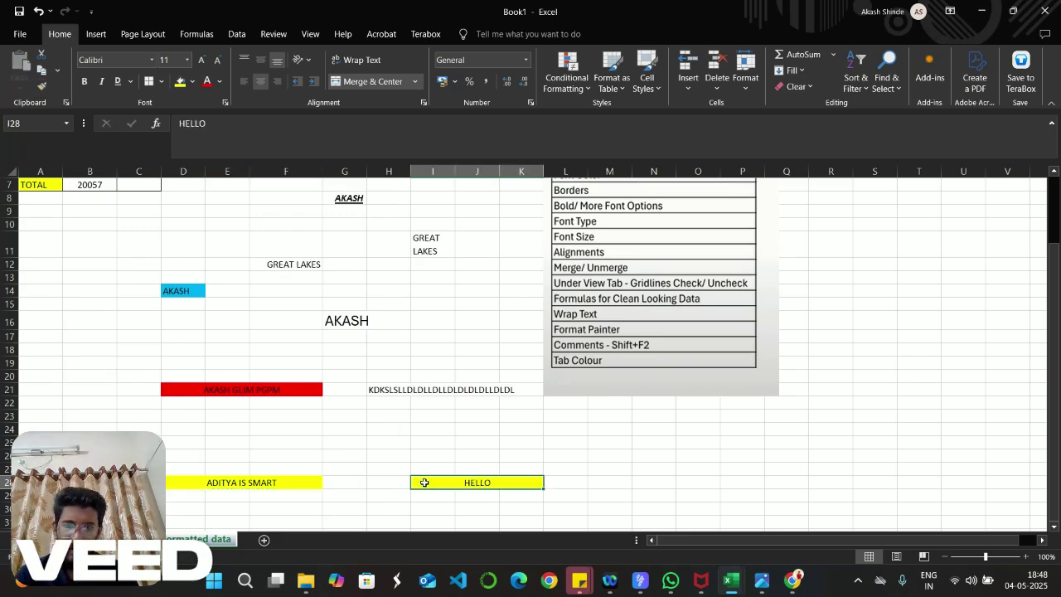
{"action": "left_click", "coordinate": [636, 455]}
{"action": "left_click", "coordinate": [177, 484]}
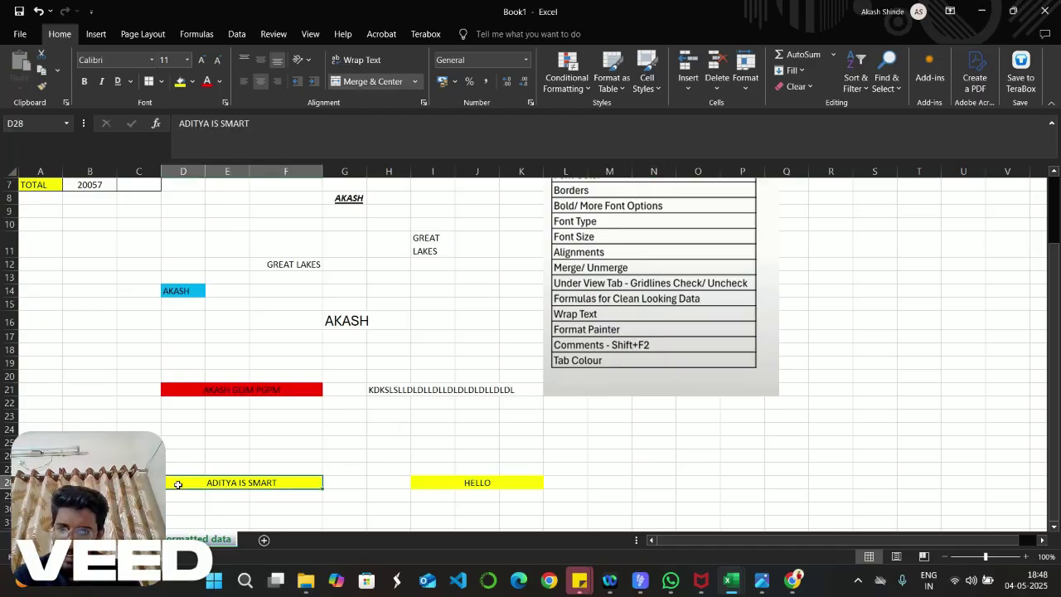
{"action": "left_click", "coordinate": [513, 485]}
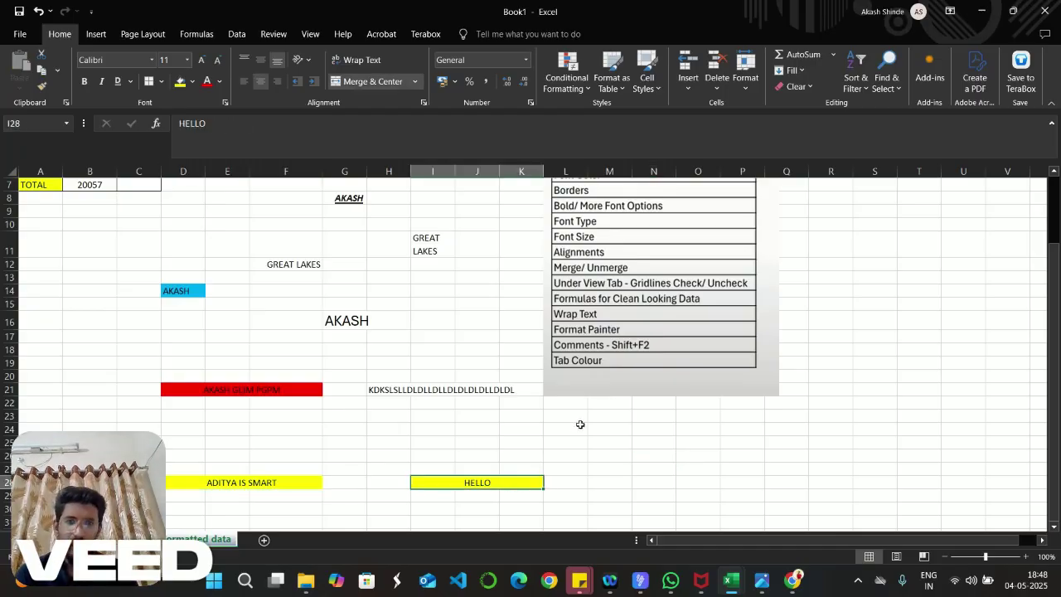
{"action": "scroll", "coordinate": [612, 403], "scroll_direction": "up", "scroll_amount": 2}
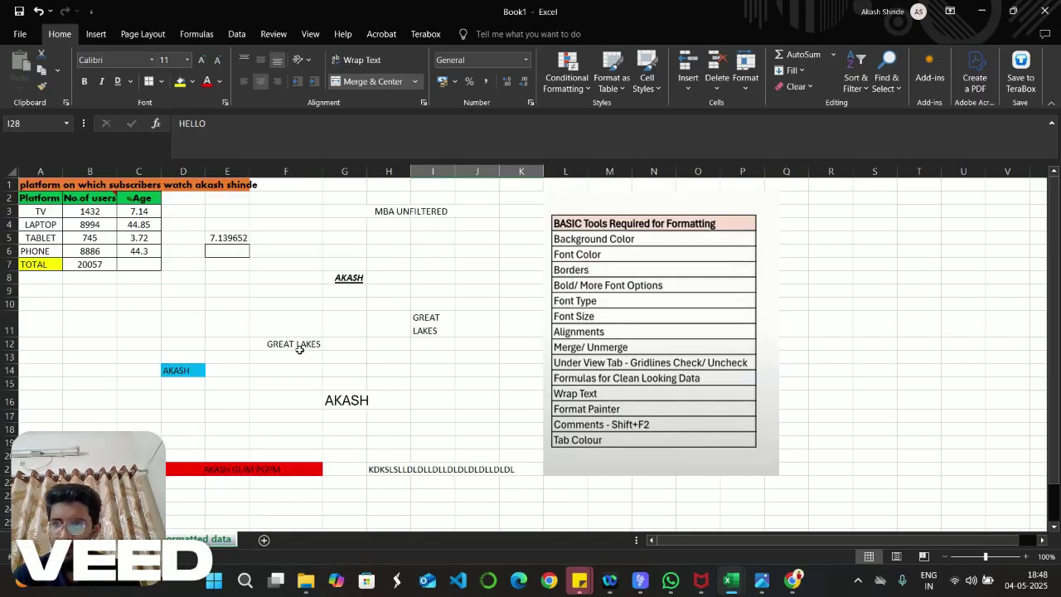
Step: Add a new comment to the tablet count cell B5, then close the empty box
{"action": "left_click", "coordinate": [92, 237]}
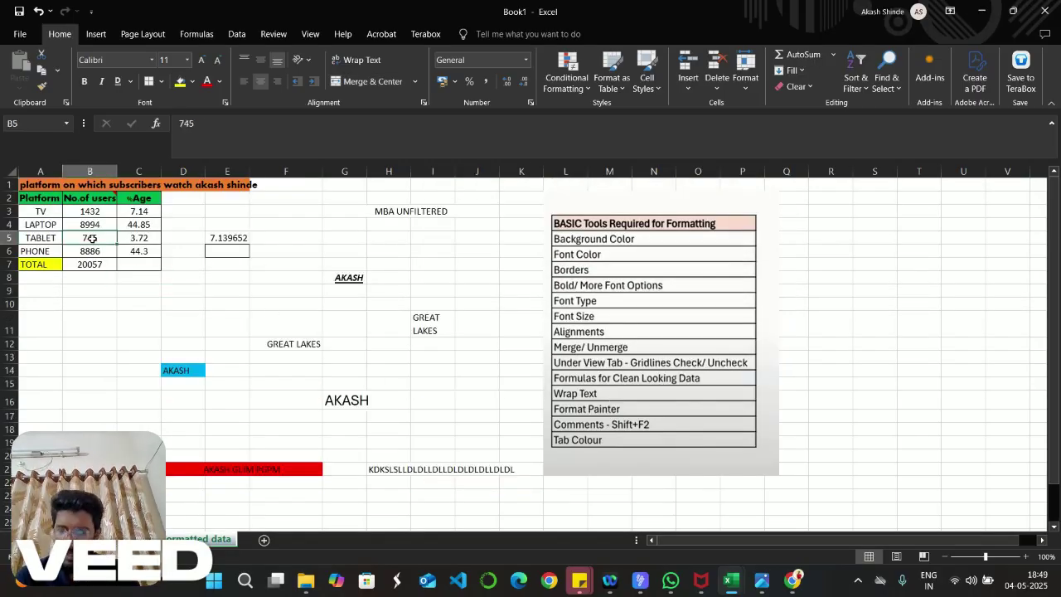
{"action": "right_click", "coordinate": [92, 239]}
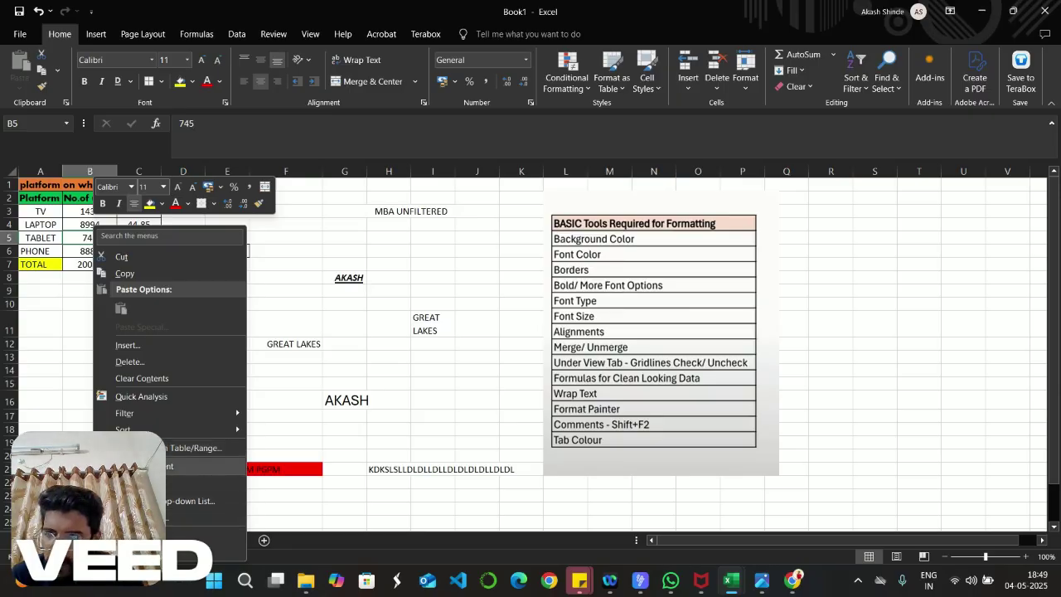
{"action": "left_click", "coordinate": [149, 465]}
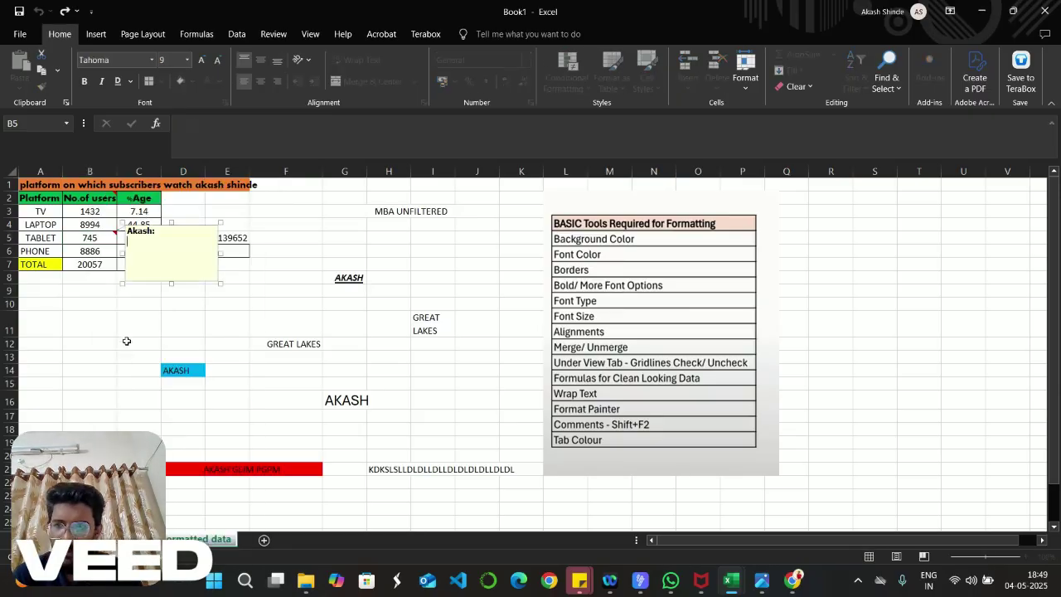
{"action": "left_click", "coordinate": [90, 343]}
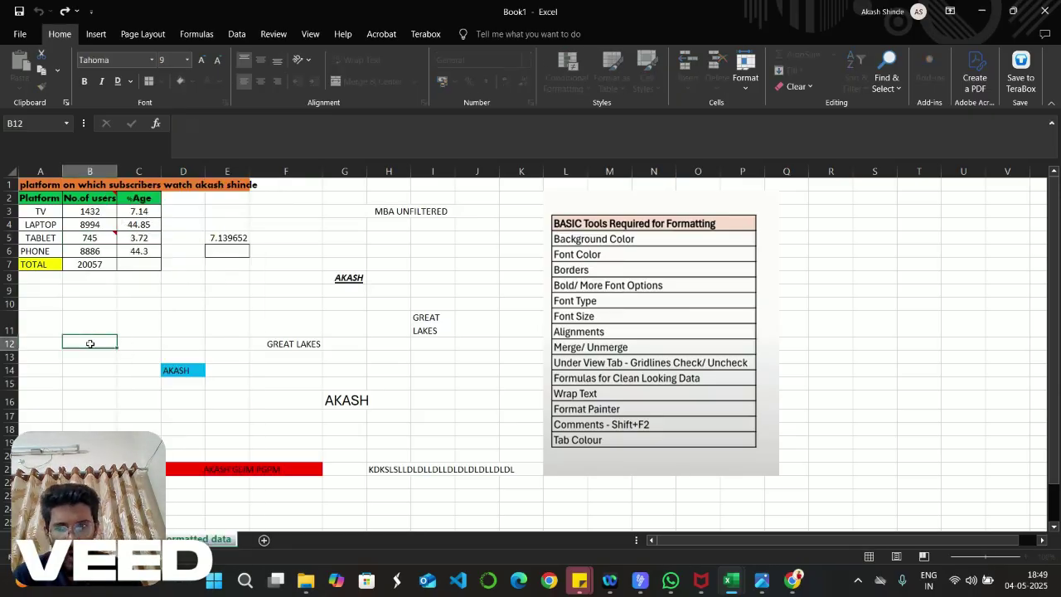
{"action": "left_click", "coordinate": [97, 257]}
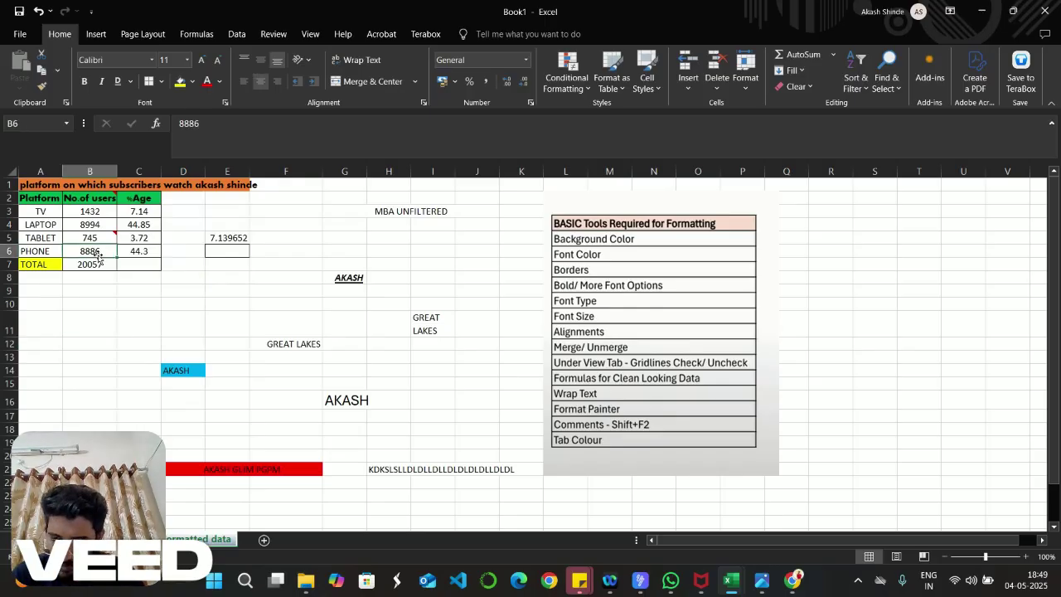
{"action": "key", "text": "shift+F2"}
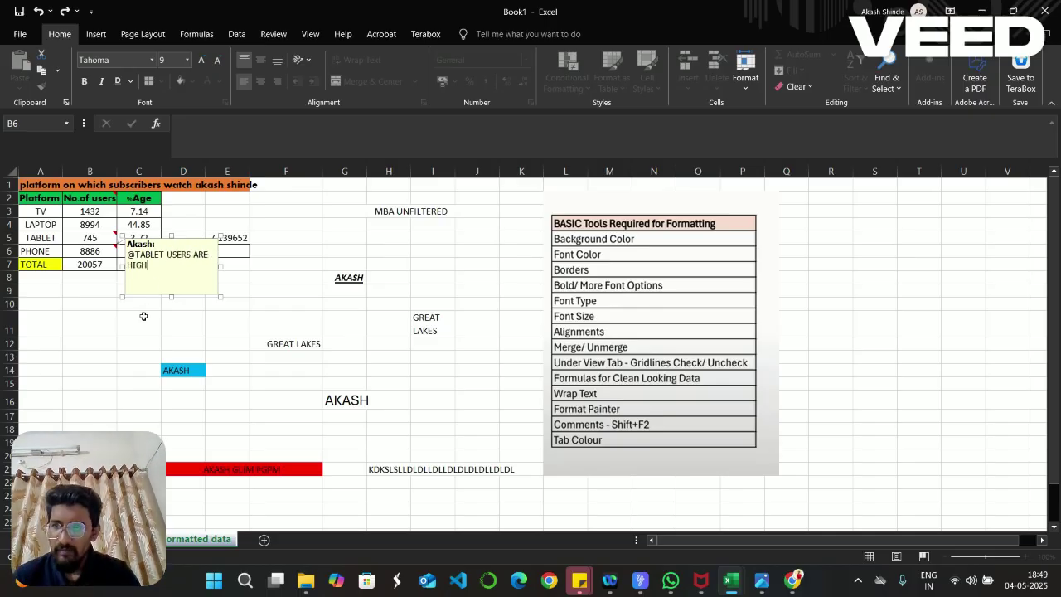
{"action": "left_click", "coordinate": [143, 317]}
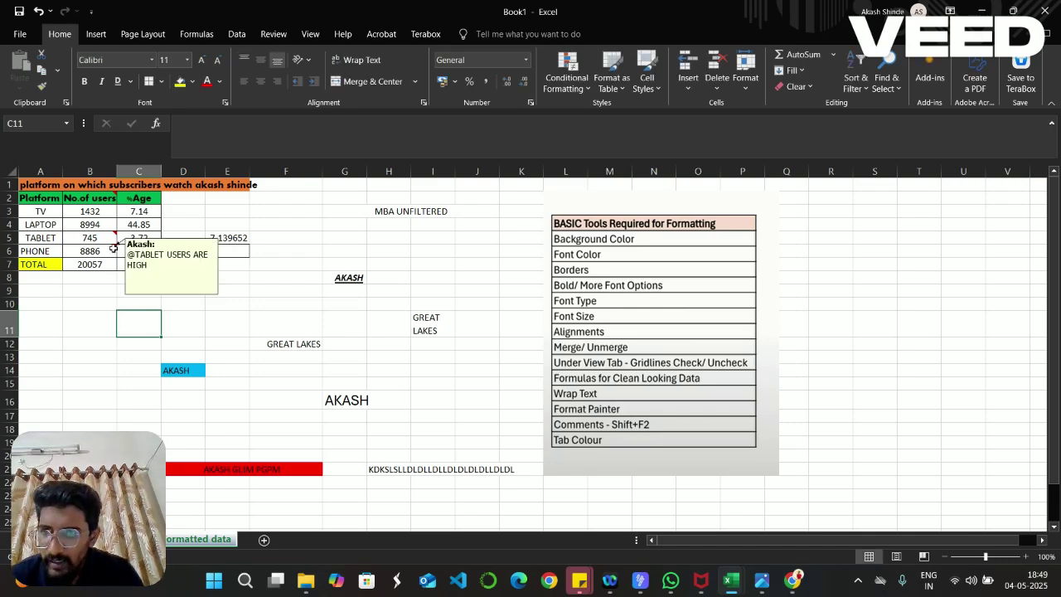
{"action": "mouse_move", "coordinate": [113, 237]}
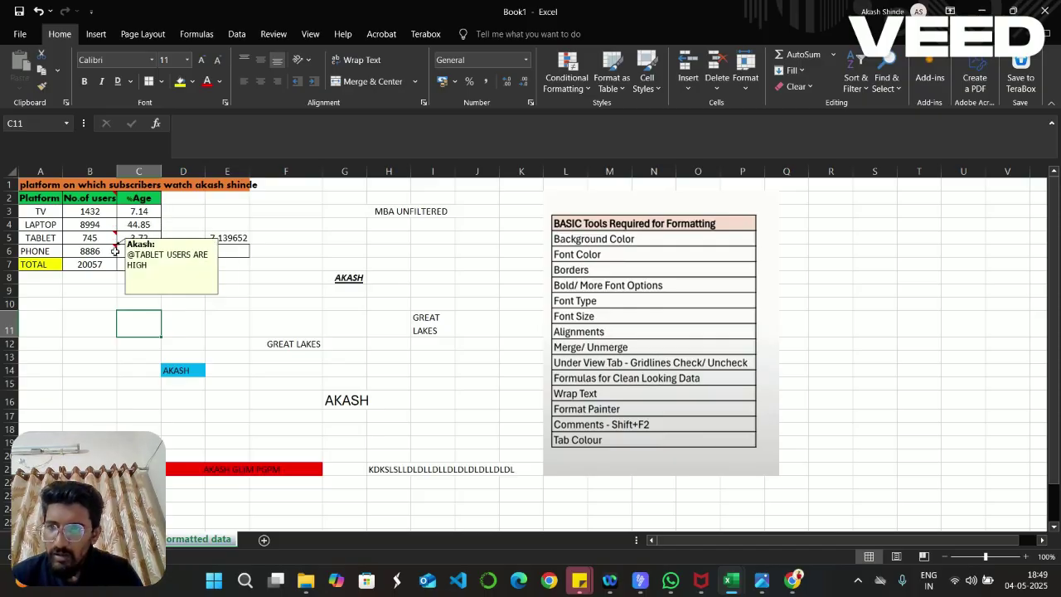
{"action": "left_click", "coordinate": [107, 416]}
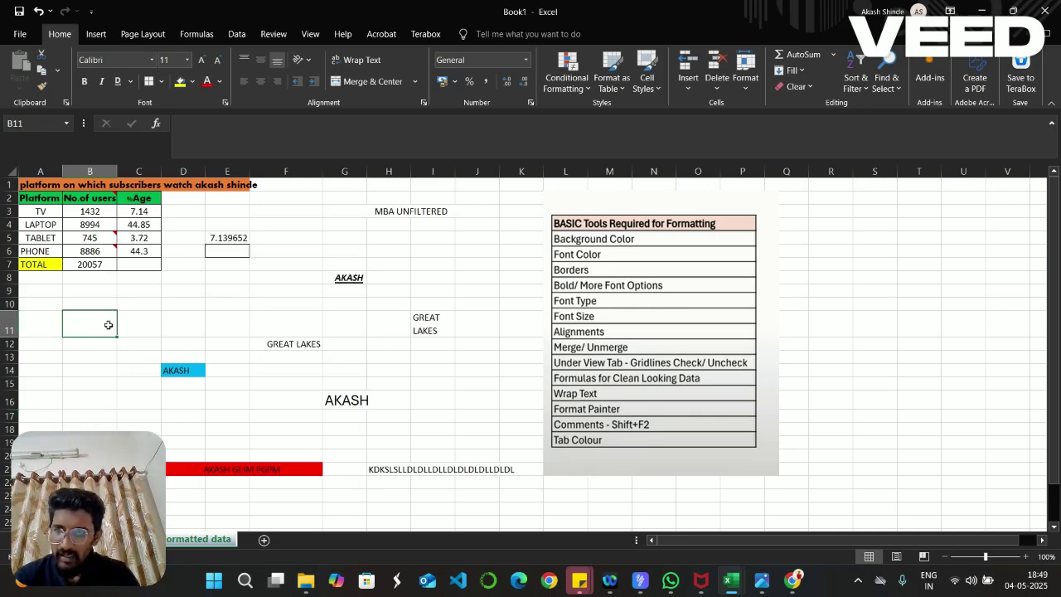
{"action": "left_click", "coordinate": [38, 264]}
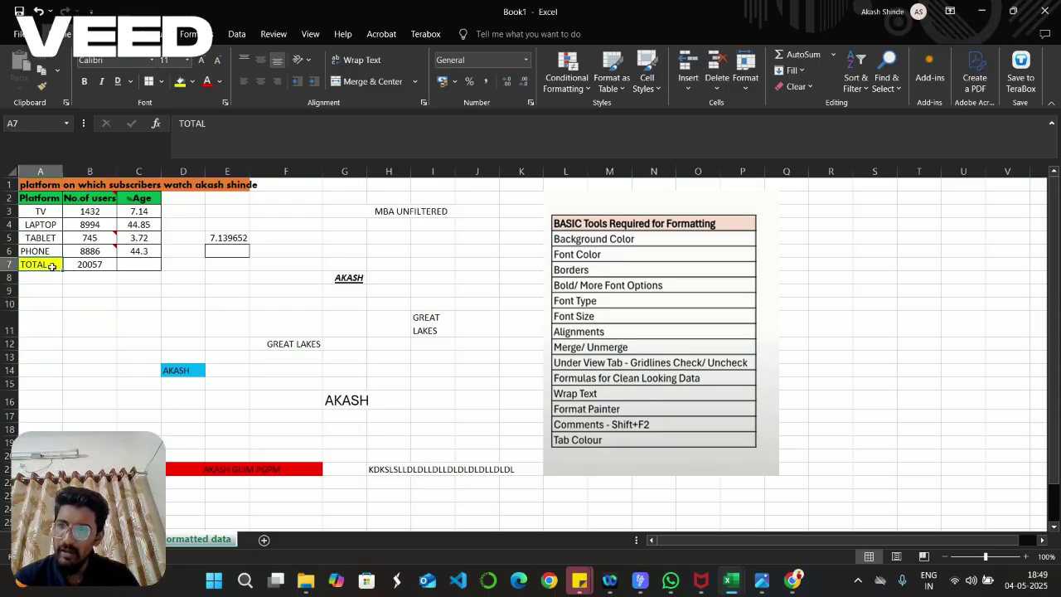
Step: Revisit the blue and red merged name cells, then switch to Chrome's VEED recording tab
{"action": "left_click", "coordinate": [176, 370]}
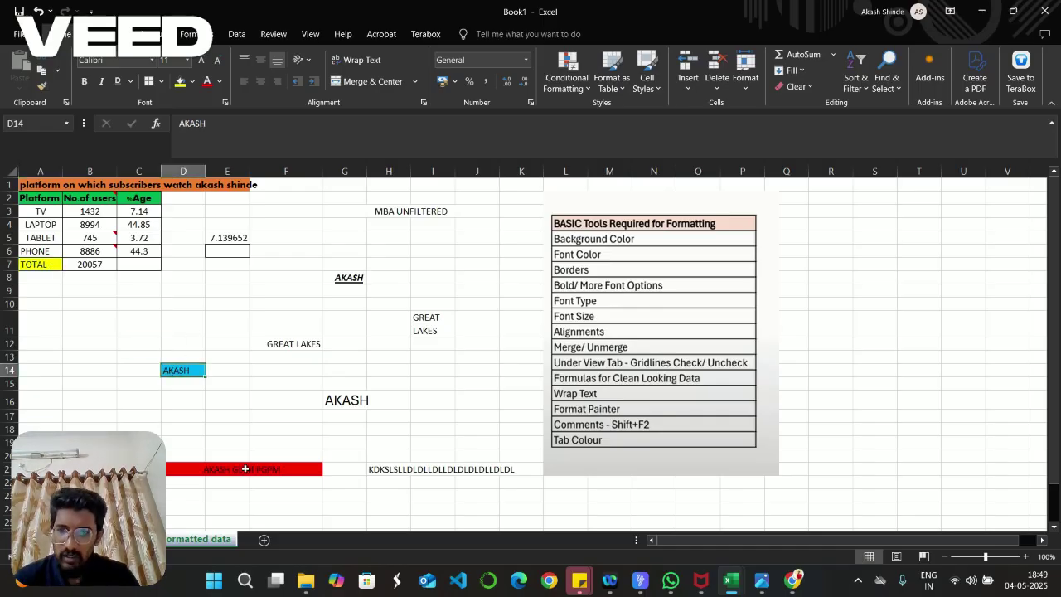
{"action": "left_click", "coordinate": [246, 469]}
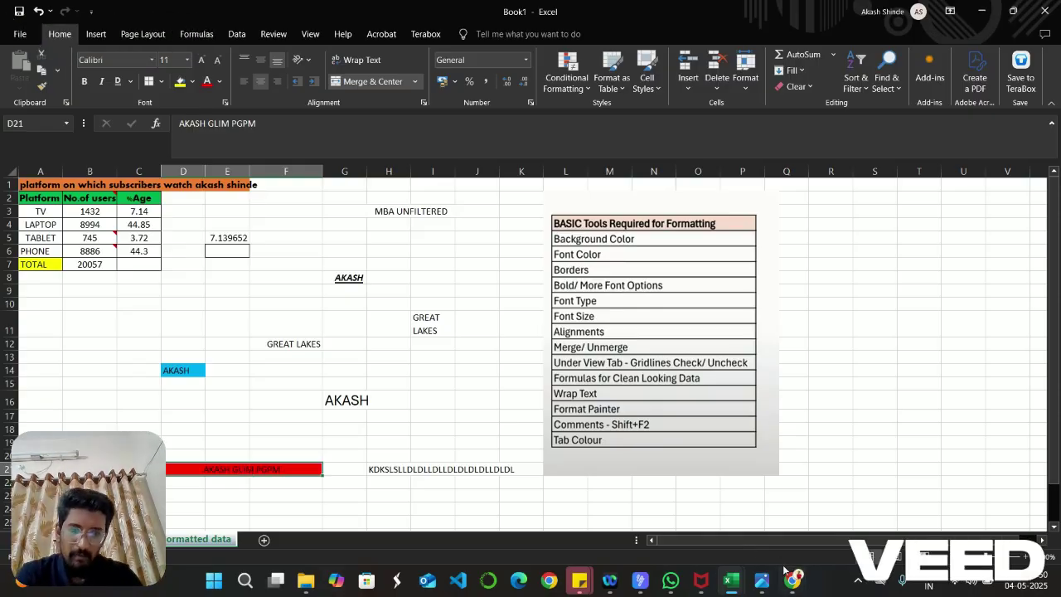
{"action": "mouse_move", "coordinate": [787, 576]}
{"action": "left_click", "coordinate": [724, 532]}
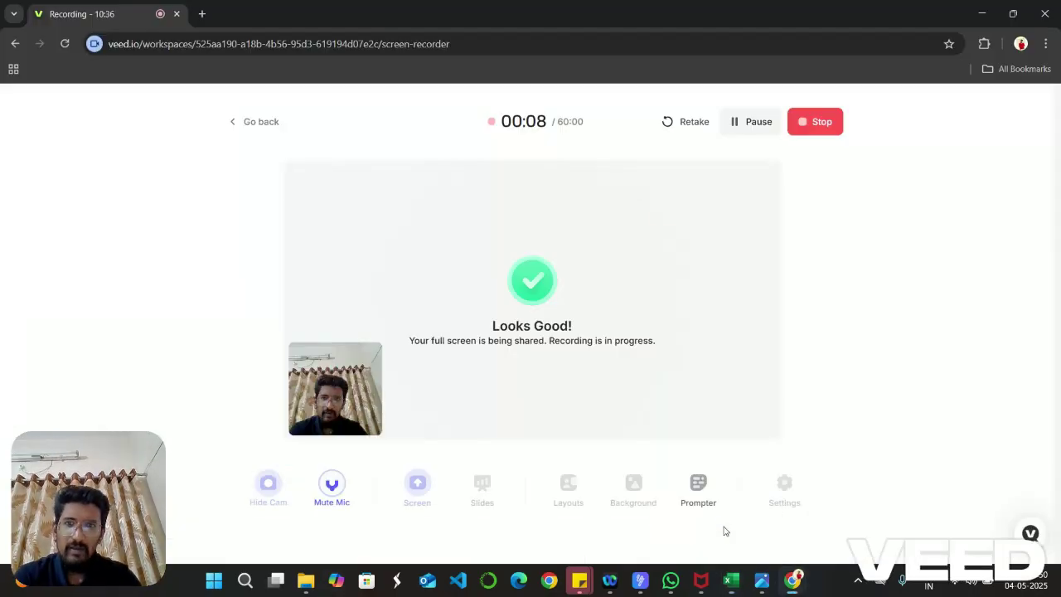